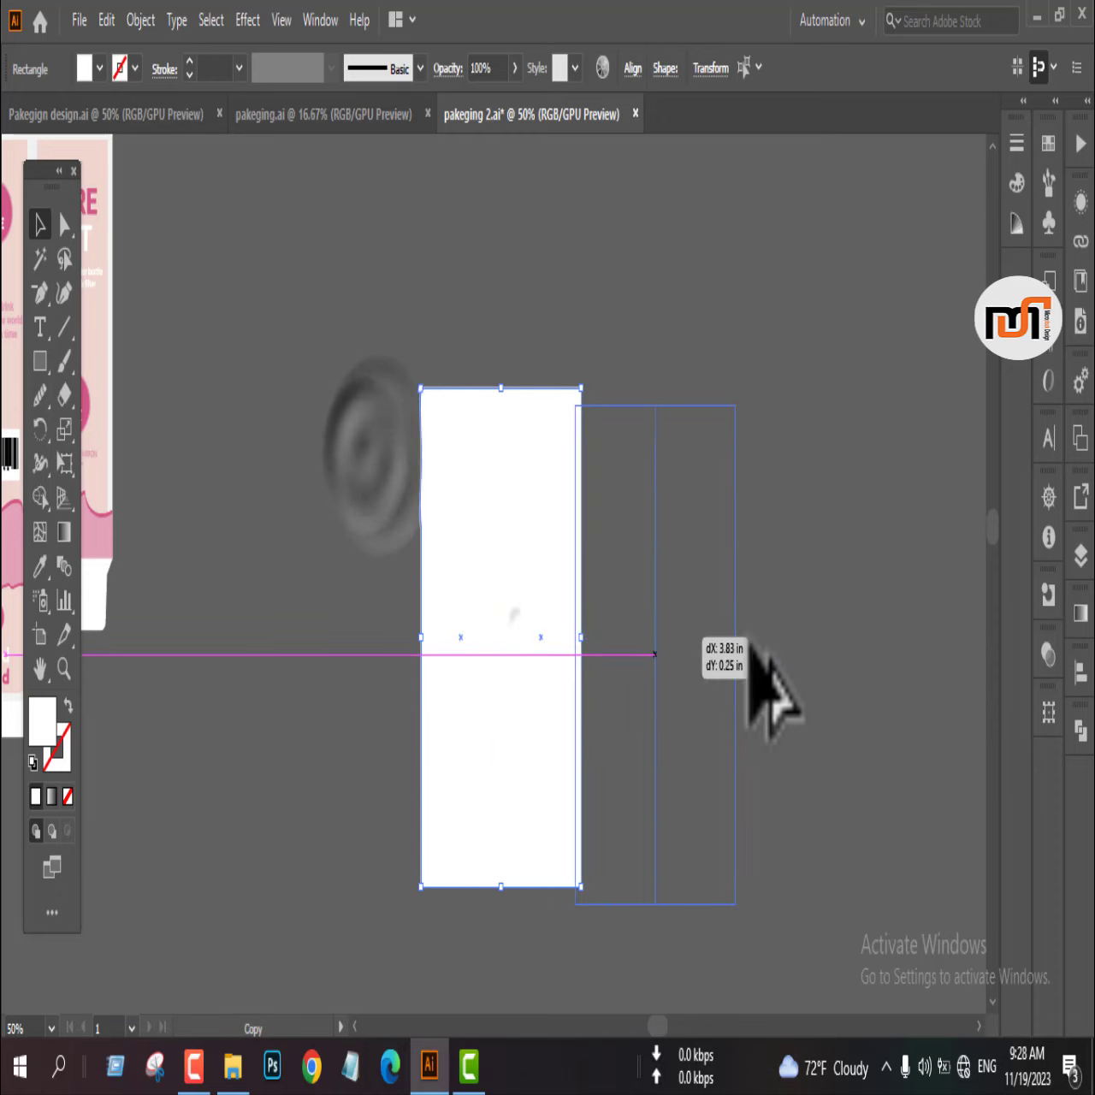
- Delete the duplicated pair of white rectangles beside the original pair
{"action": "left_click", "coordinate": [799, 581]}
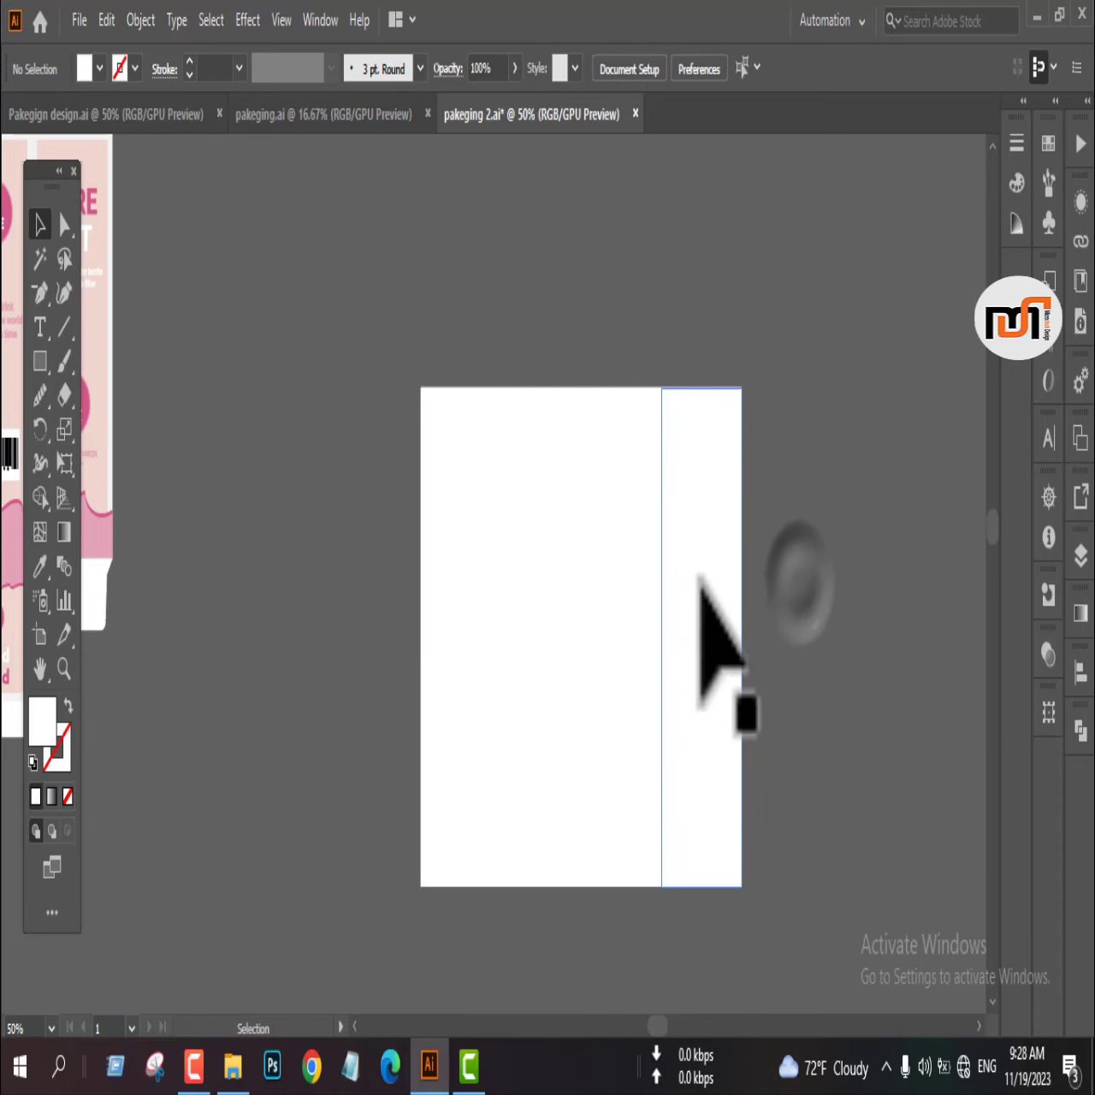
{"action": "left_click_drag", "start_coordinate": [630, 280], "coordinate": [684, 547]}
{"action": "key", "text": "Delete"}
- Set the width of the second white rectangle to 1.5 in
{"action": "left_click", "coordinate": [552, 540]}
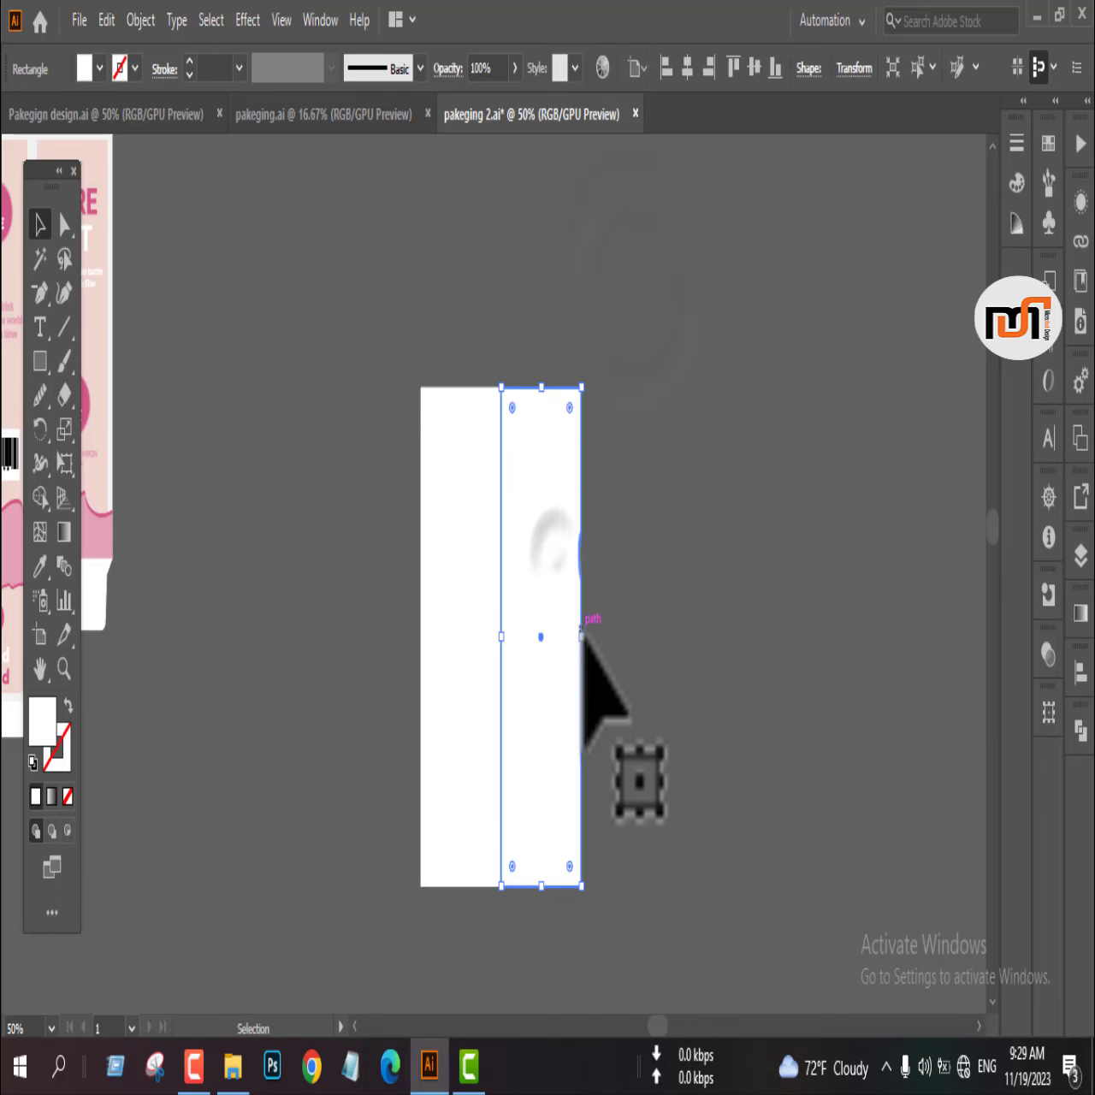
{"action": "left_click", "coordinate": [853, 67]}
{"action": "left_click", "coordinate": [808, 114]}
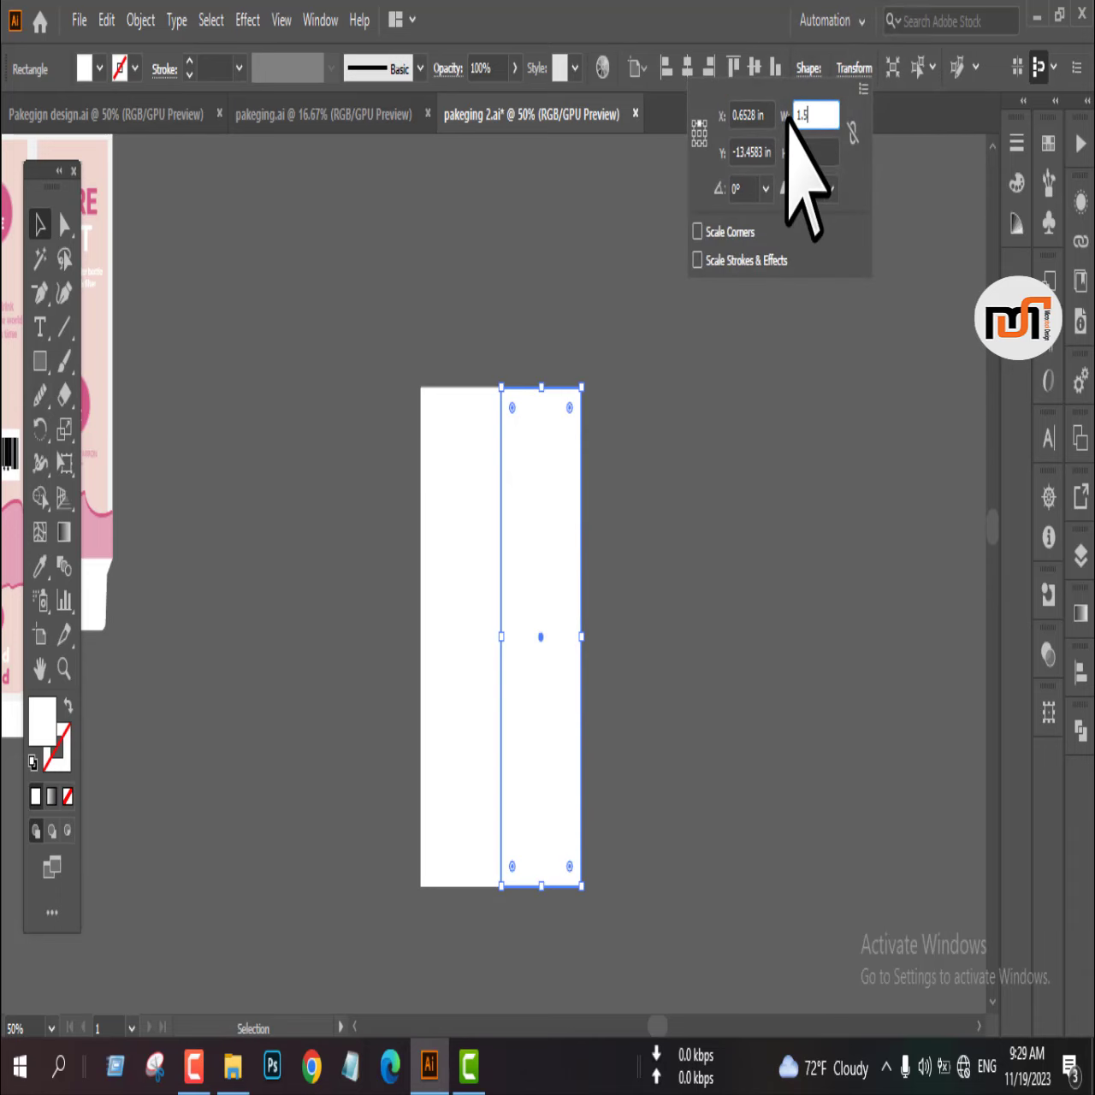
{"action": "type", "text": "1.5"}
{"action": "key", "text": "Return"}
{"action": "left_click", "coordinate": [618, 504]}
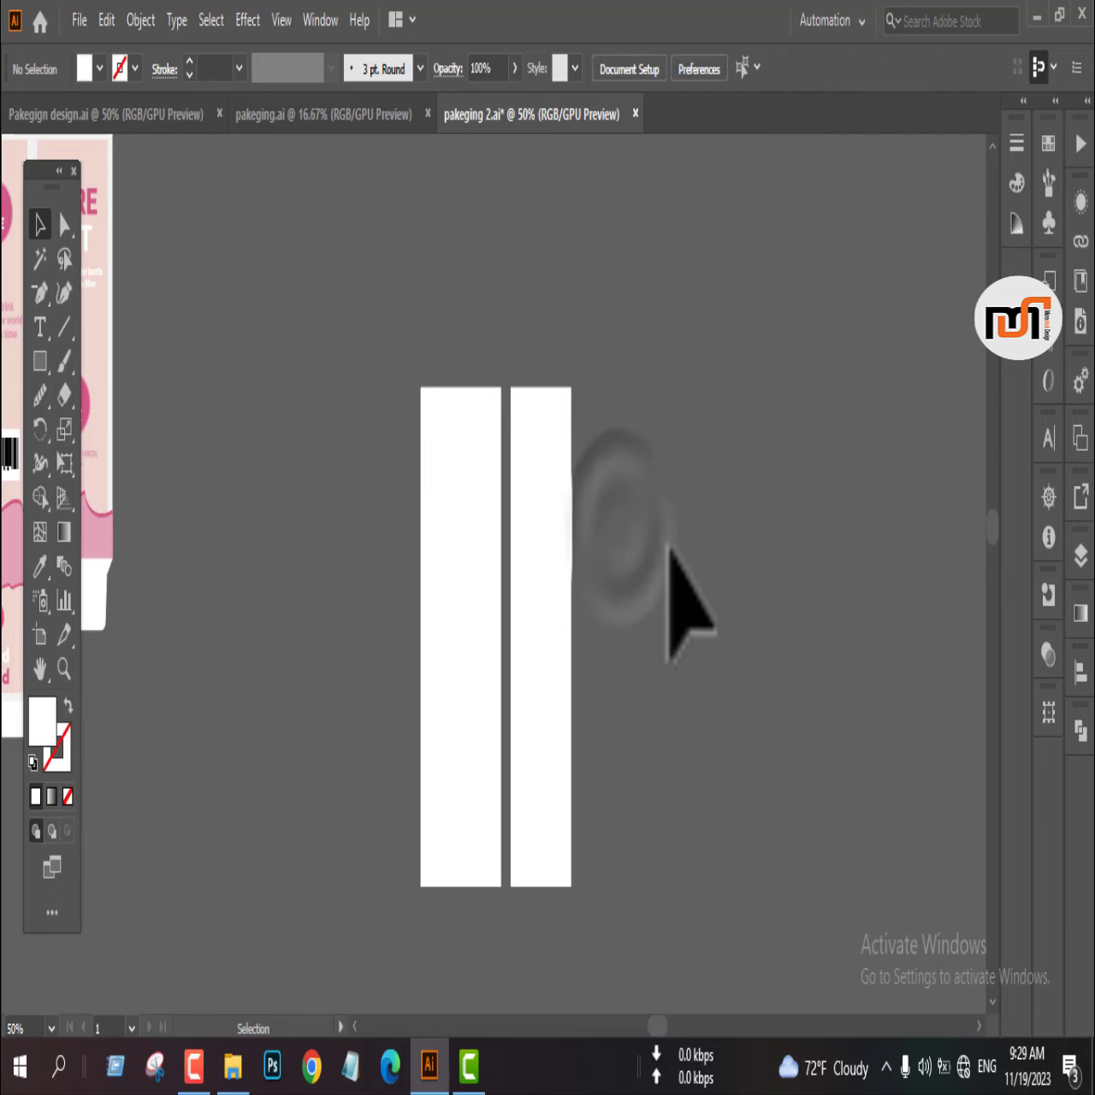
- Set the second white rectangle's width to 1 in
{"action": "left_click", "coordinate": [521, 621]}
{"action": "left_click", "coordinate": [853, 68]}
{"action": "left_click", "coordinate": [808, 114]}
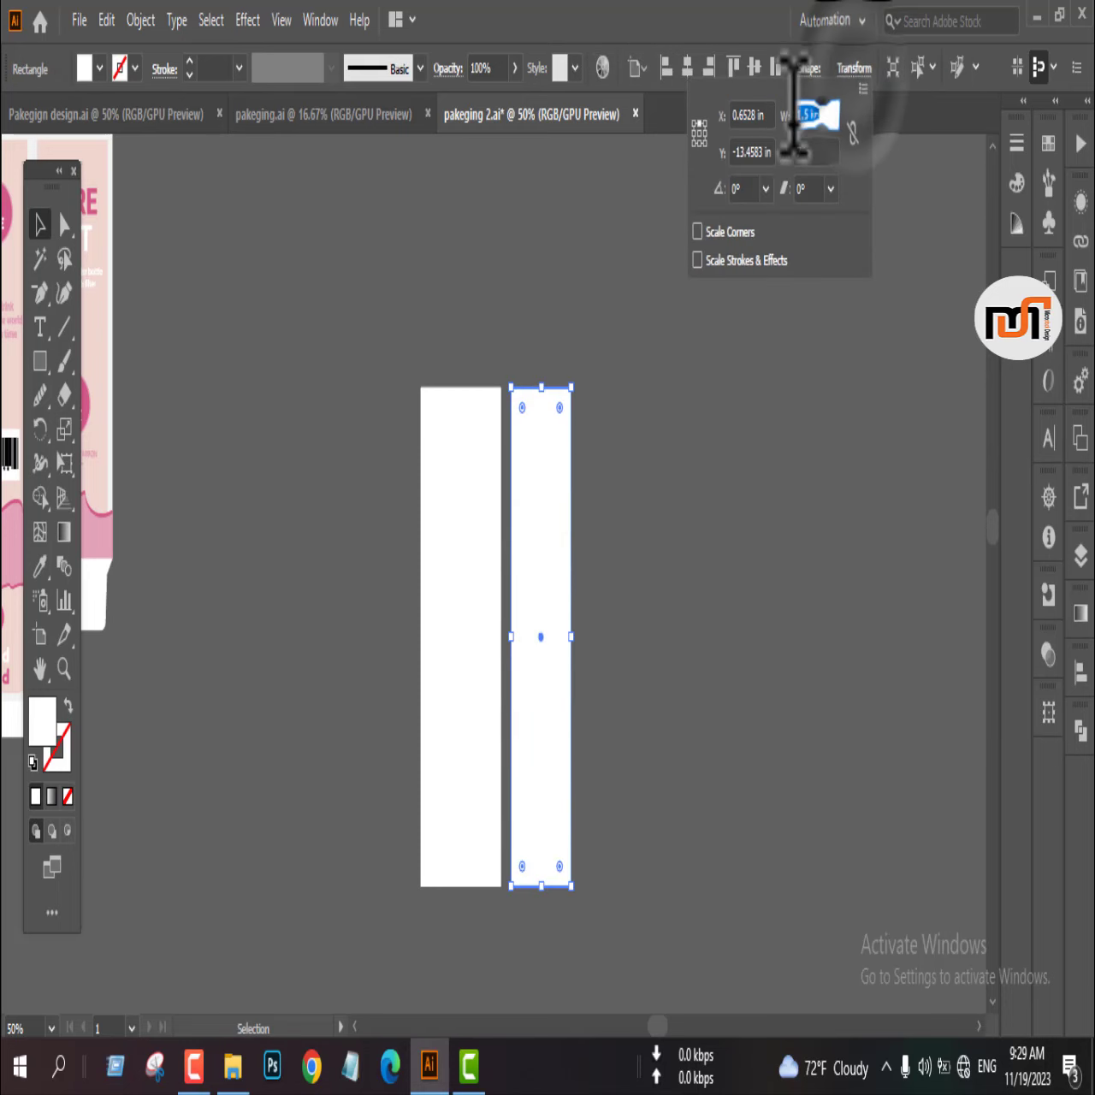
{"action": "type", "text": "1"}
{"action": "key", "text": "Return"}
{"action": "left_click", "coordinate": [598, 589]}
- Move the narrow rectangle flush against the edge of the wide rectangle
{"action": "scroll", "coordinate": [522, 508], "scroll_direction": "up", "scroll_amount": 2}
{"action": "left_click_drag", "start_coordinate": [526, 517], "coordinate": [487, 519]}
{"action": "left_click", "coordinate": [597, 483]}
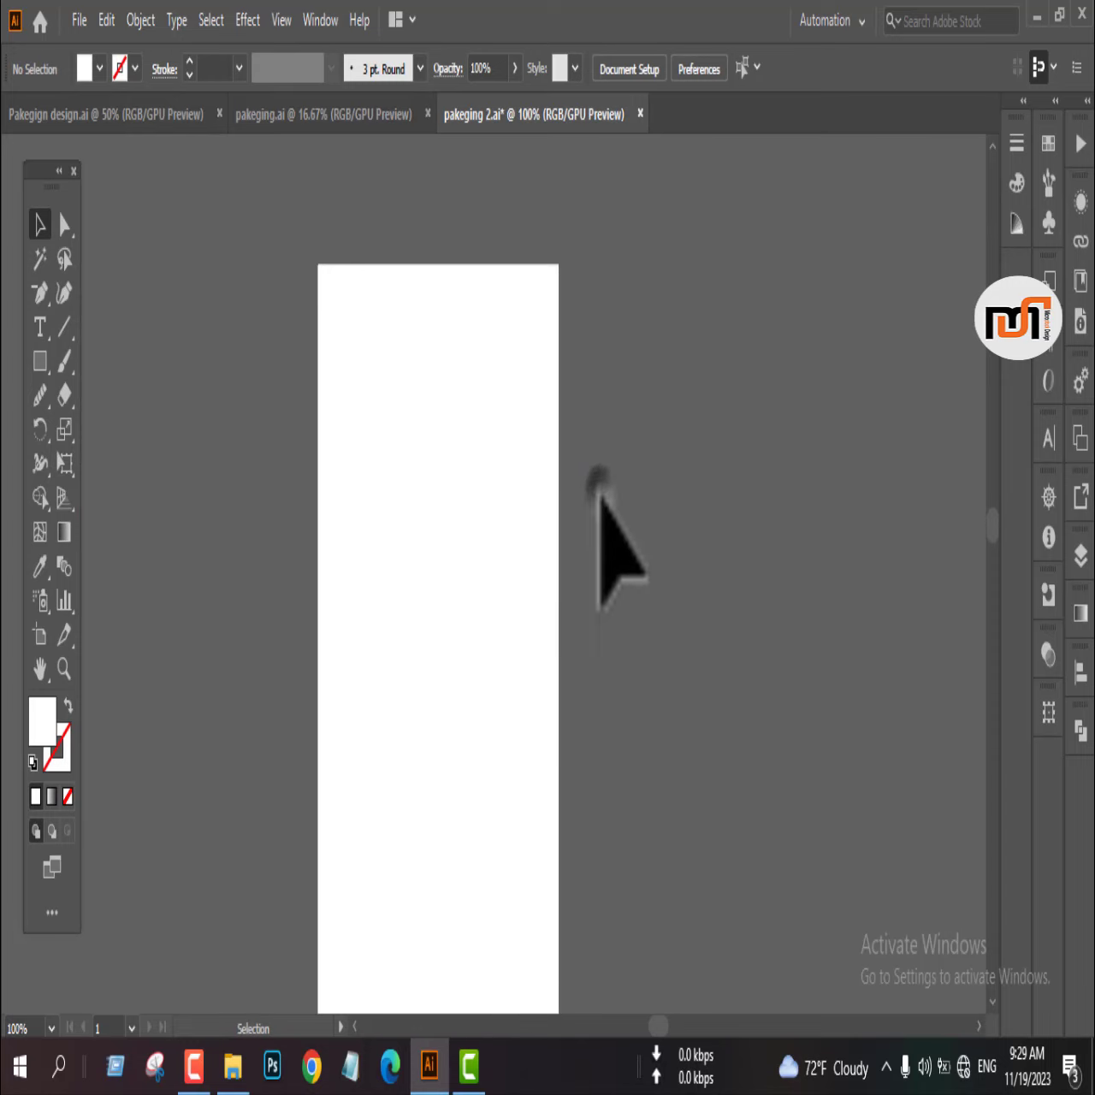
- Duplicate the wide and narrow rectangle pair and place the copy flush beside it, forming four adjoining panels
{"action": "left_click_drag", "start_coordinate": [257, 382], "coordinate": [542, 539]}
{"action": "scroll", "coordinate": [382, 513], "scroll_direction": "down", "scroll_amount": 2}
{"action": "left_click_drag", "start_coordinate": [391, 602], "coordinate": [516, 633]}
{"action": "left_click", "coordinate": [289, 535]}
- Fill all four panels with the light pink sampled from the finished PURE PINT packaging
{"action": "scroll", "coordinate": [452, 565], "scroll_direction": "down", "scroll_amount": 2}
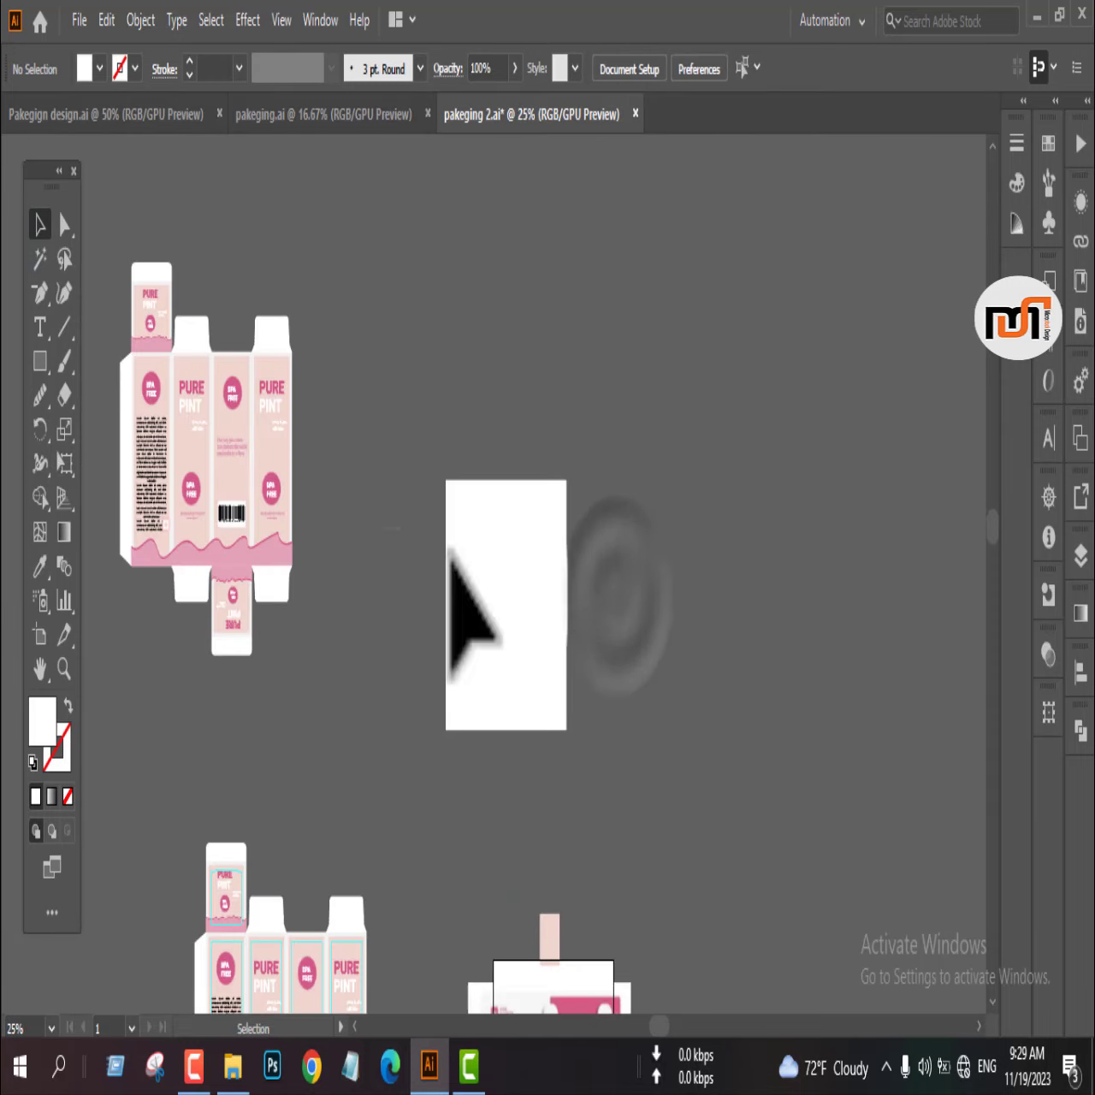
{"action": "left_click_drag", "start_coordinate": [379, 501], "coordinate": [604, 642]}
{"action": "key", "text": "i"}
{"action": "left_click", "coordinate": [272, 428]}
{"action": "key", "text": "v"}
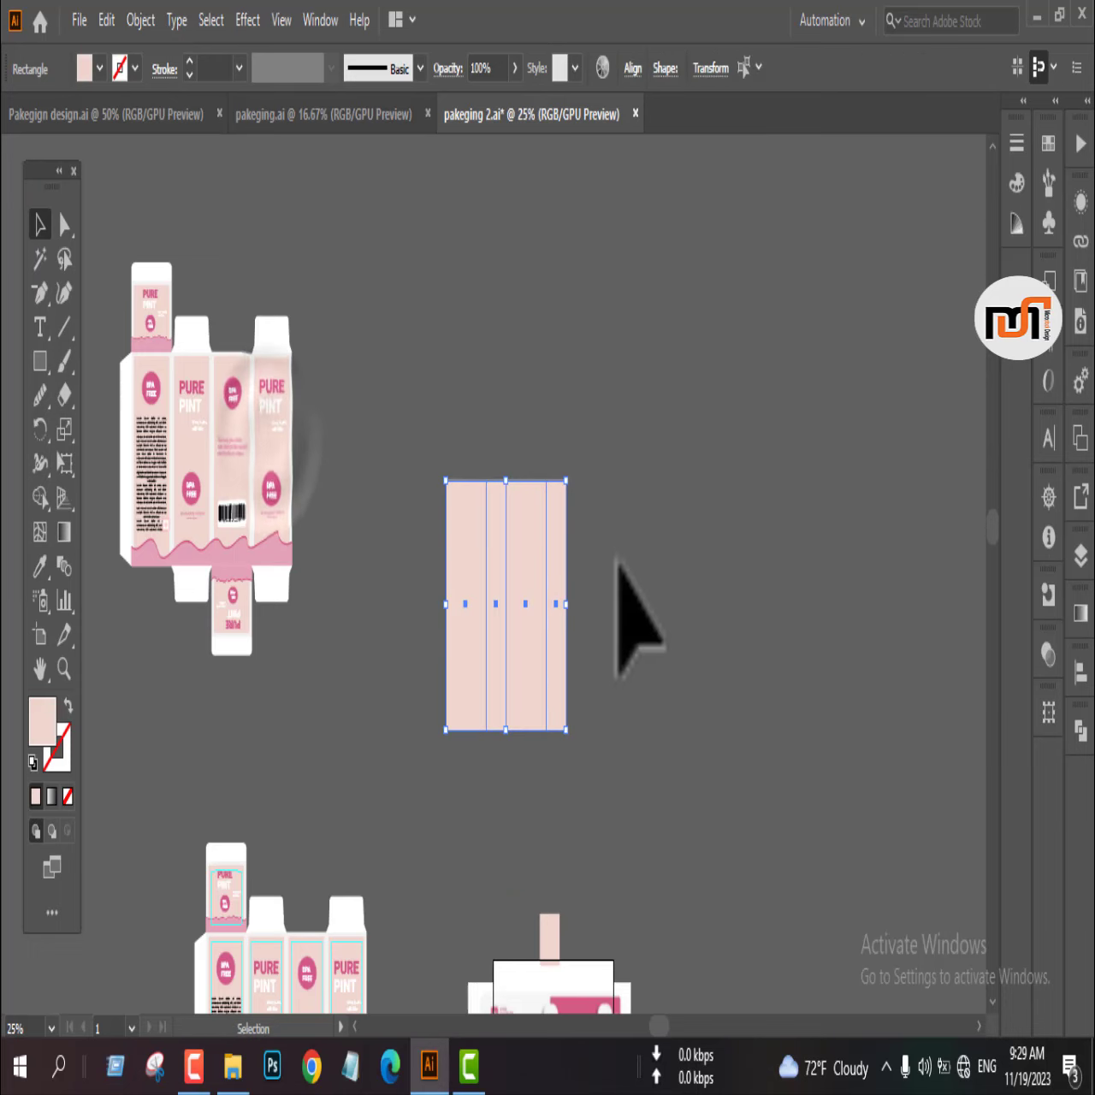
{"action": "scroll", "coordinate": [623, 599], "scroll_direction": "down", "scroll_amount": 4}
{"action": "left_click", "coordinate": [614, 545]}
{"action": "scroll", "coordinate": [523, 568], "scroll_direction": "up", "scroll_amount": 3}
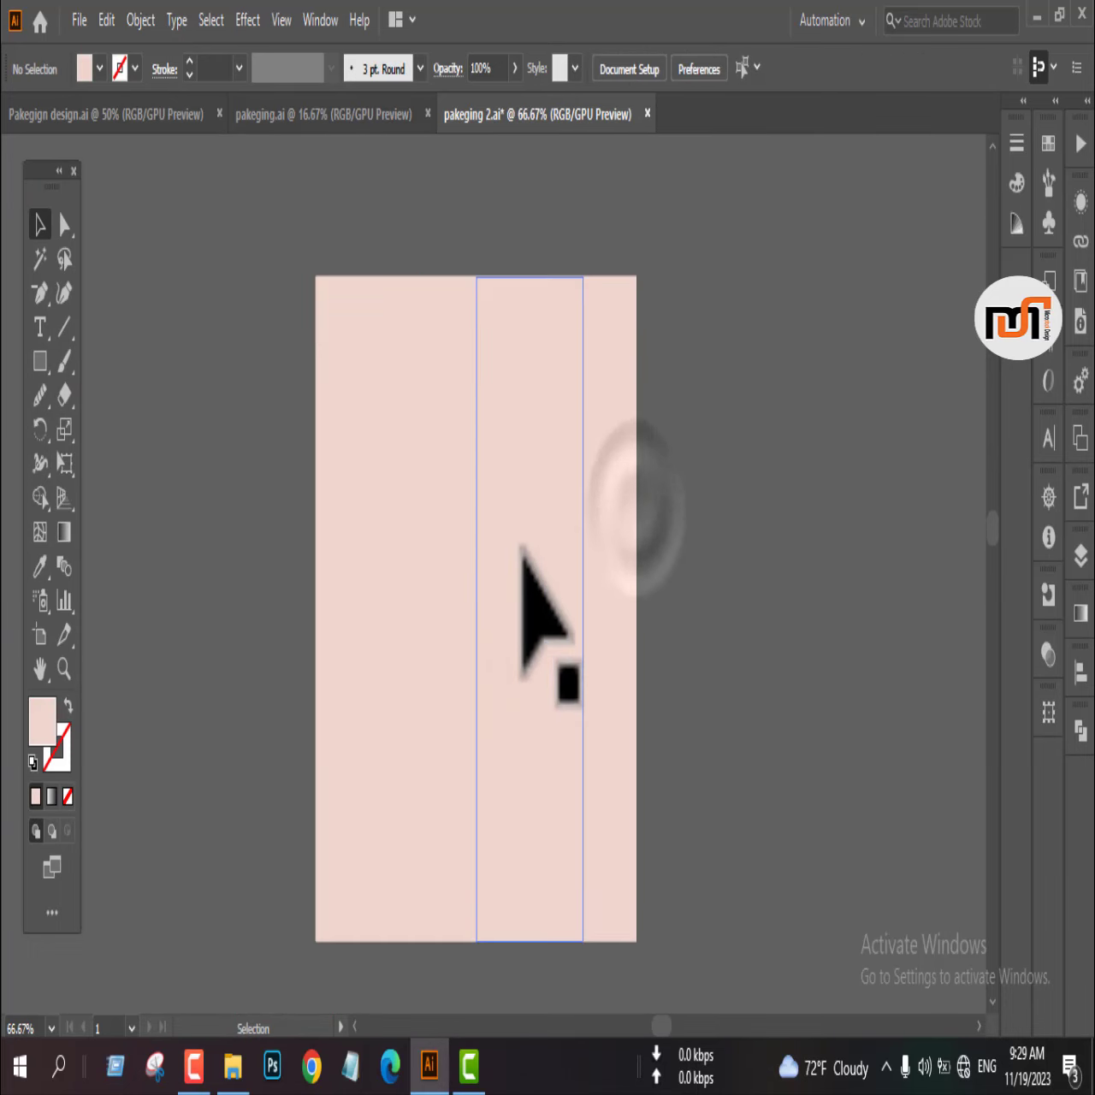
{"action": "left_click", "coordinate": [223, 479]}
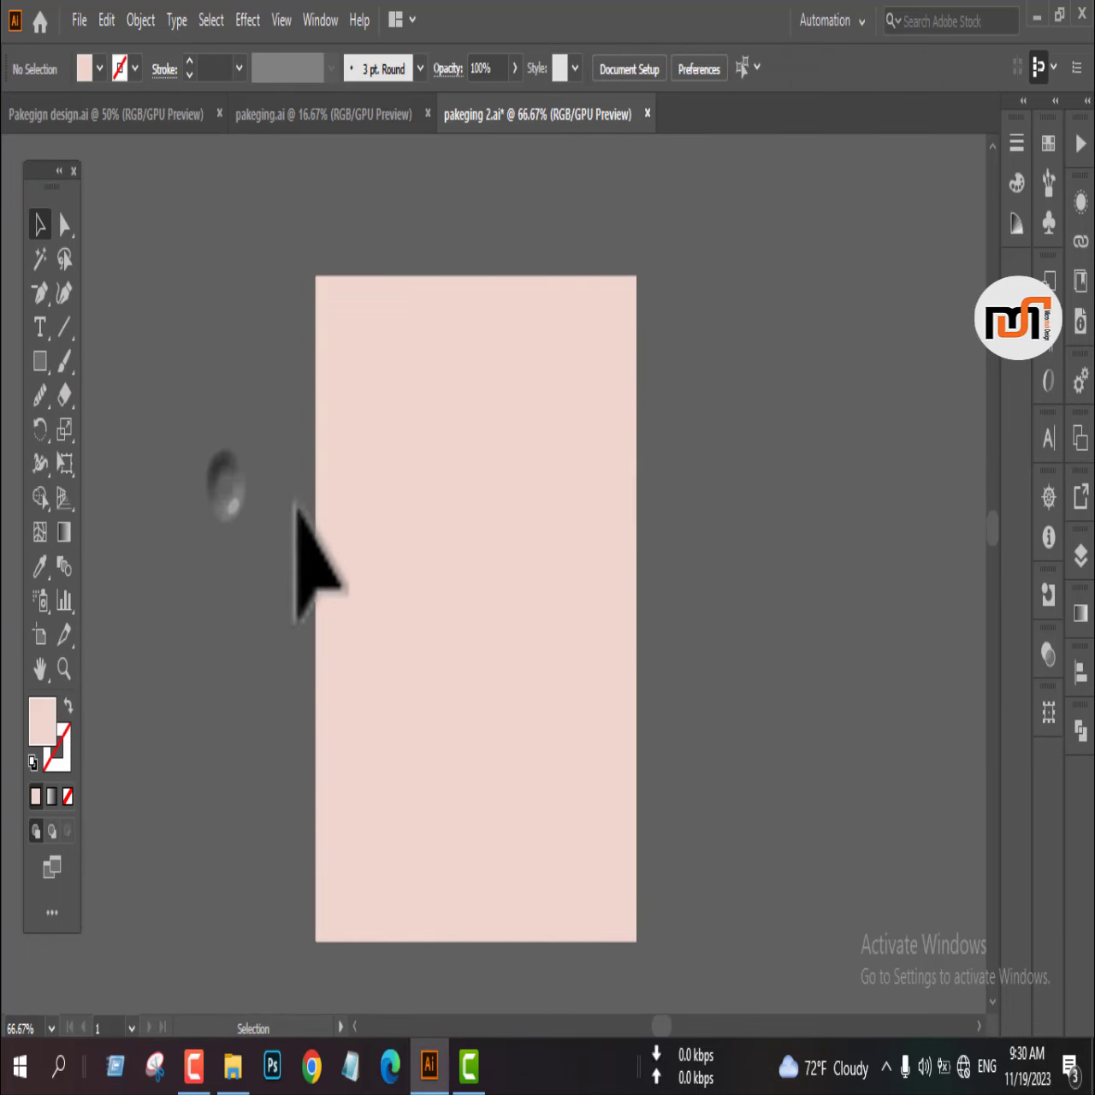
{"action": "left_click", "coordinate": [368, 526]}
{"action": "scroll", "coordinate": [547, 551], "scroll_direction": "down", "scroll_amount": 1}
{"action": "left_click_drag", "start_coordinate": [262, 542], "coordinate": [614, 635]}
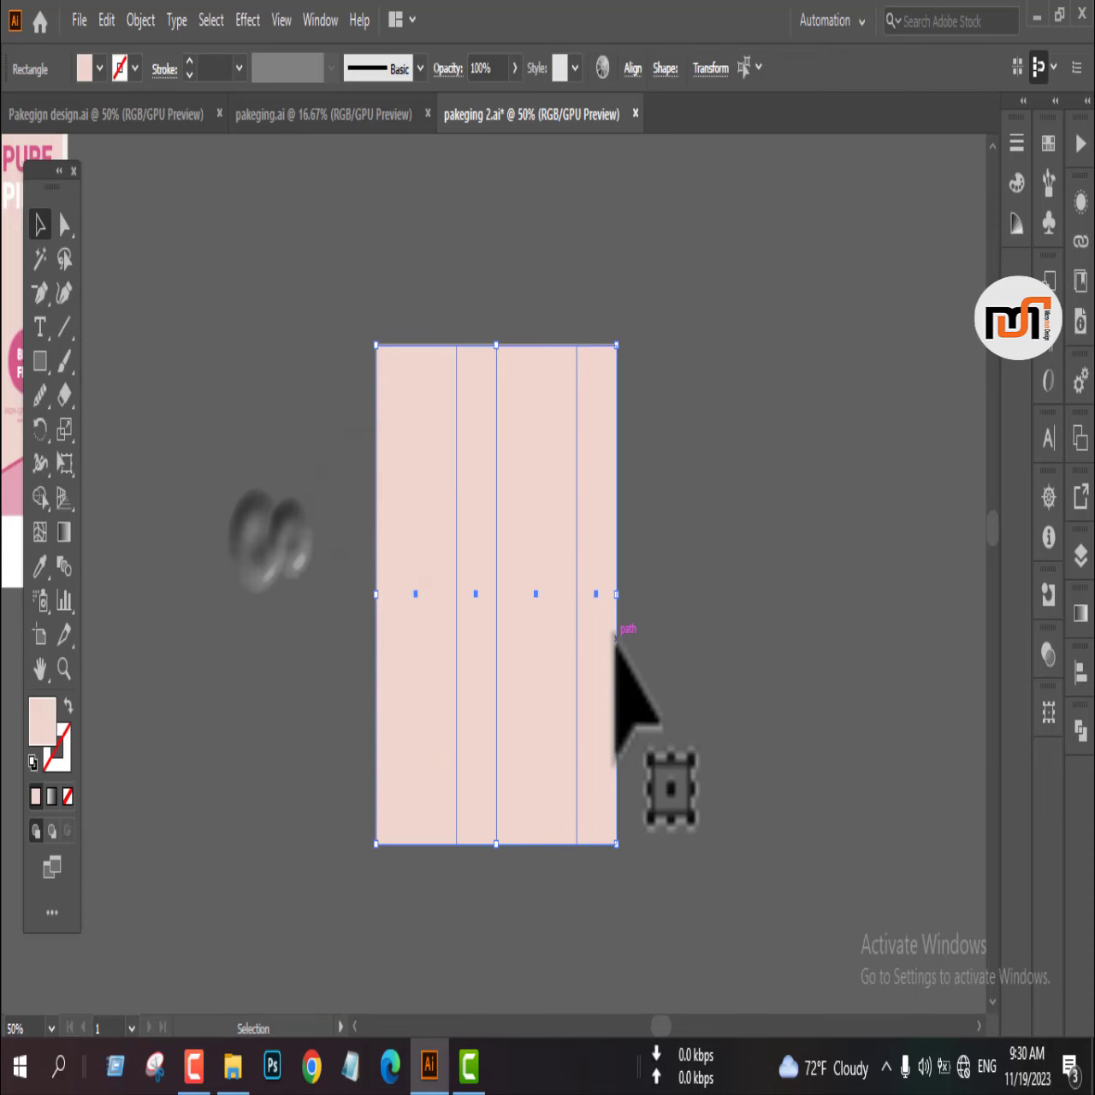
{"action": "left_click", "coordinate": [686, 583]}
{"action": "left_click_drag", "start_coordinate": [308, 532], "coordinate": [678, 580]}
{"action": "left_click", "coordinate": [233, 392]}
- Fill the two wide panels with white
{"action": "left_click", "coordinate": [390, 561]}
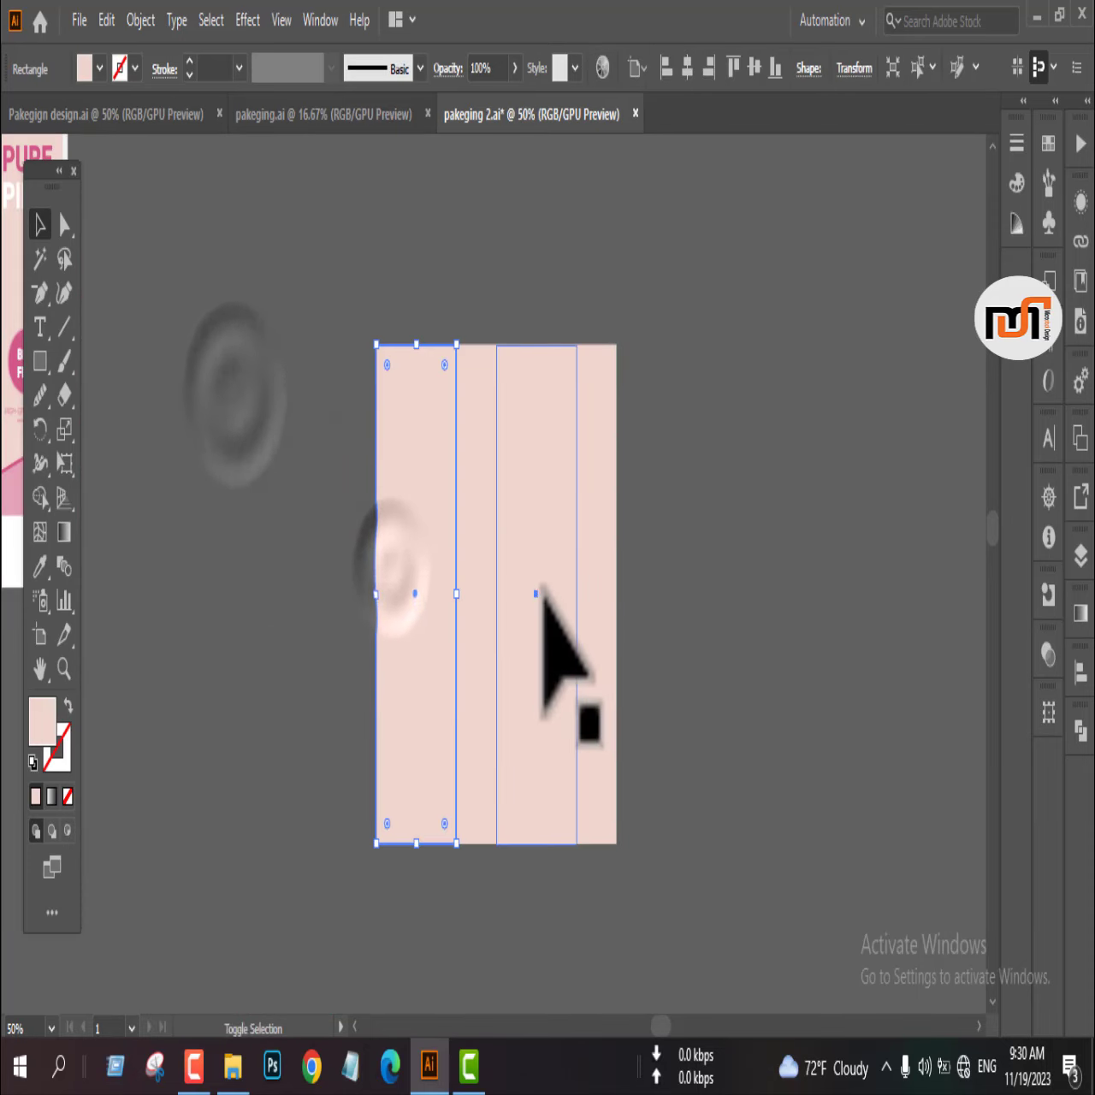
{"action": "left_click", "coordinate": [540, 596], "text": "shift"}
{"action": "left_click", "coordinate": [85, 69]}
{"action": "left_click", "coordinate": [35, 115]}
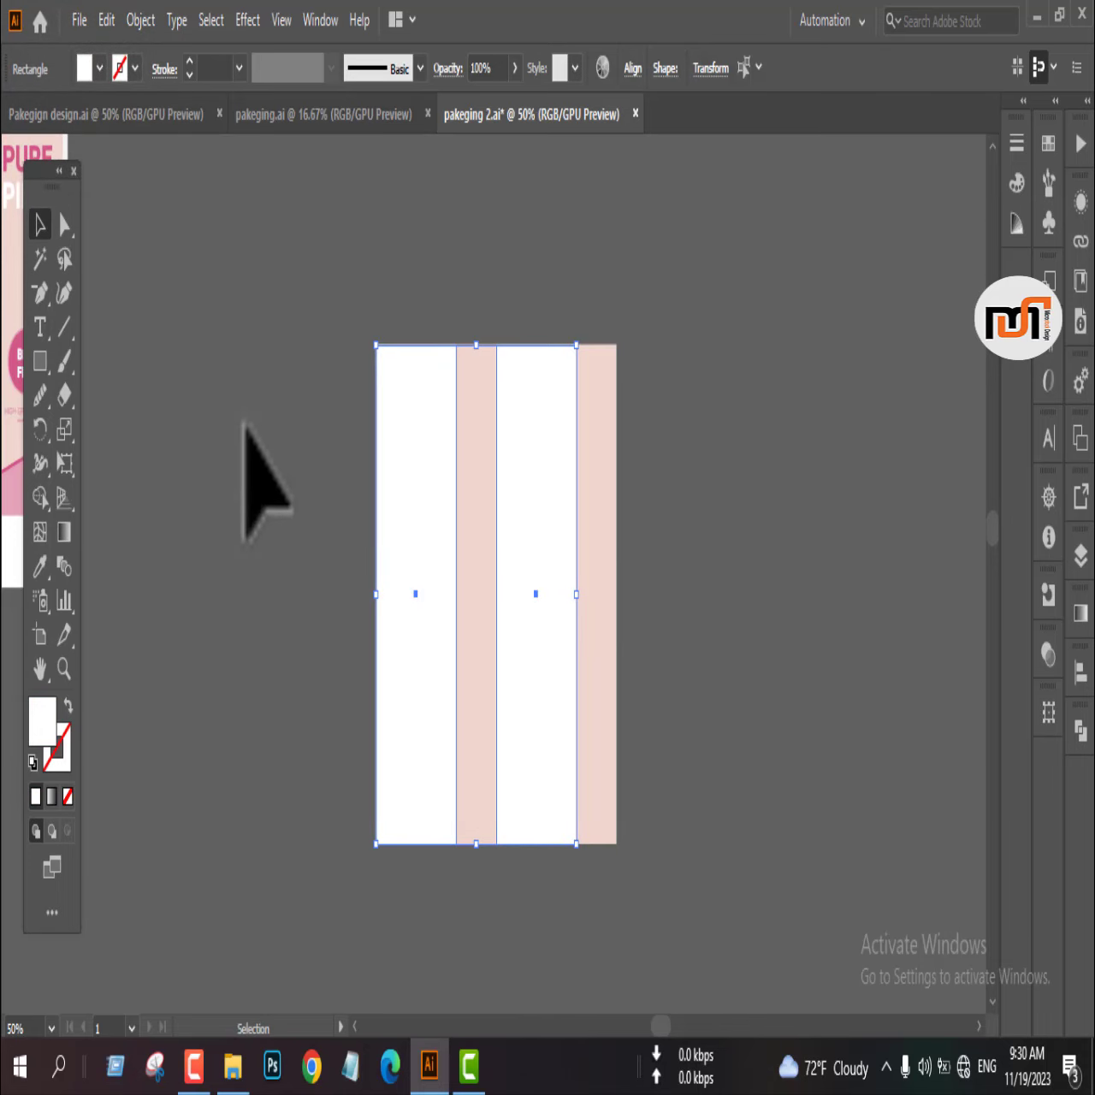
- Offset the paths of the two wide panels by -0.125 in with miter joins
{"action": "left_click", "coordinate": [138, 19]}
{"action": "mouse_move", "coordinate": [205, 721]}
{"action": "left_click", "coordinate": [438, 794]}
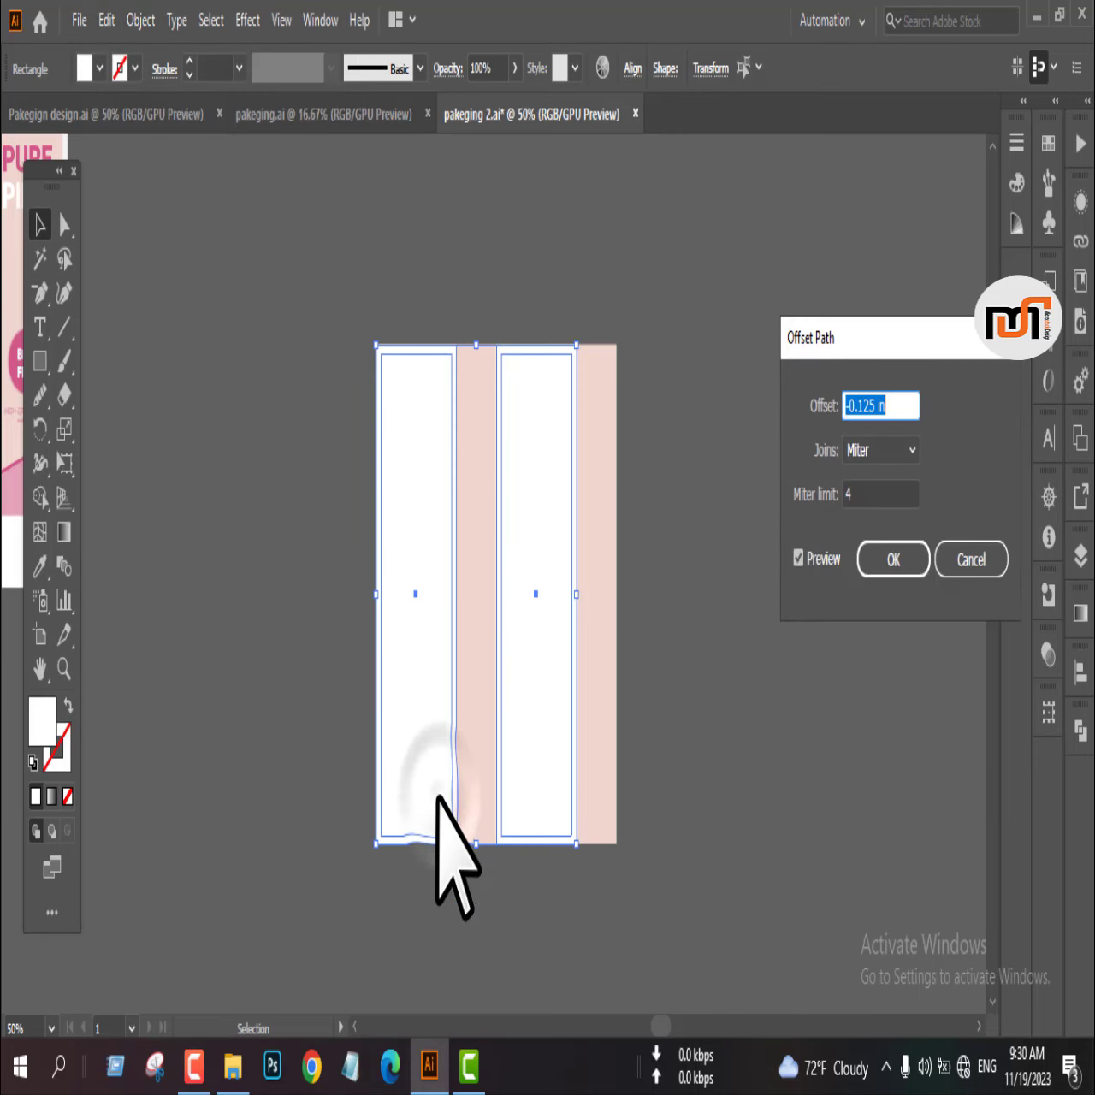
{"action": "left_click", "coordinate": [892, 561]}
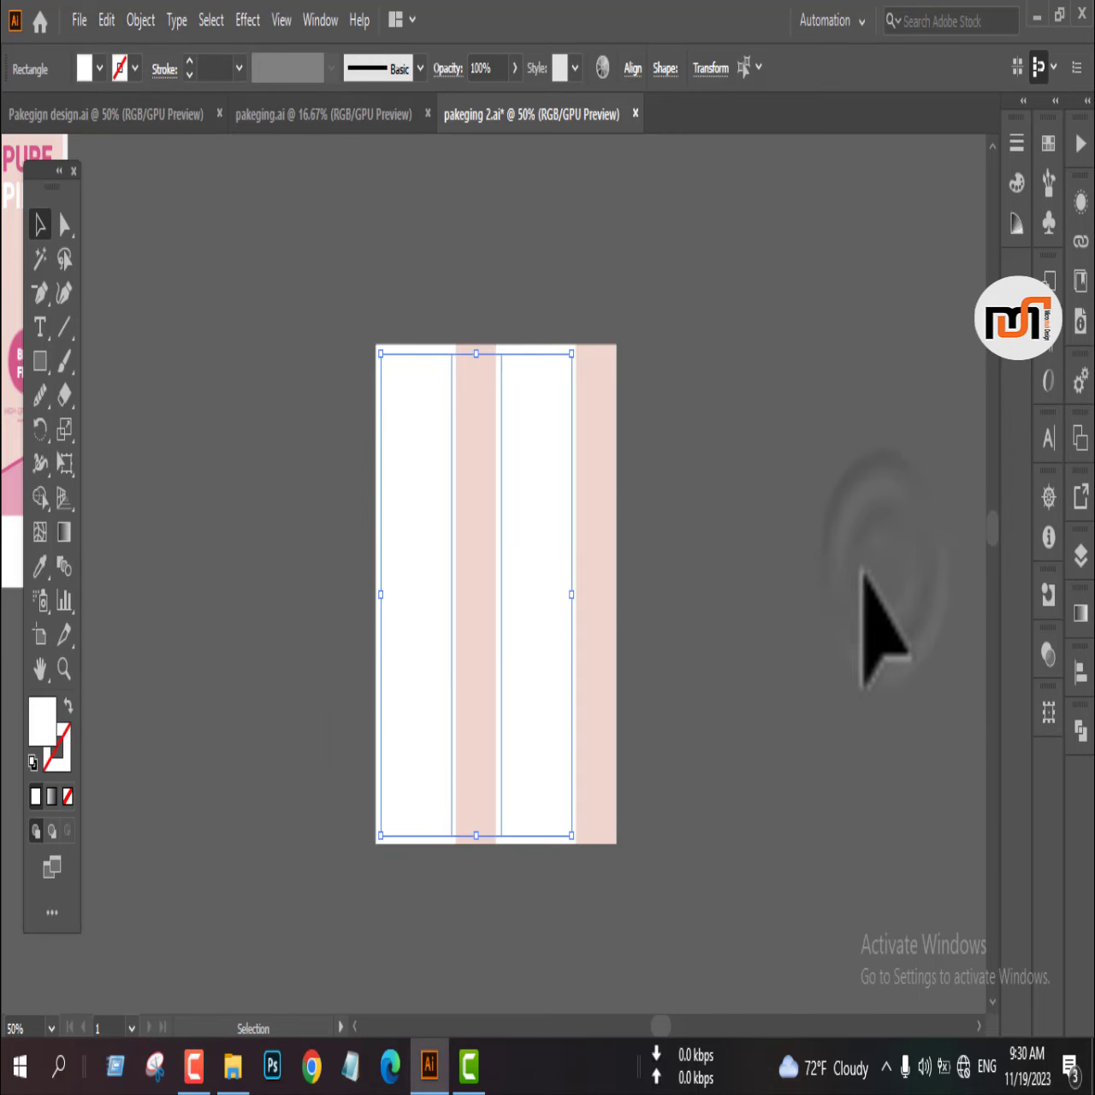
- Fill the two inset rectangles of the wide panels with the light pink sampled from a narrow panel
{"action": "key", "text": "i"}
{"action": "left_click", "coordinate": [485, 632]}
{"action": "key", "text": "v"}
{"action": "left_click", "coordinate": [701, 637]}
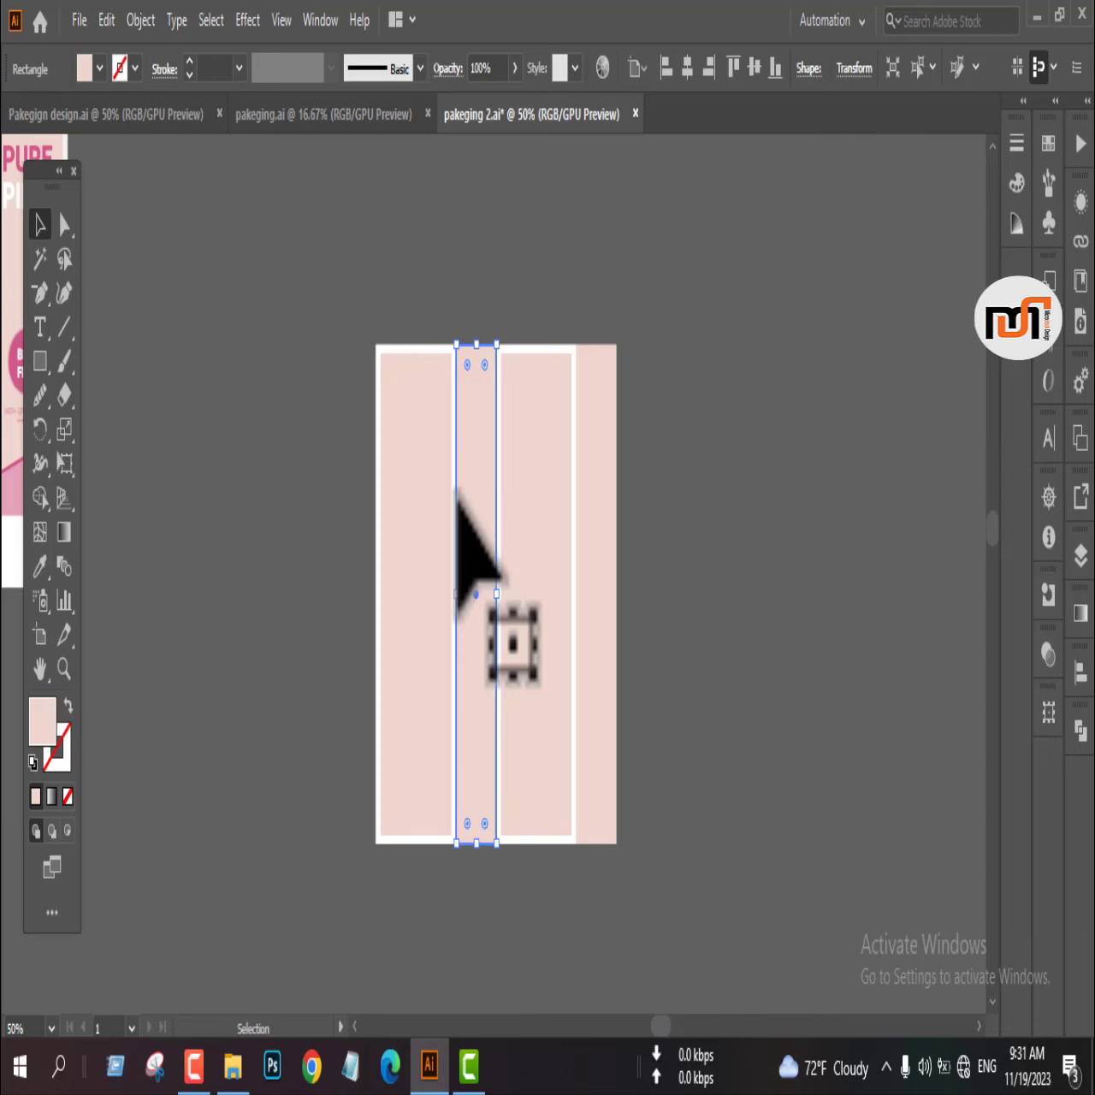
- Shrink front copies of both narrow panels to 6.75 in high, aligned with the wide panels' insets
{"action": "left_click", "coordinate": [601, 417], "text": "shift"}
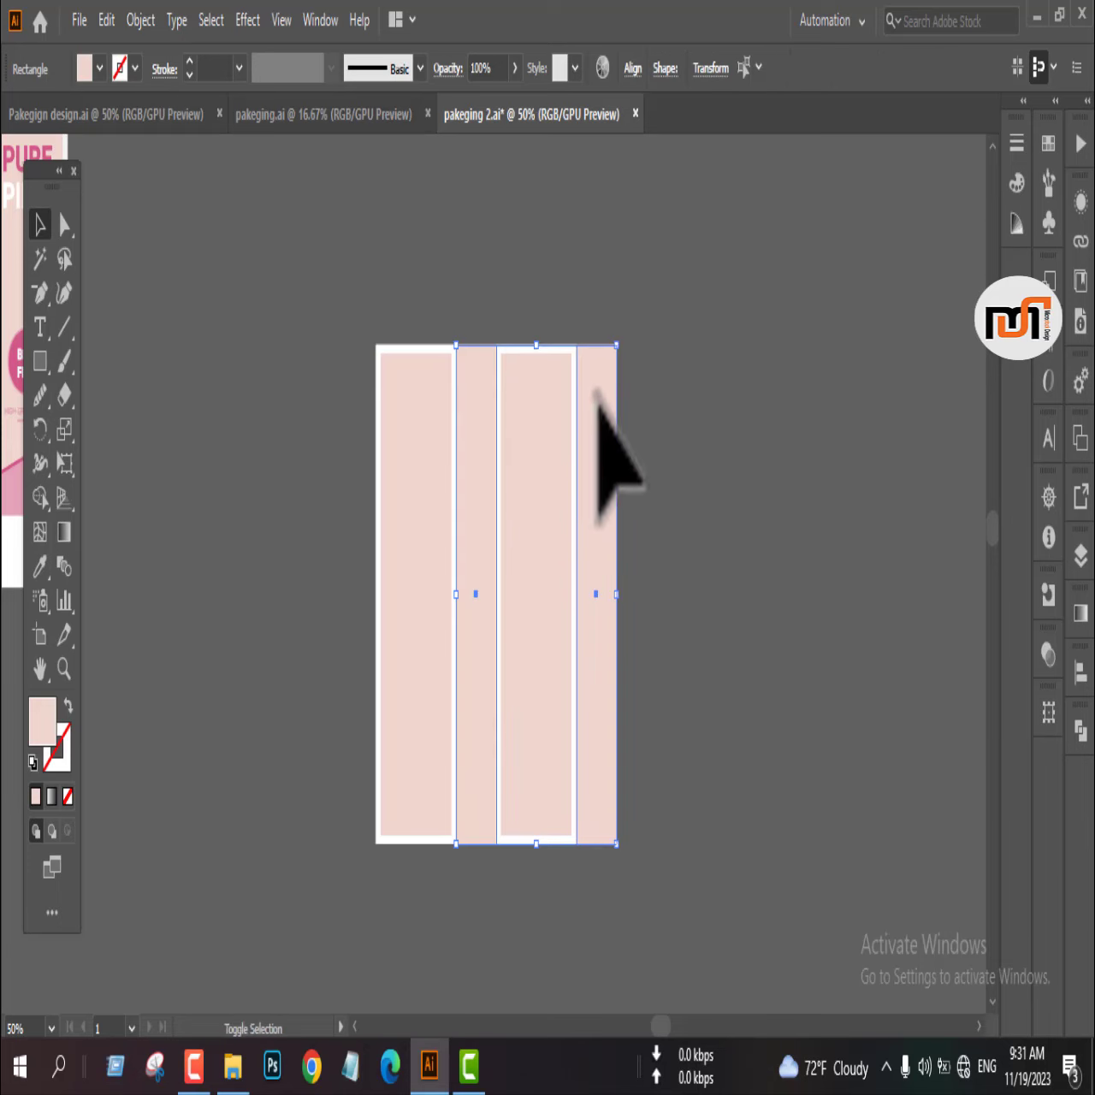
{"action": "scroll", "coordinate": [532, 351], "scroll_direction": "up", "scroll_amount": 4}
{"action": "left_click_drag", "start_coordinate": [548, 346], "coordinate": [548, 381]}
{"action": "key", "text": "ctrl+z"}
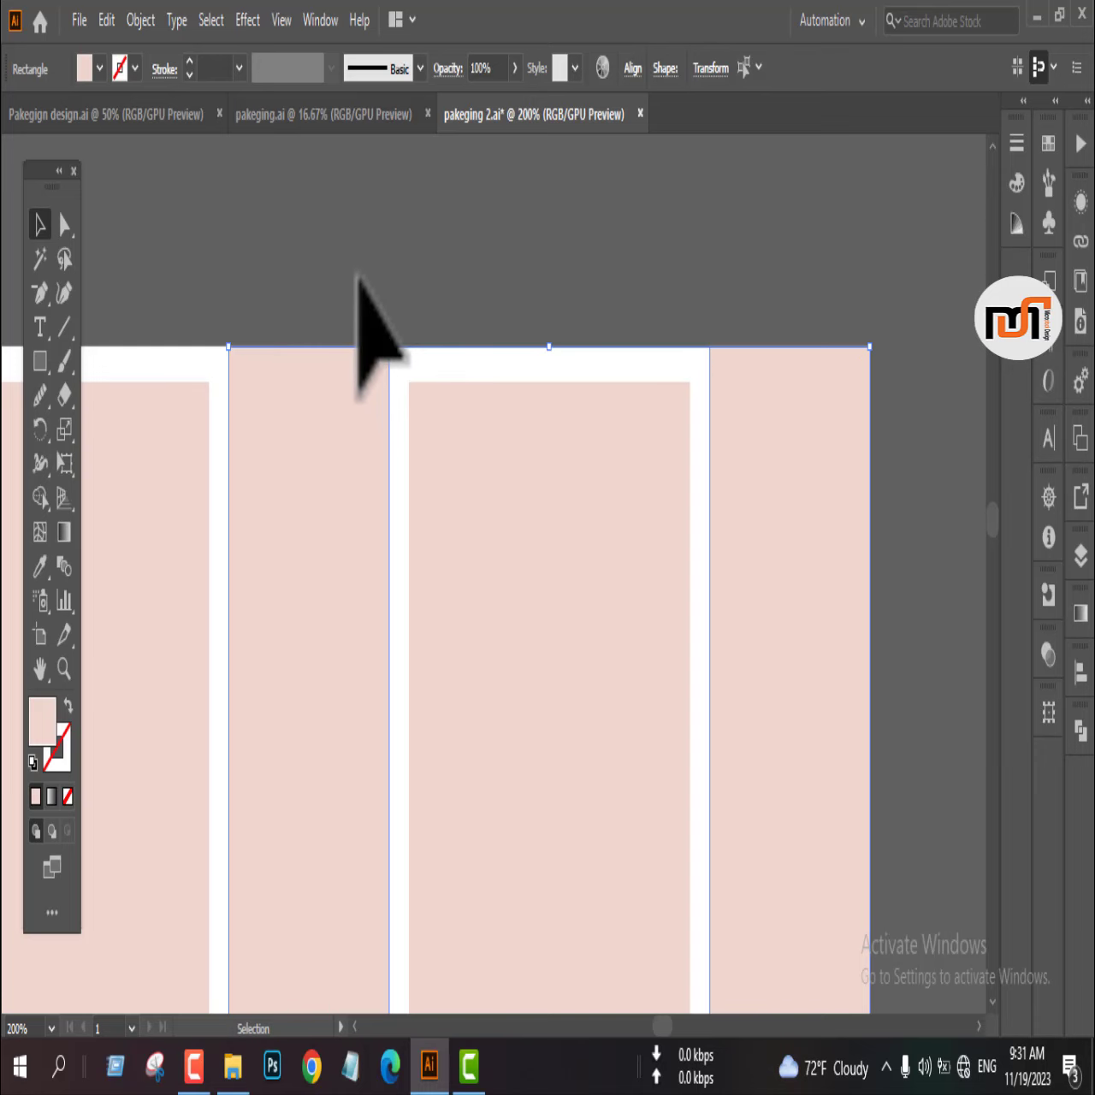
{"action": "left_click", "coordinate": [548, 346]}
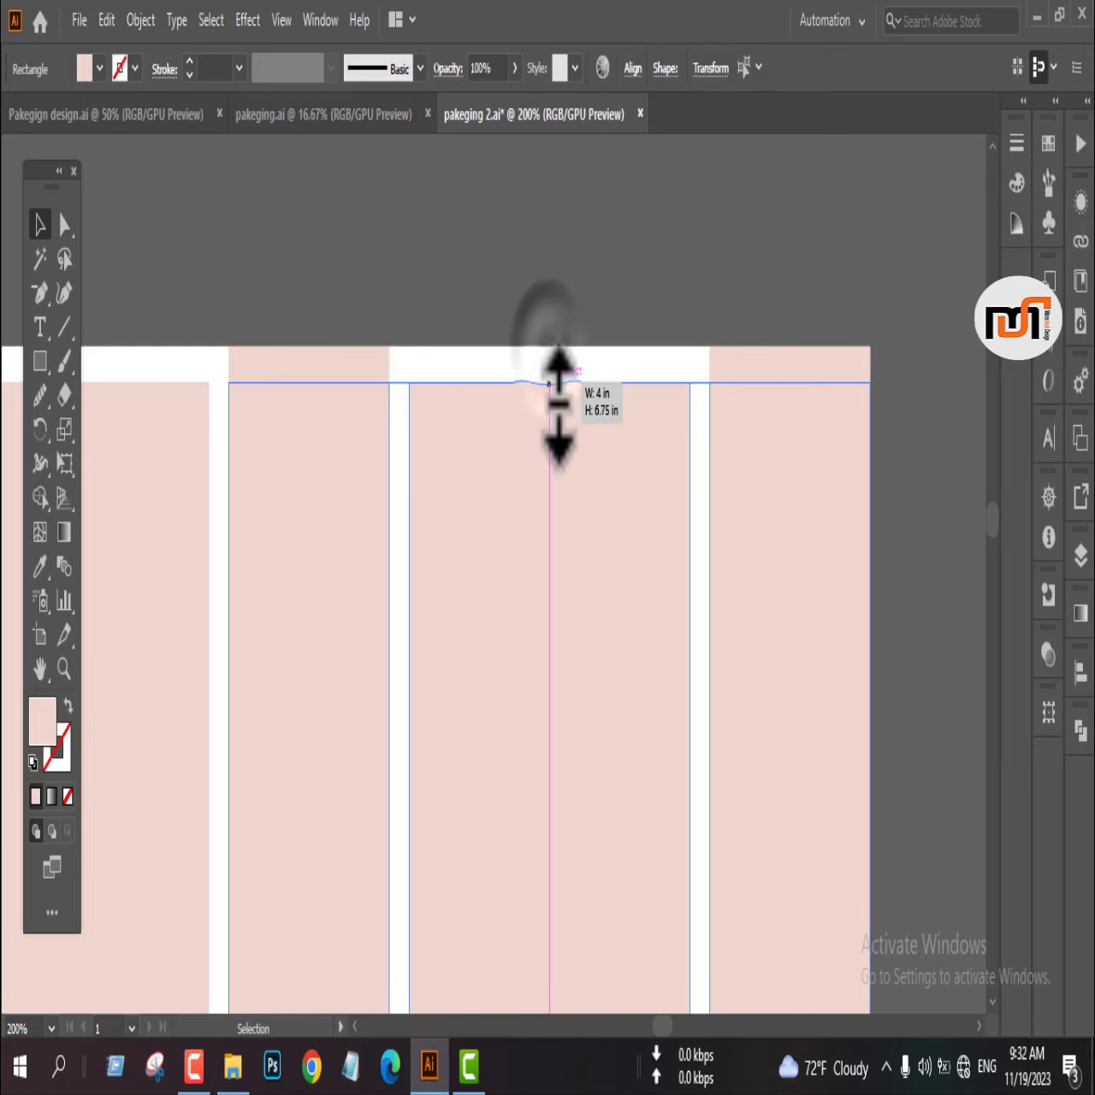
{"action": "left_click", "coordinate": [385, 305]}
- Fill the two full-height narrow rectangles behind the insets with the white sampled from the wide panel's border
{"action": "left_click", "coordinate": [368, 366]}
{"action": "left_click", "coordinate": [764, 350], "text": "shift"}
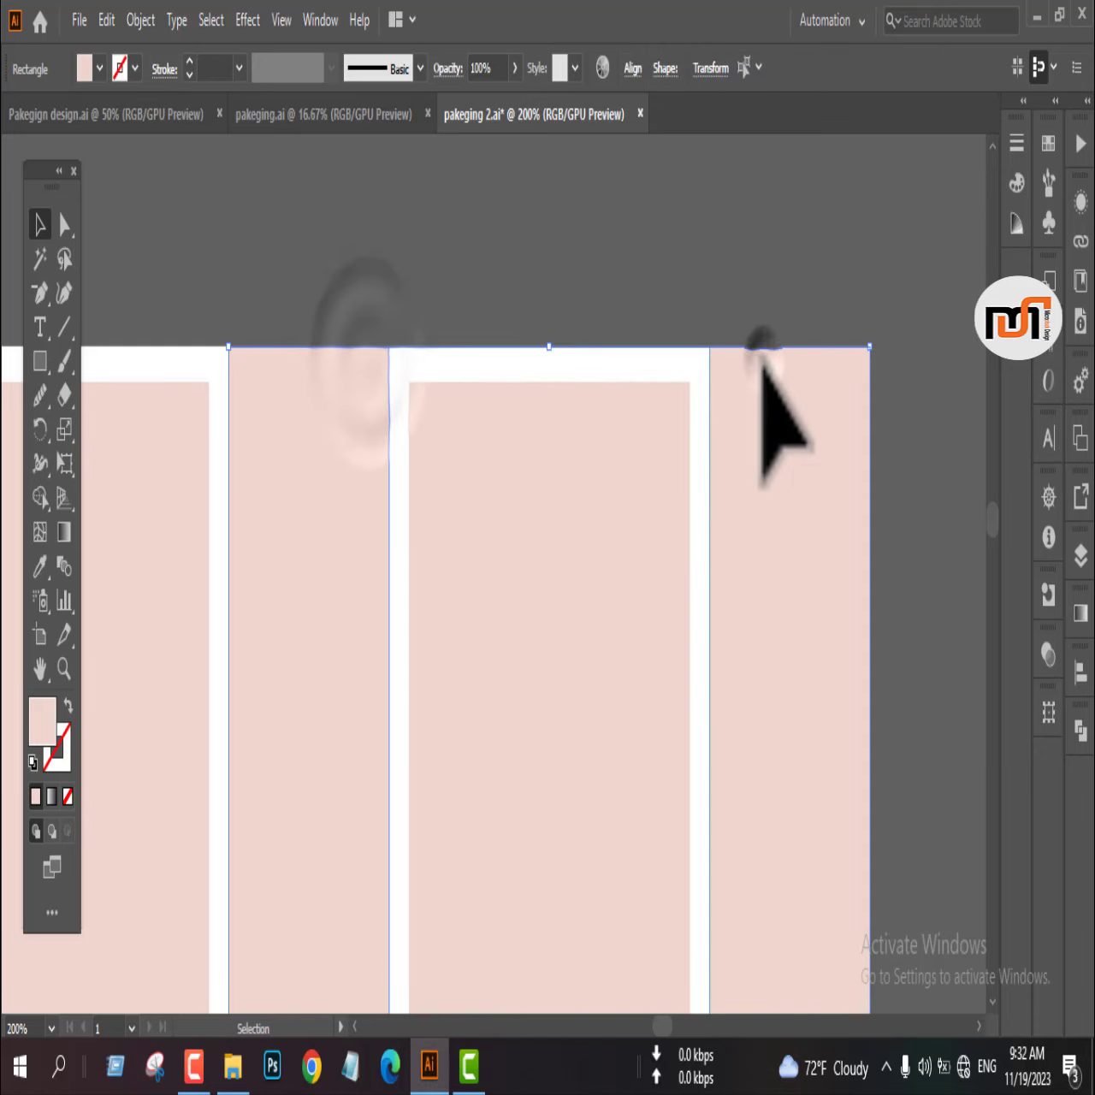
{"action": "key", "text": "i"}
{"action": "left_click", "coordinate": [542, 361]}
{"action": "key", "text": "v"}
{"action": "left_click", "coordinate": [522, 286]}
{"action": "key", "text": "ctrl+minus"}
{"action": "key", "text": "ctrl+minus"}
{"action": "key", "text": "ctrl+minus"}
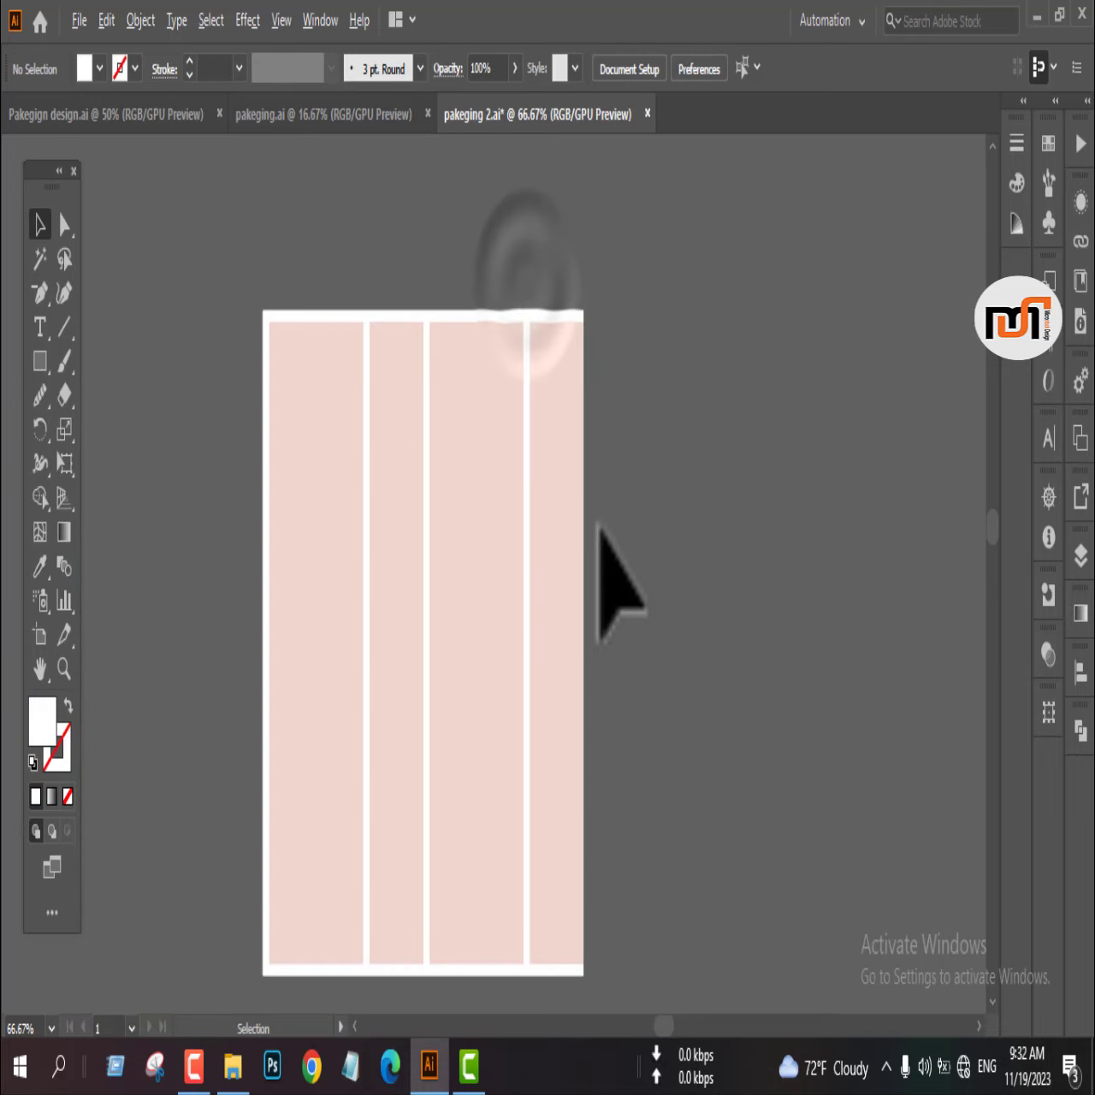
{"action": "key", "text": "ctrl+minus"}
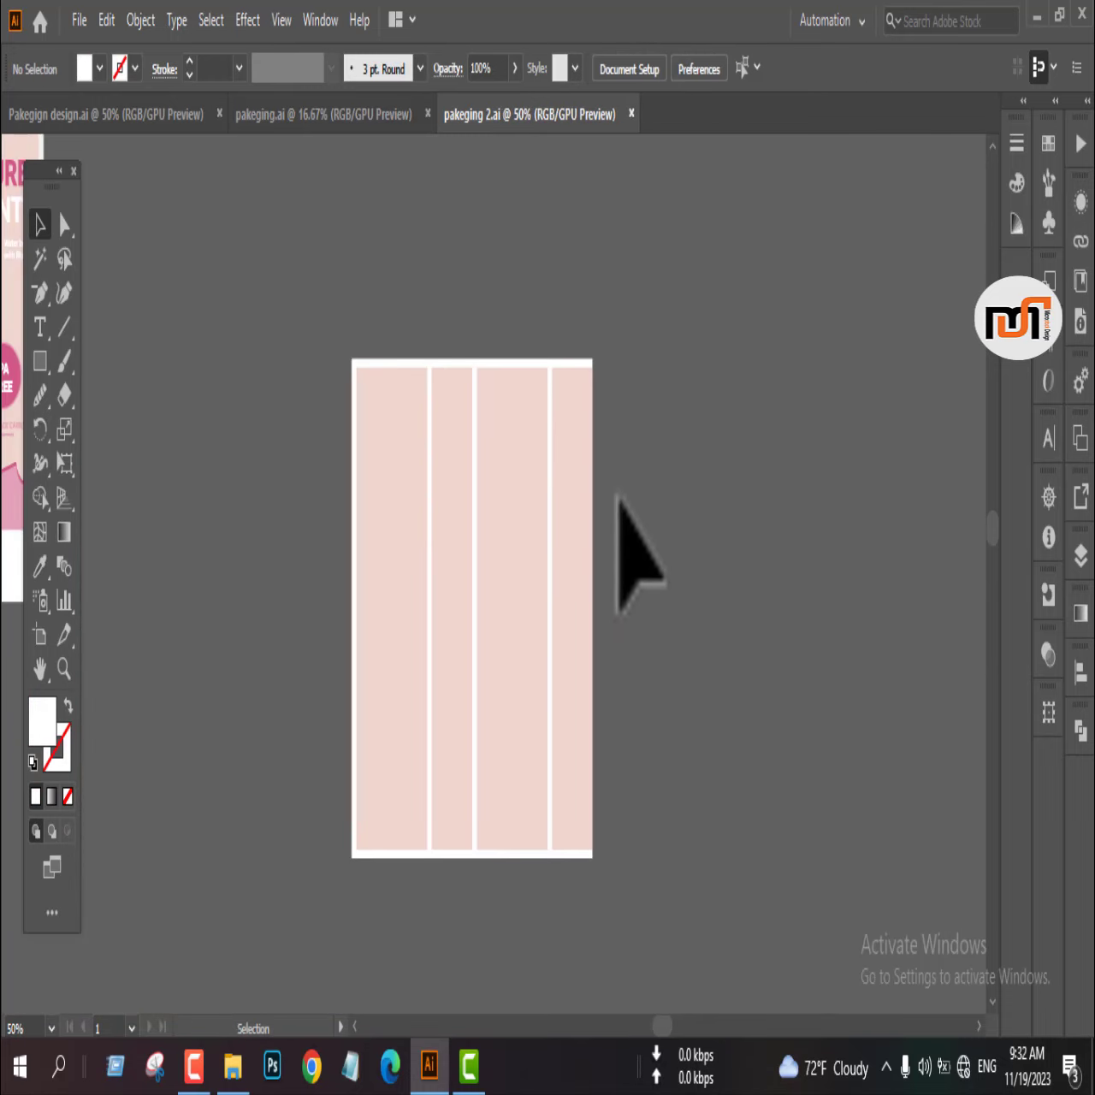
- Examine the packaging reference image and compare it with the new four-panel layout
{"action": "scroll", "coordinate": [645, 509], "scroll_direction": "down", "scroll_amount": 2}
{"action": "scroll", "coordinate": [652, 907], "scroll_direction": "up", "scroll_amount": 3}
{"action": "scroll", "coordinate": [605, 793], "scroll_direction": "up", "scroll_amount": 2}
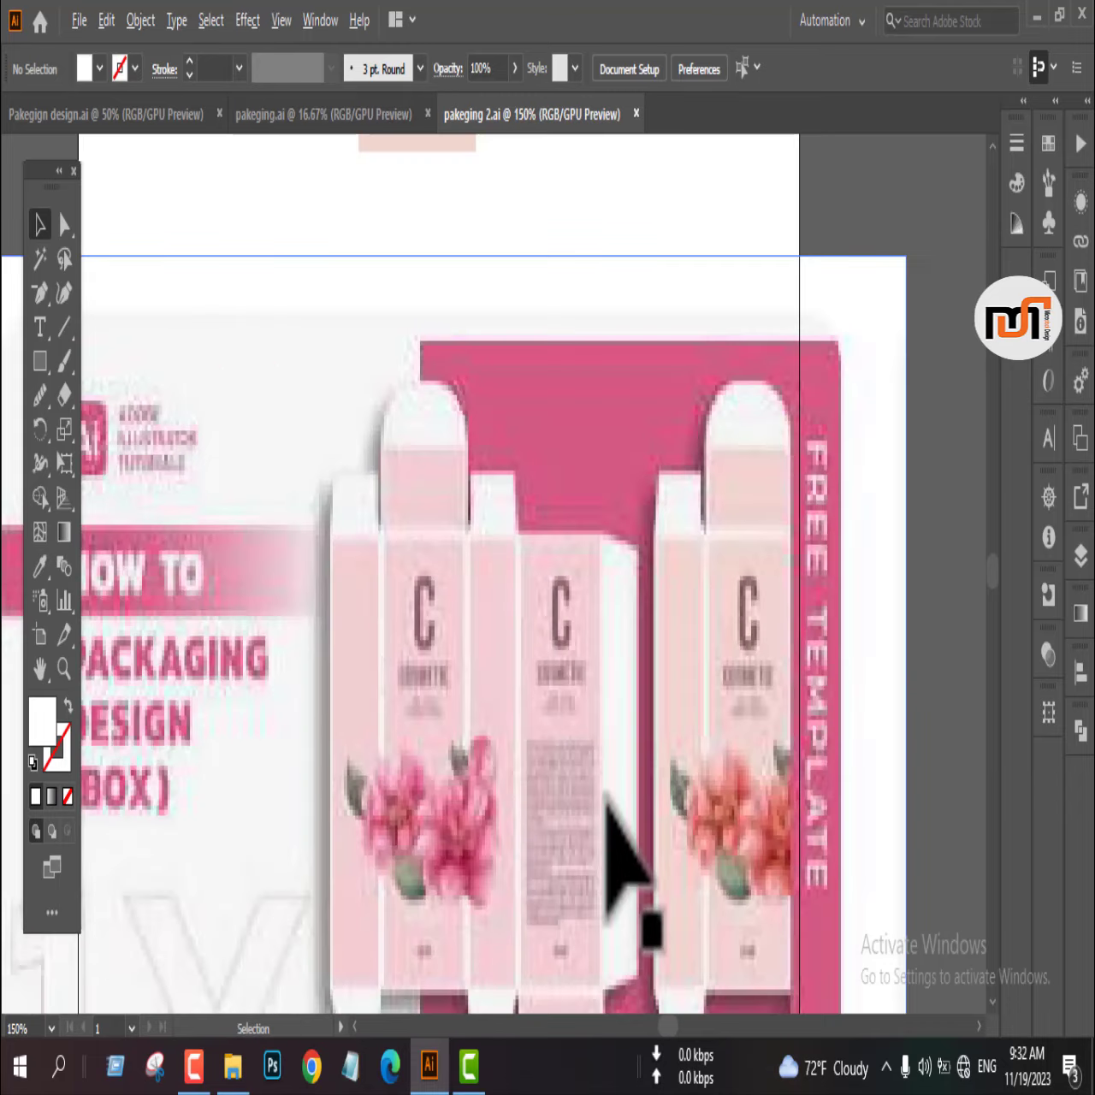
{"action": "scroll", "coordinate": [453, 743], "scroll_direction": "down", "scroll_amount": 3}
{"action": "scroll", "coordinate": [350, 239], "scroll_direction": "up", "scroll_amount": 3}
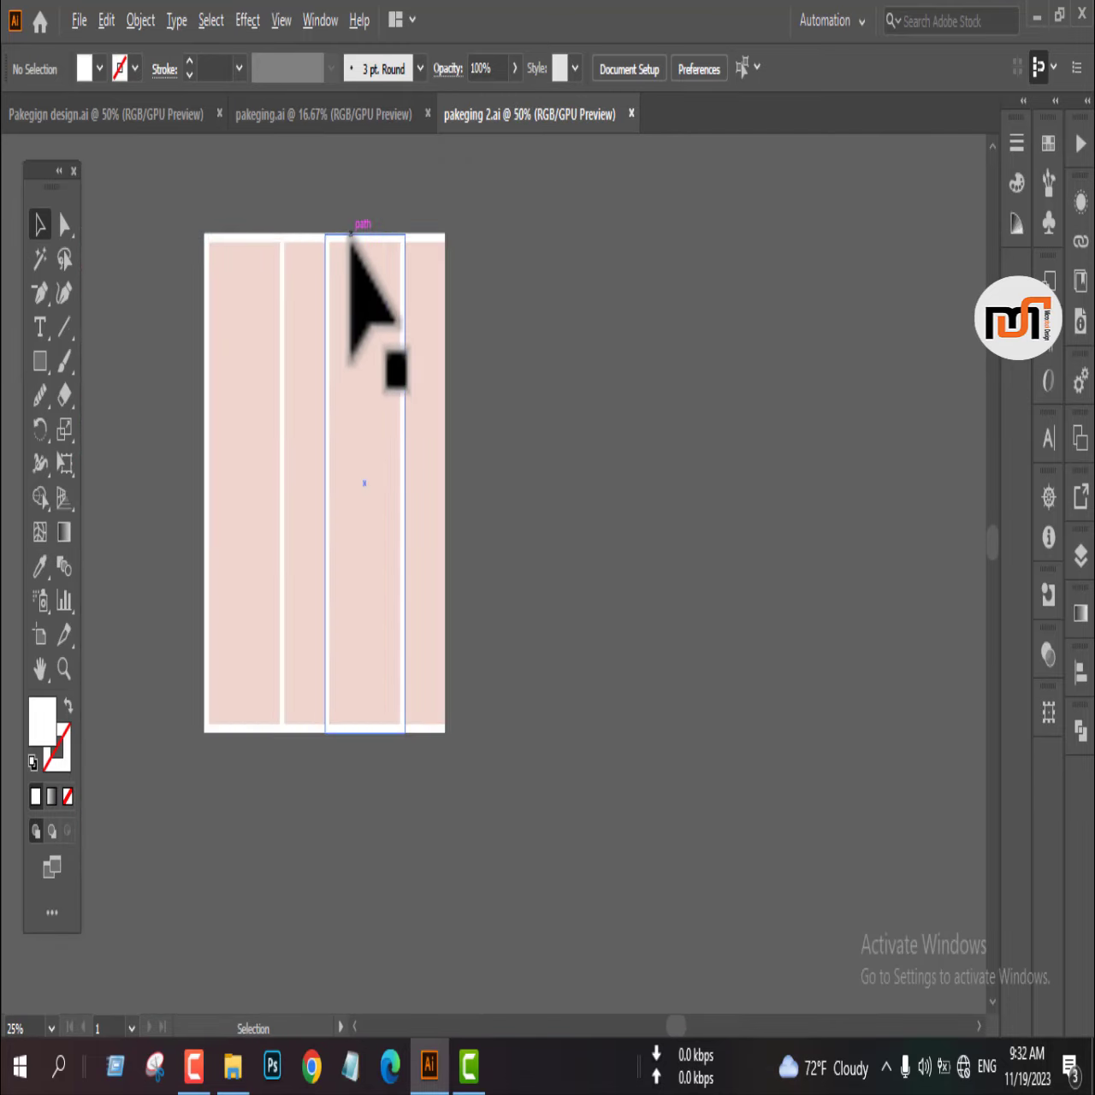
{"action": "left_click_drag", "start_coordinate": [288, 391], "coordinate": [425, 492]}
{"action": "scroll", "coordinate": [428, 523], "scroll_direction": "down", "scroll_amount": 3}
{"action": "scroll", "coordinate": [428, 523], "scroll_direction": "up", "scroll_amount": 2}
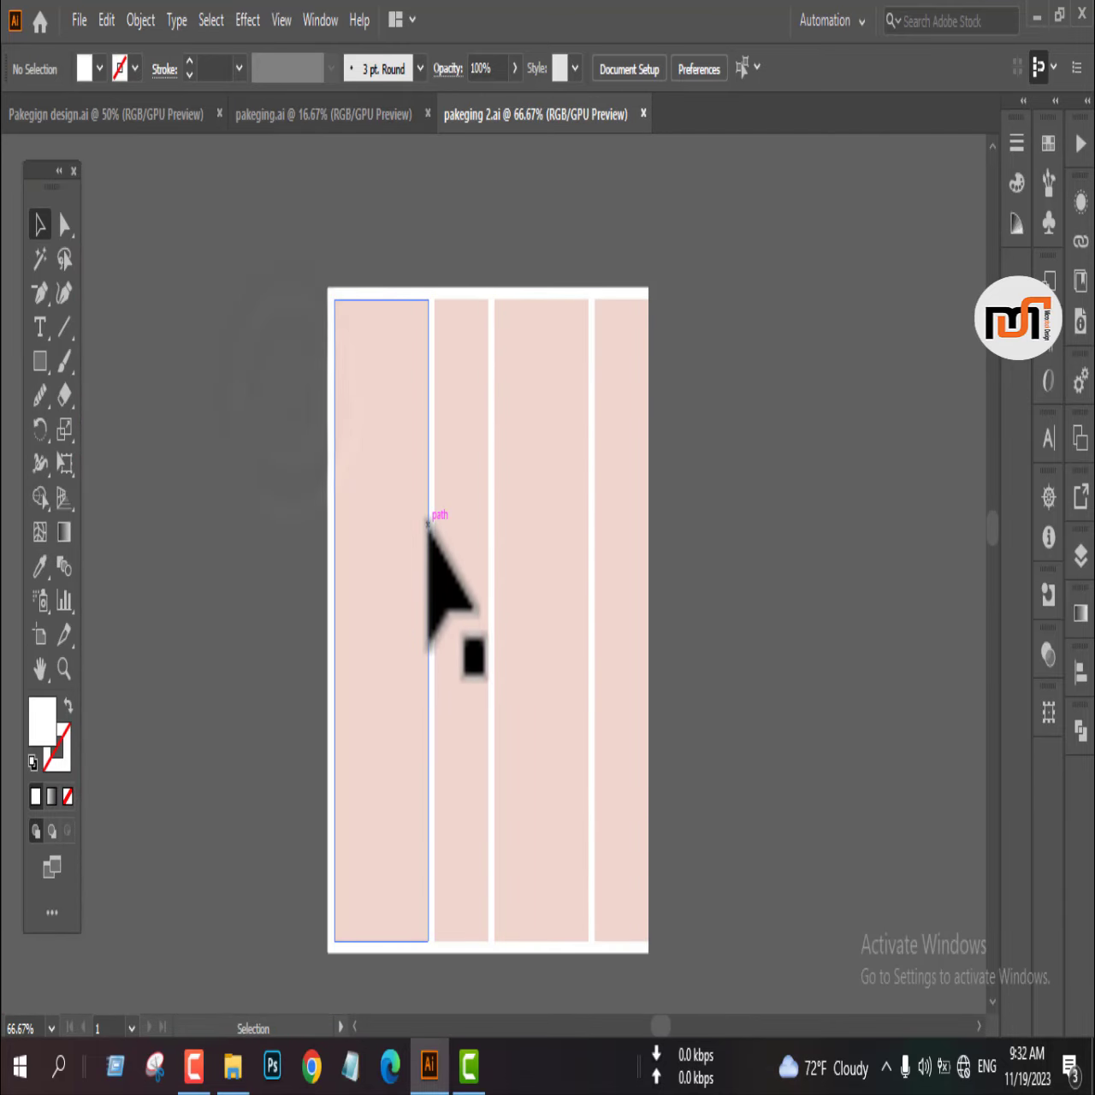
{"action": "scroll", "coordinate": [679, 560], "scroll_direction": "down", "scroll_amount": 3}
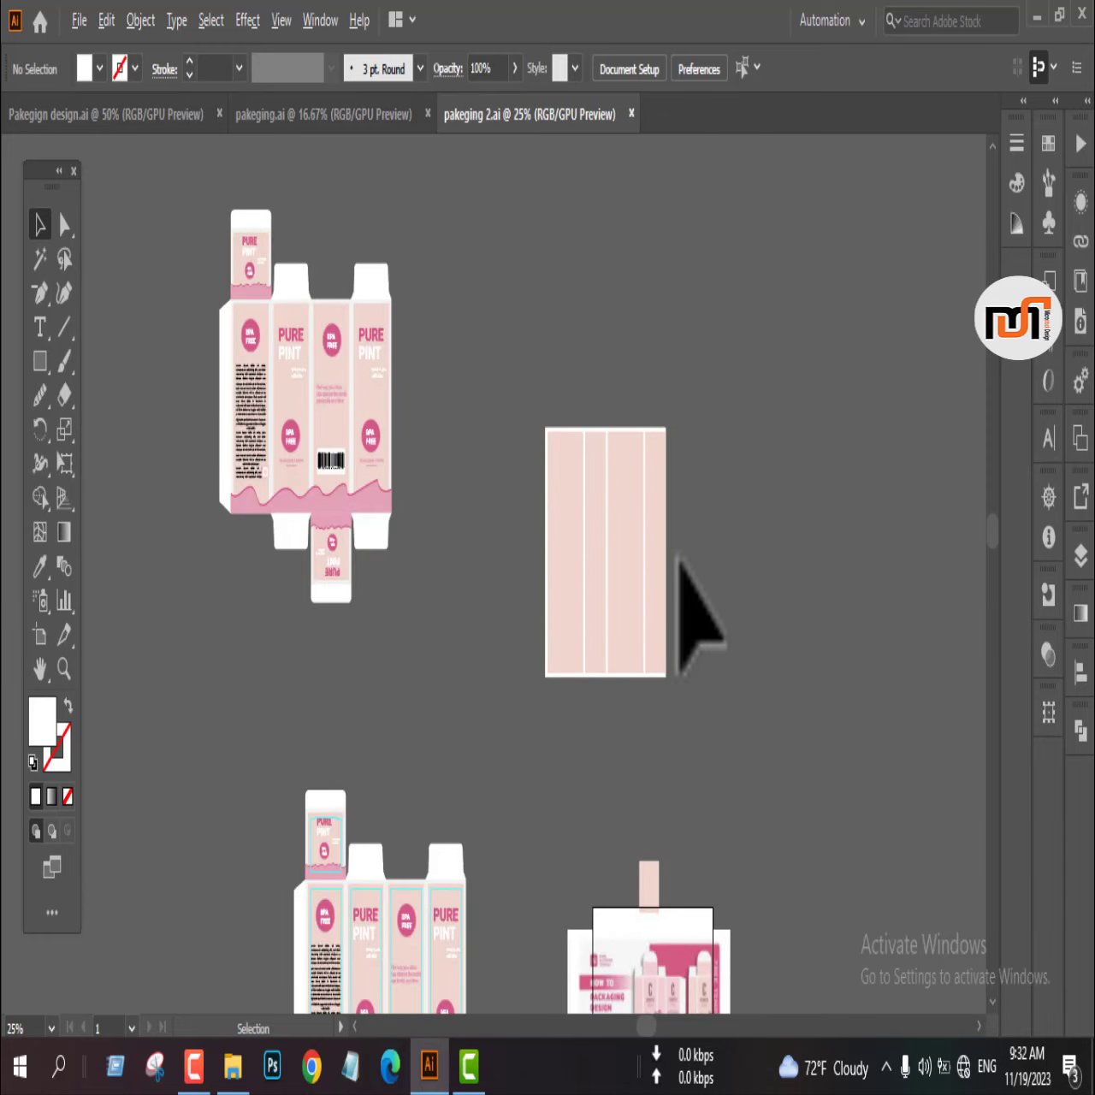
- Copy the BPA FREE badge and body text from the lower dieline's first panel to beside the new panels
{"action": "left_click", "coordinate": [261, 342]}
{"action": "left_click", "coordinate": [448, 636]}
{"action": "scroll", "coordinate": [447, 636], "scroll_direction": "down", "scroll_amount": 2}
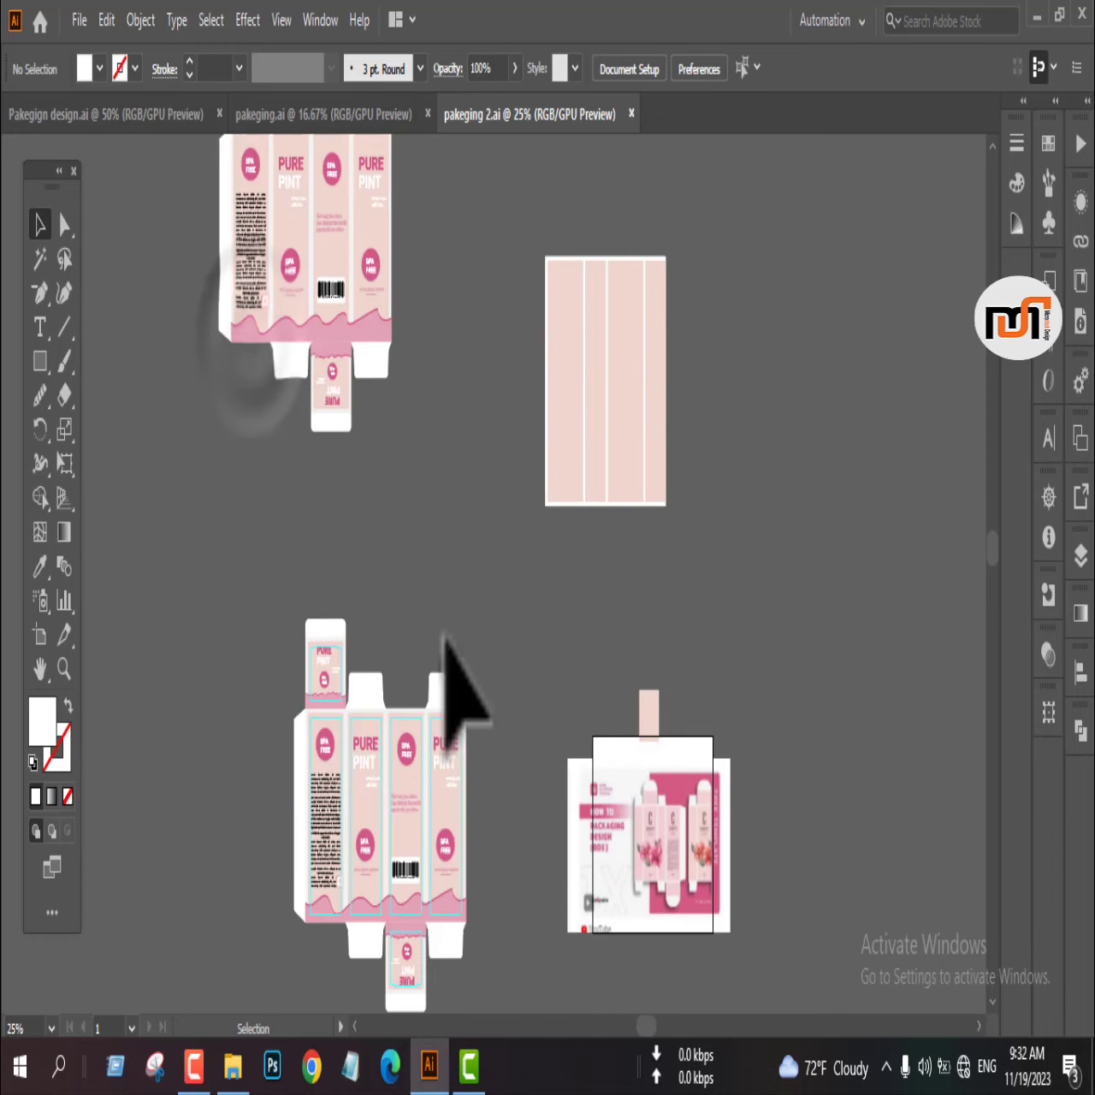
{"action": "left_click", "coordinate": [326, 742]}
{"action": "left_click_drag", "start_coordinate": [335, 809], "coordinate": [525, 439]}
{"action": "scroll", "coordinate": [564, 310], "scroll_direction": "up", "scroll_amount": 2}
{"action": "scroll", "coordinate": [565, 310], "scroll_direction": "up", "scroll_amount": 1}
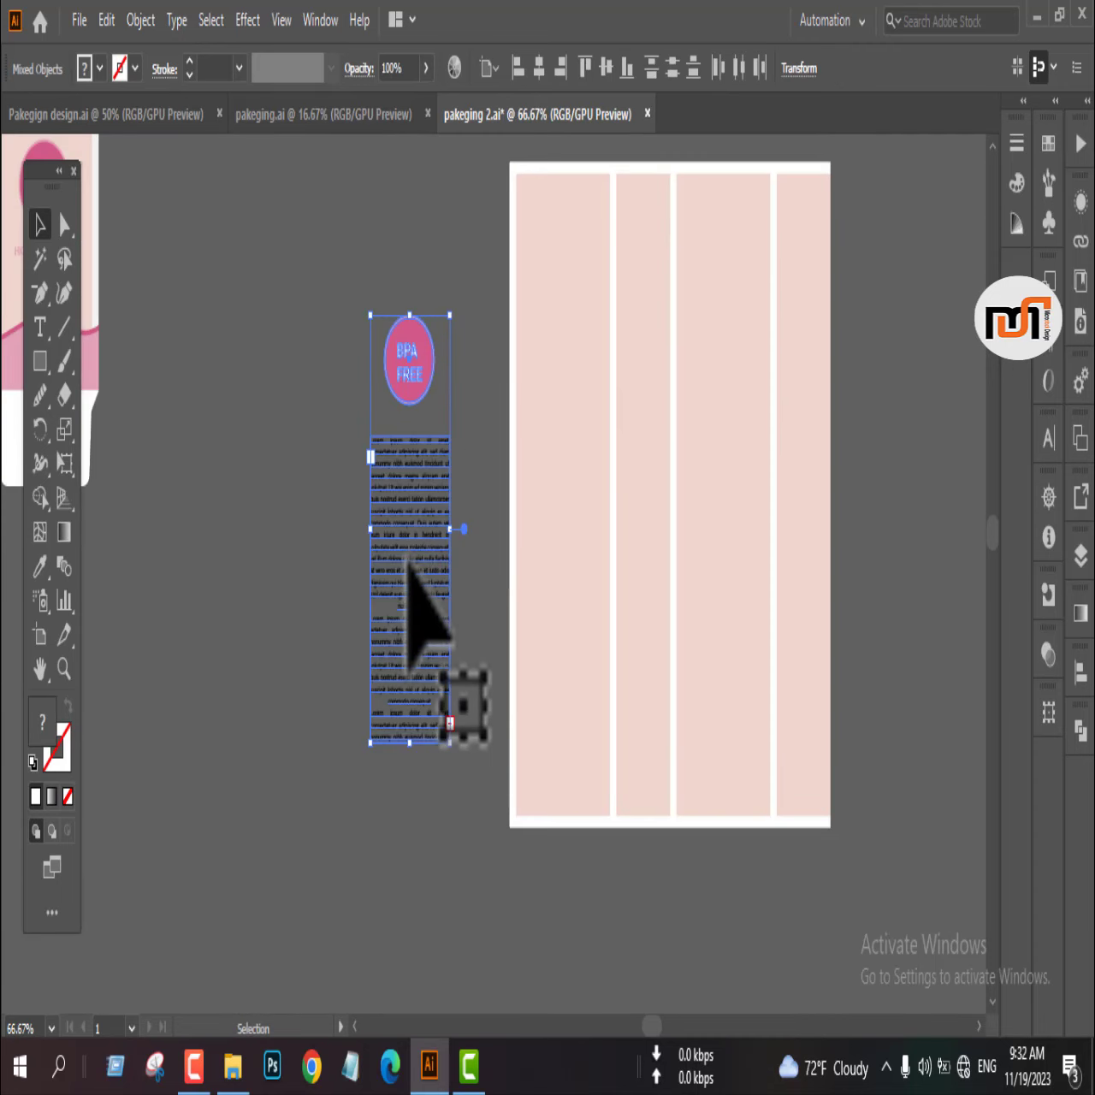
- Place the copied badge and body text on the first wide panel and bring them to the front
{"action": "left_click_drag", "start_coordinate": [409, 562], "coordinate": [561, 523]}
{"action": "right_click", "coordinate": [402, 464]}
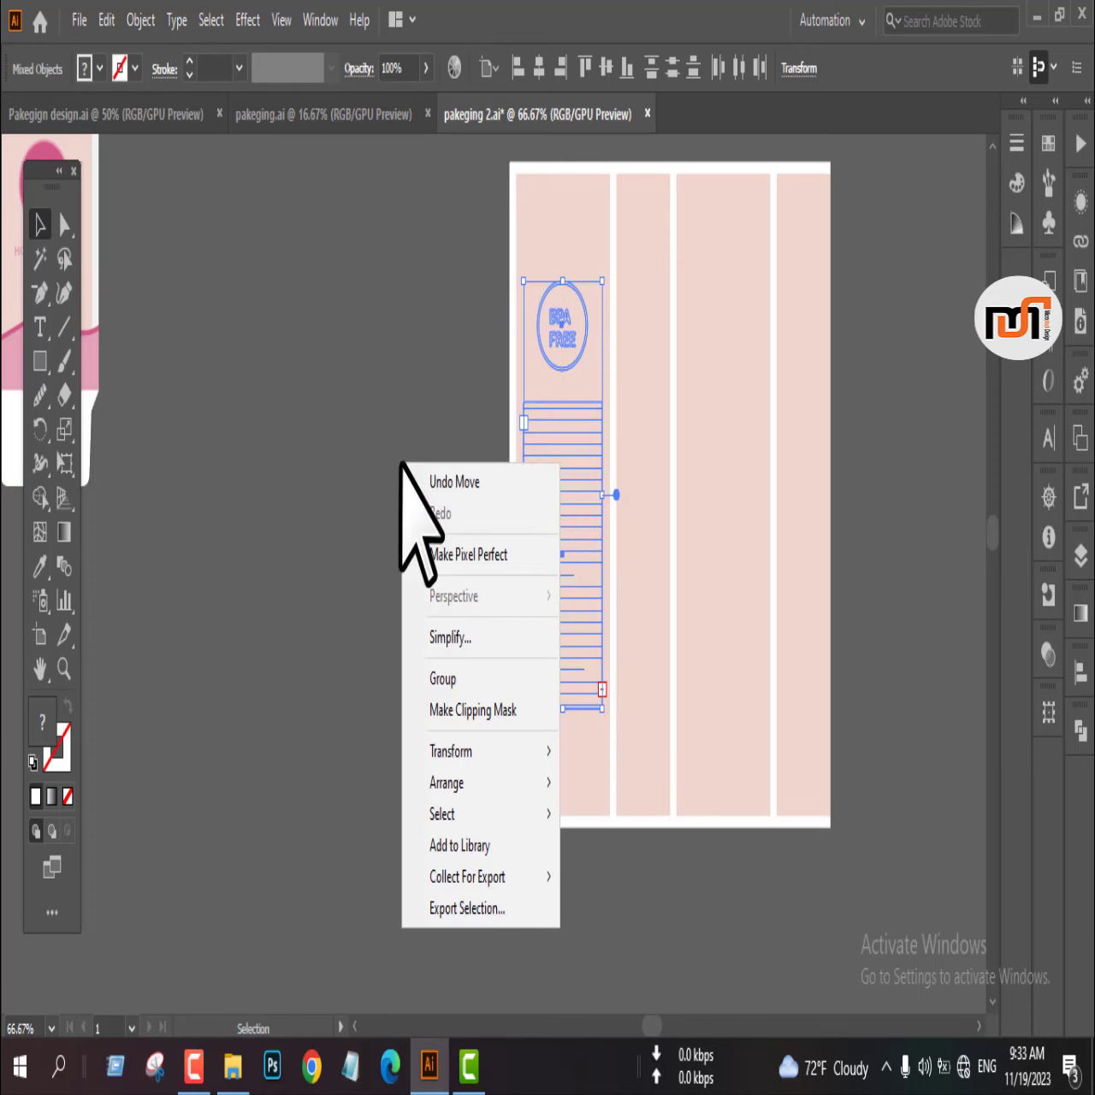
{"action": "left_click", "coordinate": [457, 782]}
{"action": "left_click", "coordinate": [619, 781]}
{"action": "left_click", "coordinate": [402, 510]}
- Copy the PURE PINT title and BPA FREE badge group from the lower dieline's last panel to the new panels
{"action": "scroll", "coordinate": [407, 522], "scroll_direction": "down", "scroll_amount": 1}
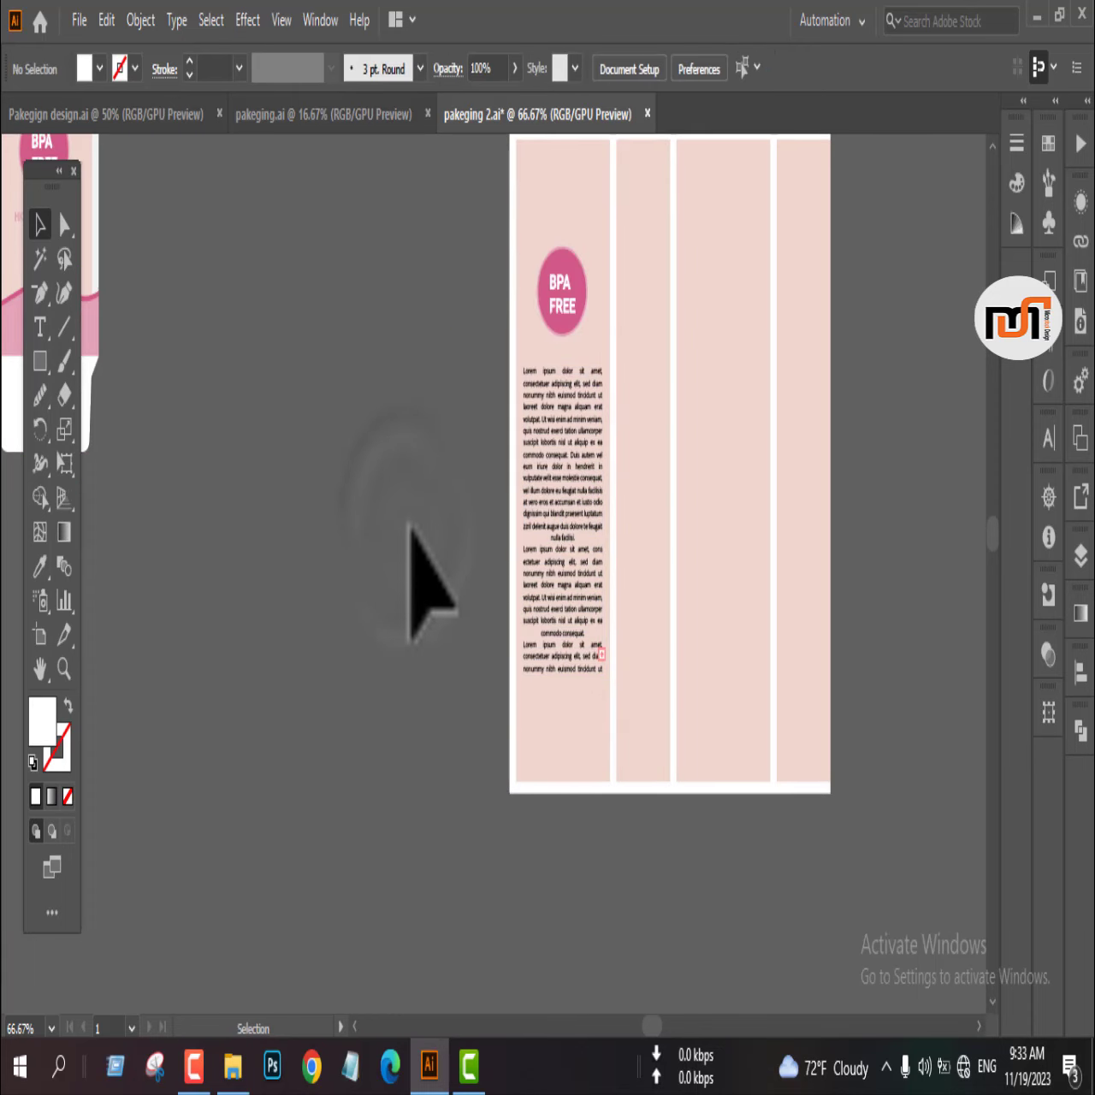
{"action": "scroll", "coordinate": [408, 521], "scroll_direction": "down", "scroll_amount": 2}
{"action": "scroll", "coordinate": [414, 517], "scroll_direction": "down", "scroll_amount": 4}
{"action": "scroll", "coordinate": [430, 708], "scroll_direction": "up", "scroll_amount": 1}
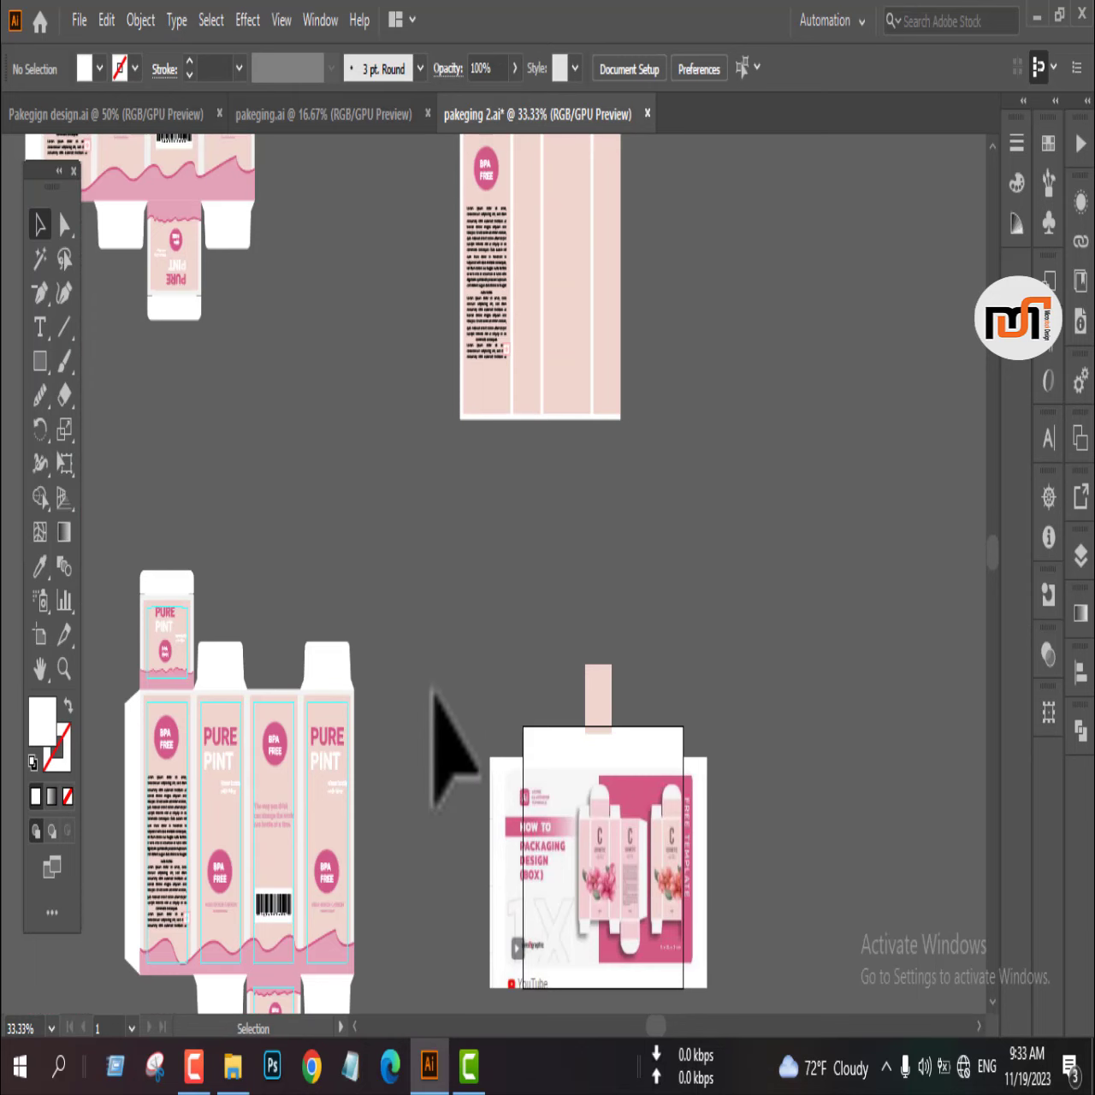
{"action": "scroll", "coordinate": [419, 693], "scroll_direction": "up", "scroll_amount": 2}
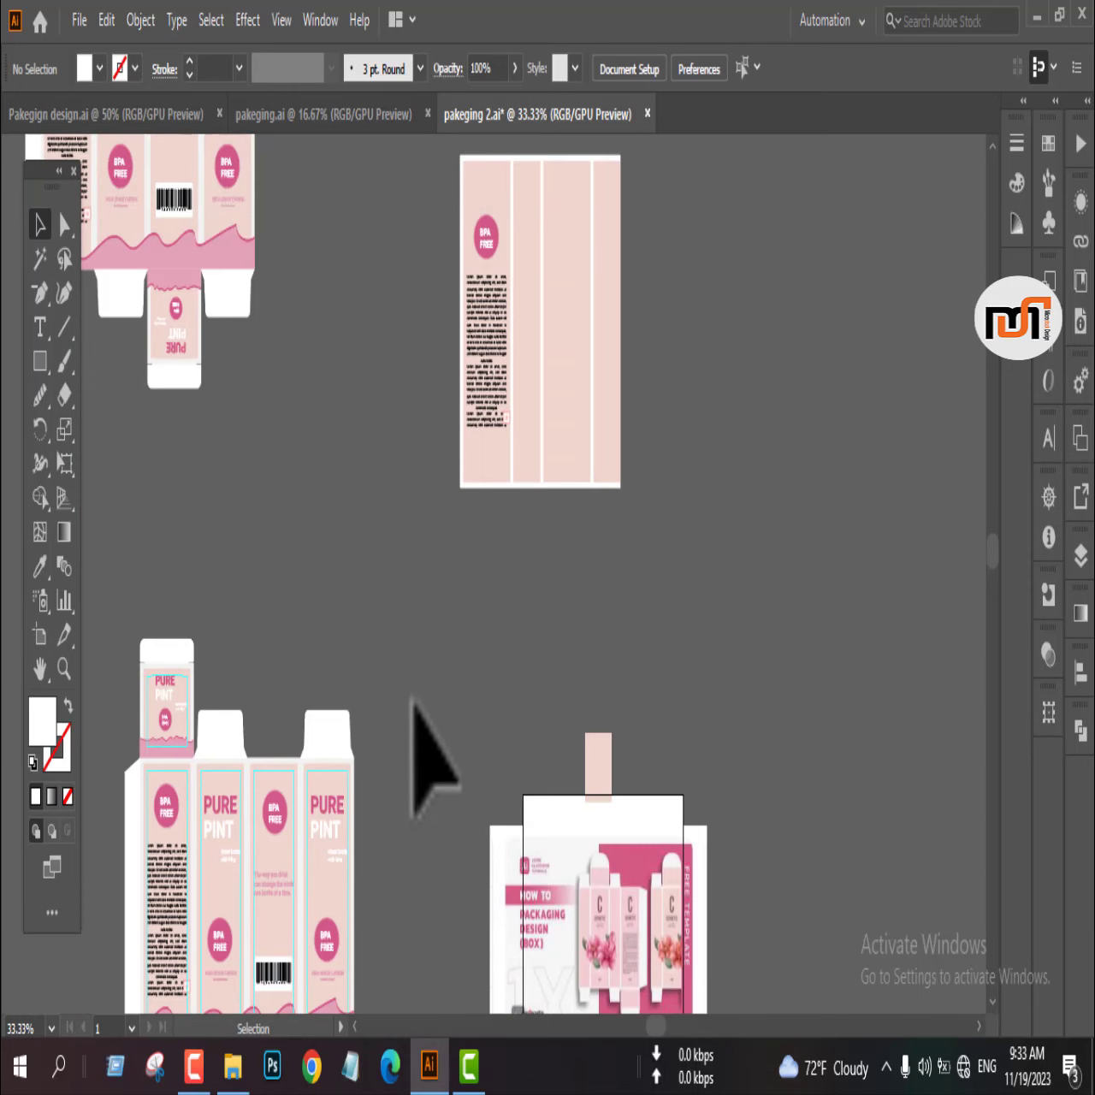
{"action": "left_click", "coordinate": [332, 799]}
{"action": "scroll", "coordinate": [334, 821], "scroll_direction": "down", "scroll_amount": 4}
{"action": "scroll", "coordinate": [331, 843], "scroll_direction": "up", "scroll_amount": 2}
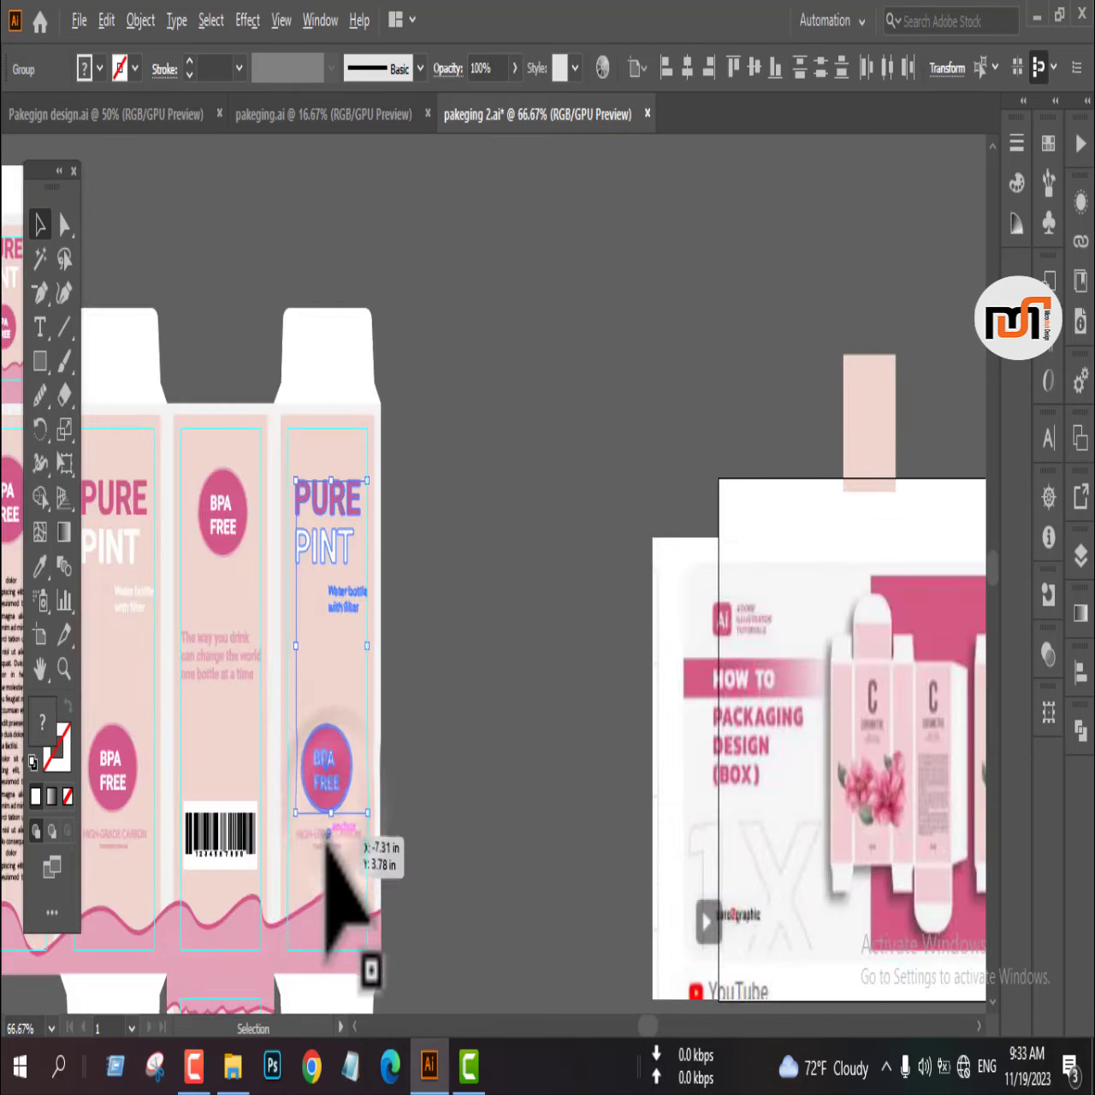
{"action": "scroll", "coordinate": [343, 813], "scroll_direction": "down", "scroll_amount": 2}
{"action": "scroll", "coordinate": [324, 864], "scroll_direction": "up", "scroll_amount": 5}
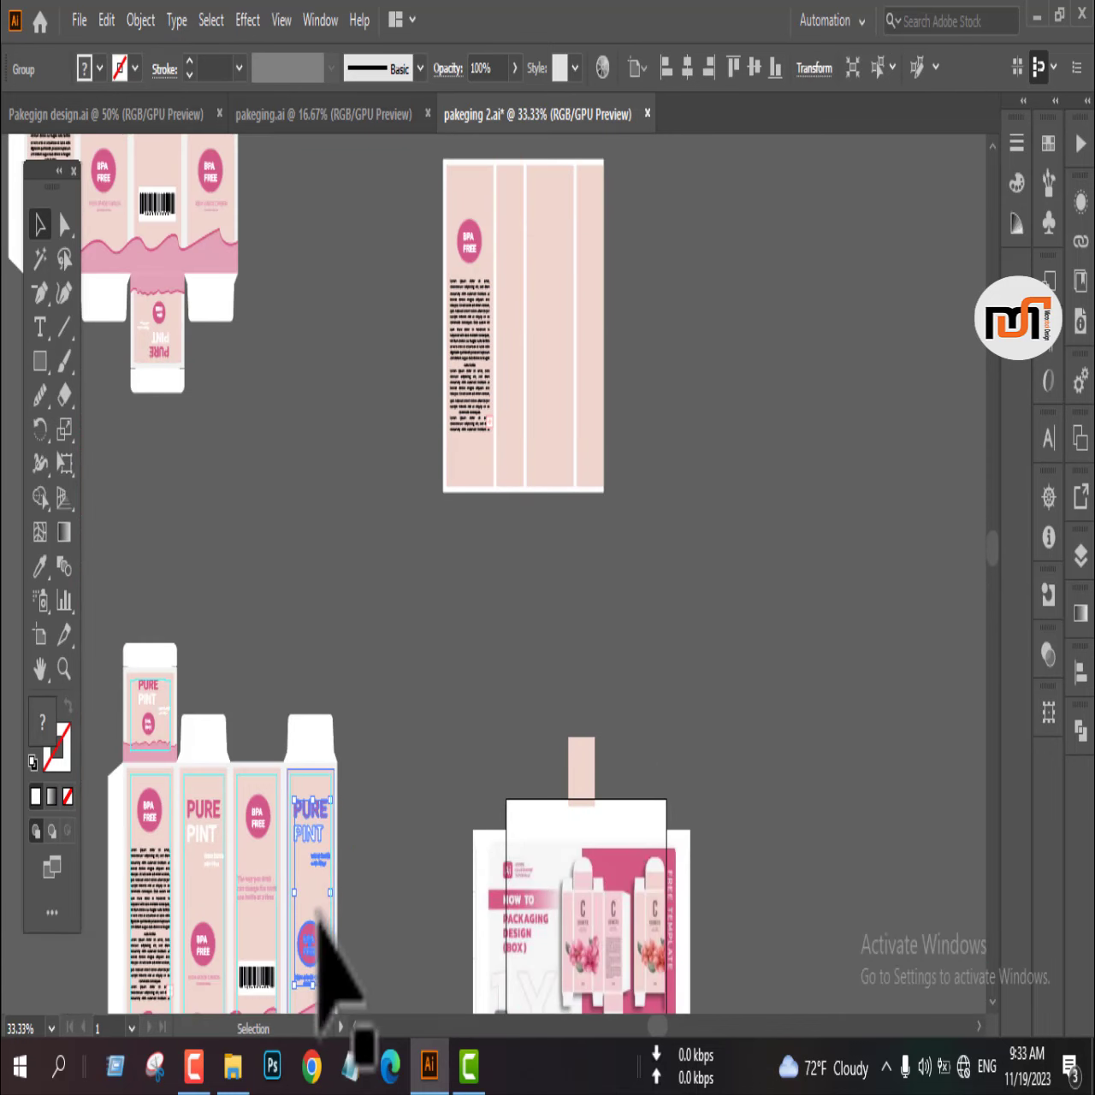
{"action": "left_click_drag", "start_coordinate": [313, 938], "coordinate": [635, 428]}
- Position the PURE PINT group on the second wide panel and bring it to the front
{"action": "scroll", "coordinate": [647, 284], "scroll_direction": "up", "scroll_amount": 3}
{"action": "scroll", "coordinate": [645, 342], "scroll_direction": "up", "scroll_amount": 6}
{"action": "scroll", "coordinate": [642, 461], "scroll_direction": "down", "scroll_amount": 1}
{"action": "left_click_drag", "start_coordinate": [607, 550], "coordinate": [457, 436]}
{"action": "right_click", "coordinate": [464, 399]}
{"action": "left_click", "coordinate": [676, 758]}
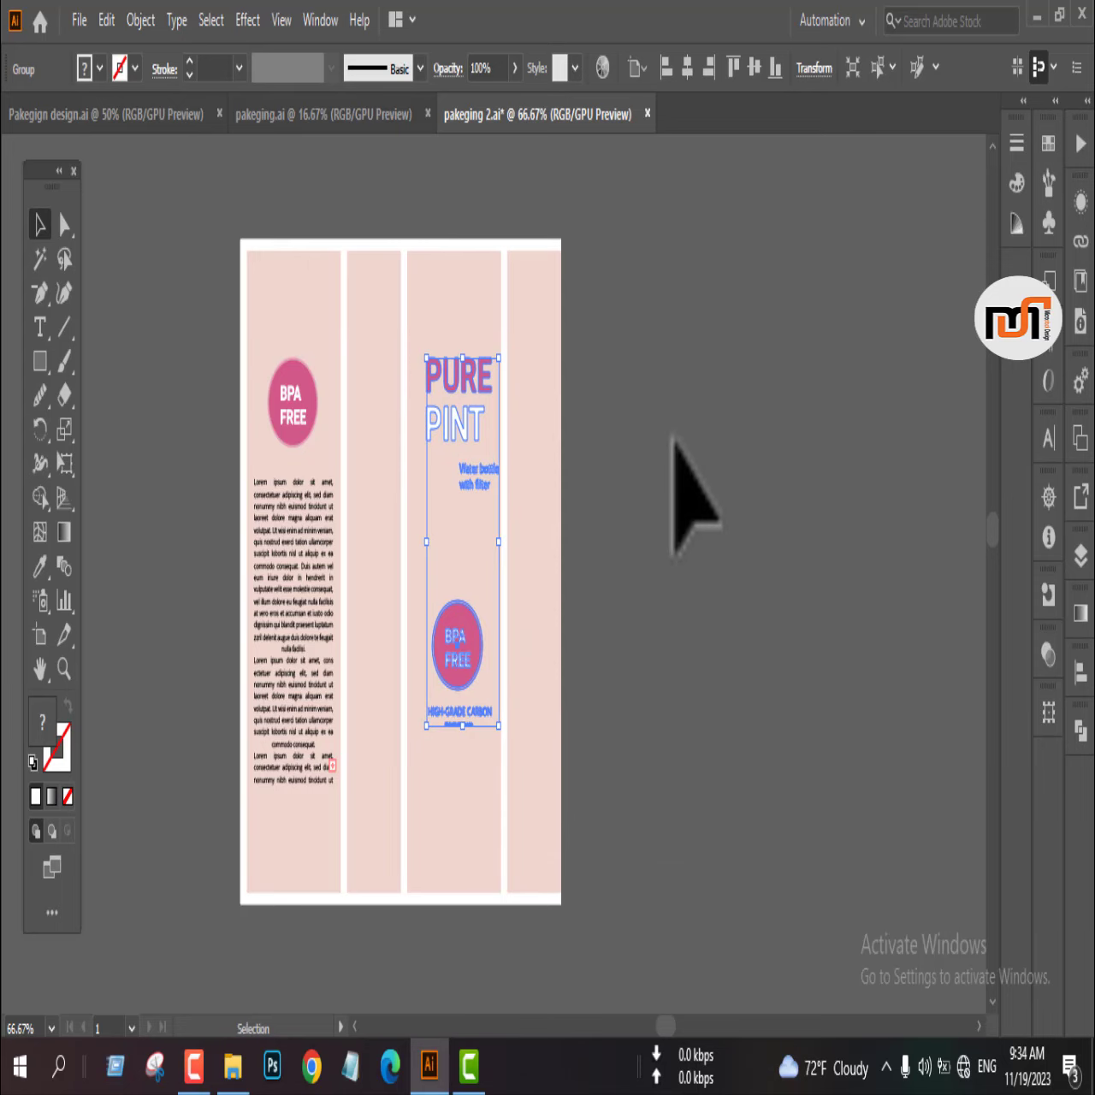
- Draw a closed shape with a jagged zigzag upper edge across the lower part of the second wide panel using the Pen tool
{"action": "left_click", "coordinate": [660, 463]}
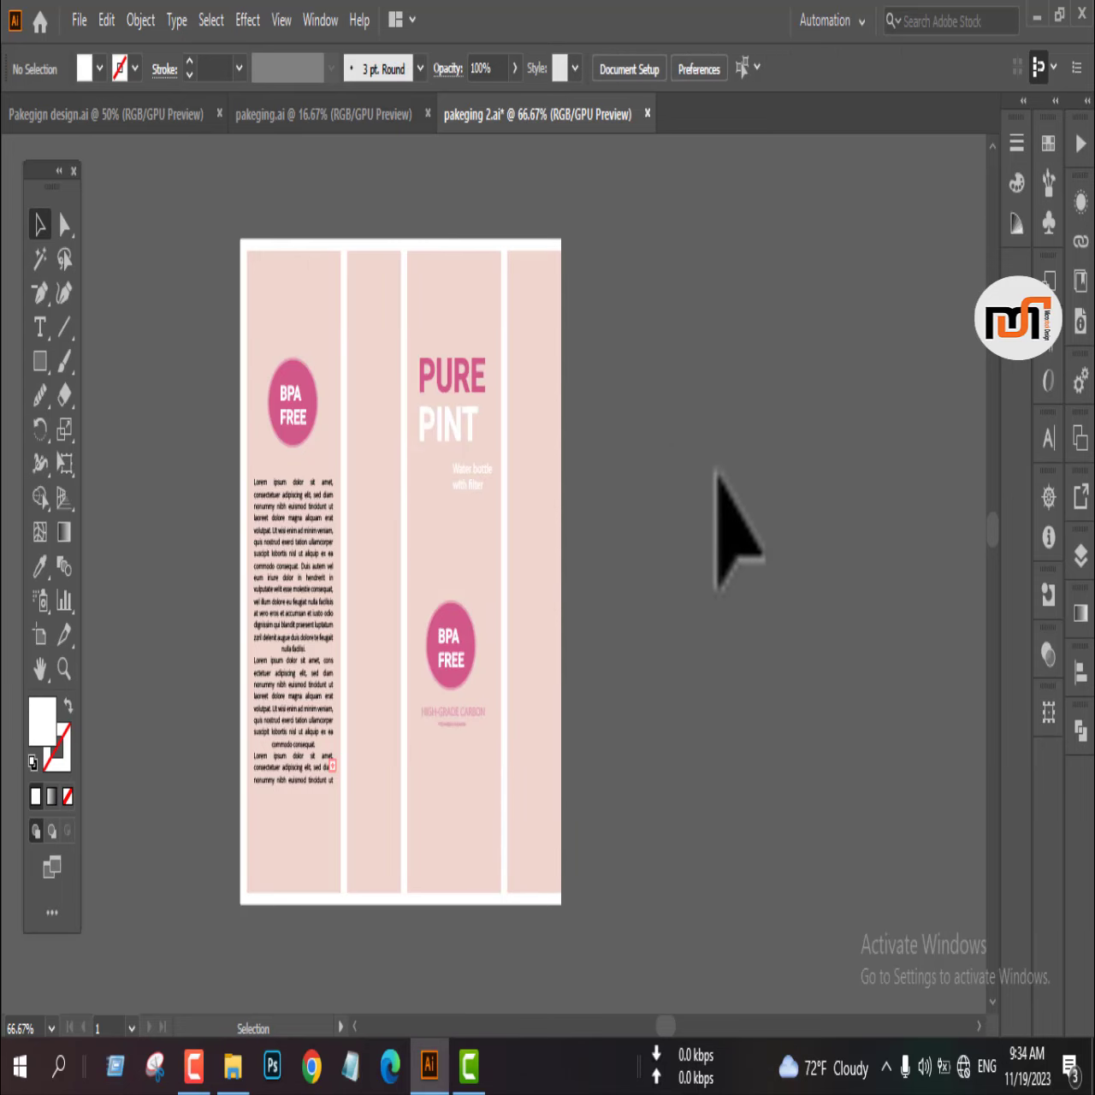
{"action": "scroll", "coordinate": [445, 800], "scroll_direction": "up", "scroll_amount": 2}
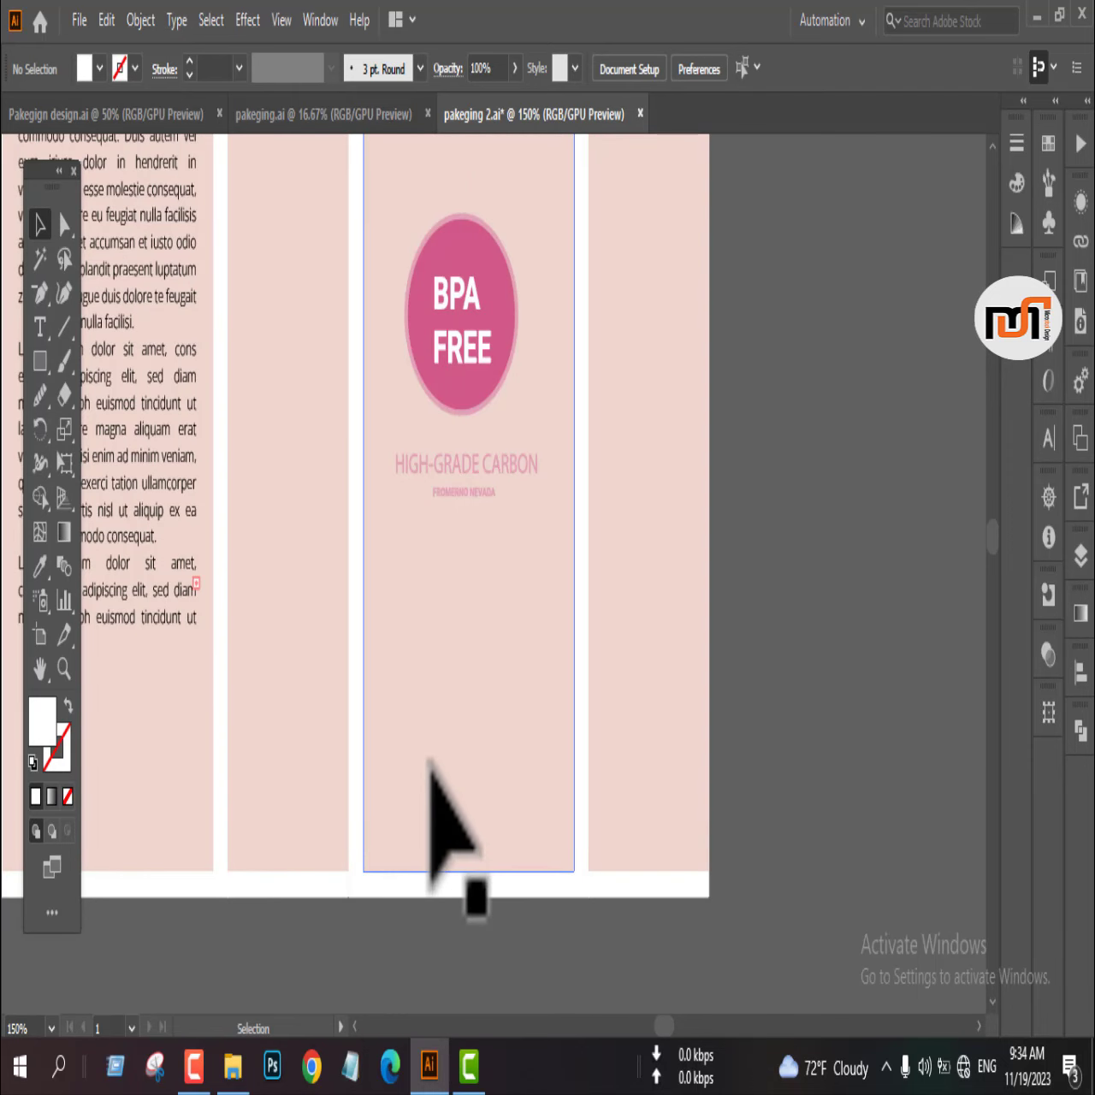
{"action": "key", "text": "p"}
{"action": "left_click", "coordinate": [358, 721]}
{"action": "left_click", "coordinate": [424, 629]}
{"action": "left_click", "coordinate": [458, 721]}
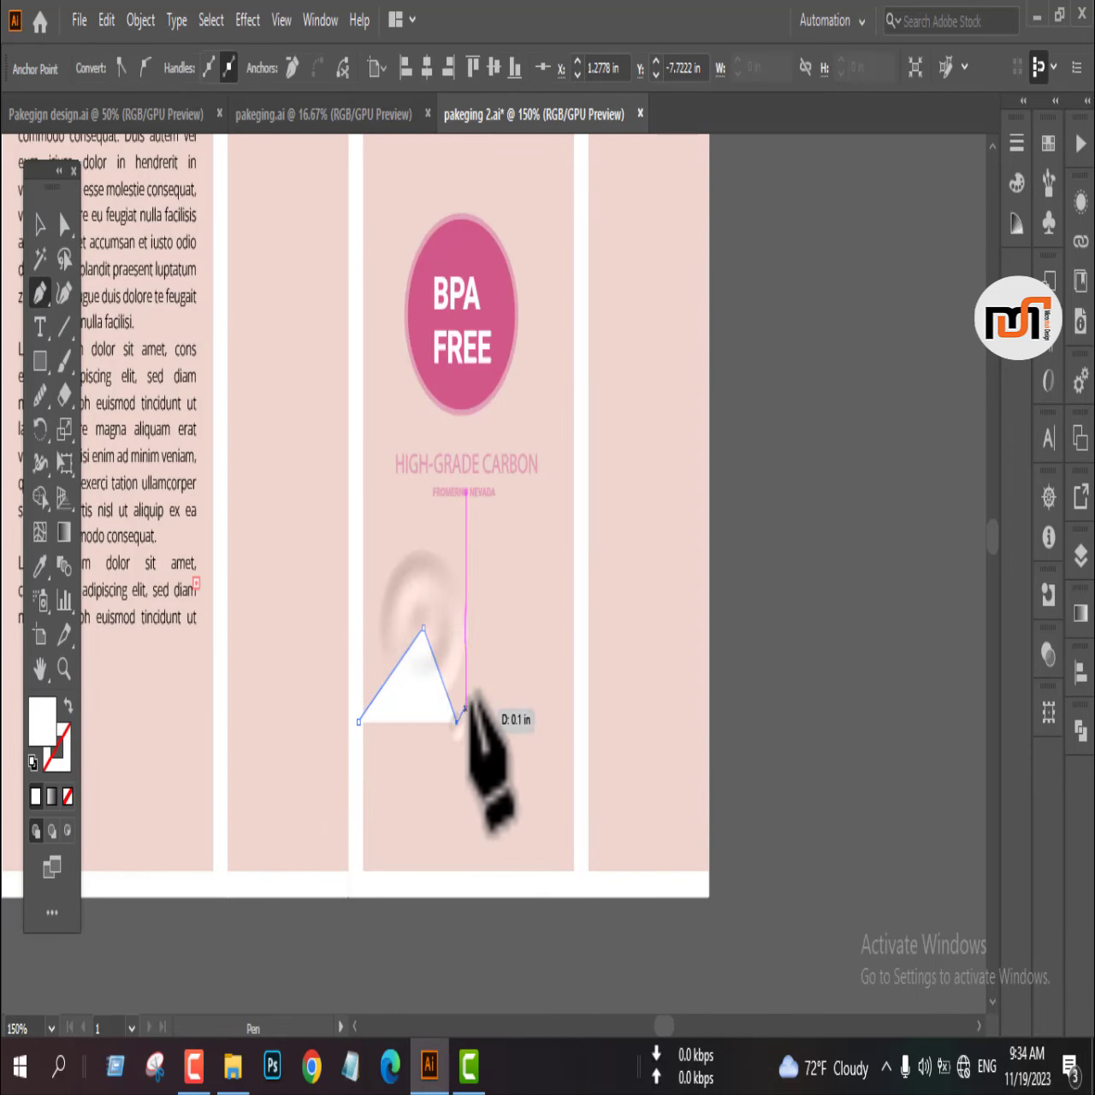
{"action": "left_click", "coordinate": [524, 575]}
{"action": "left_click", "coordinate": [552, 592]}
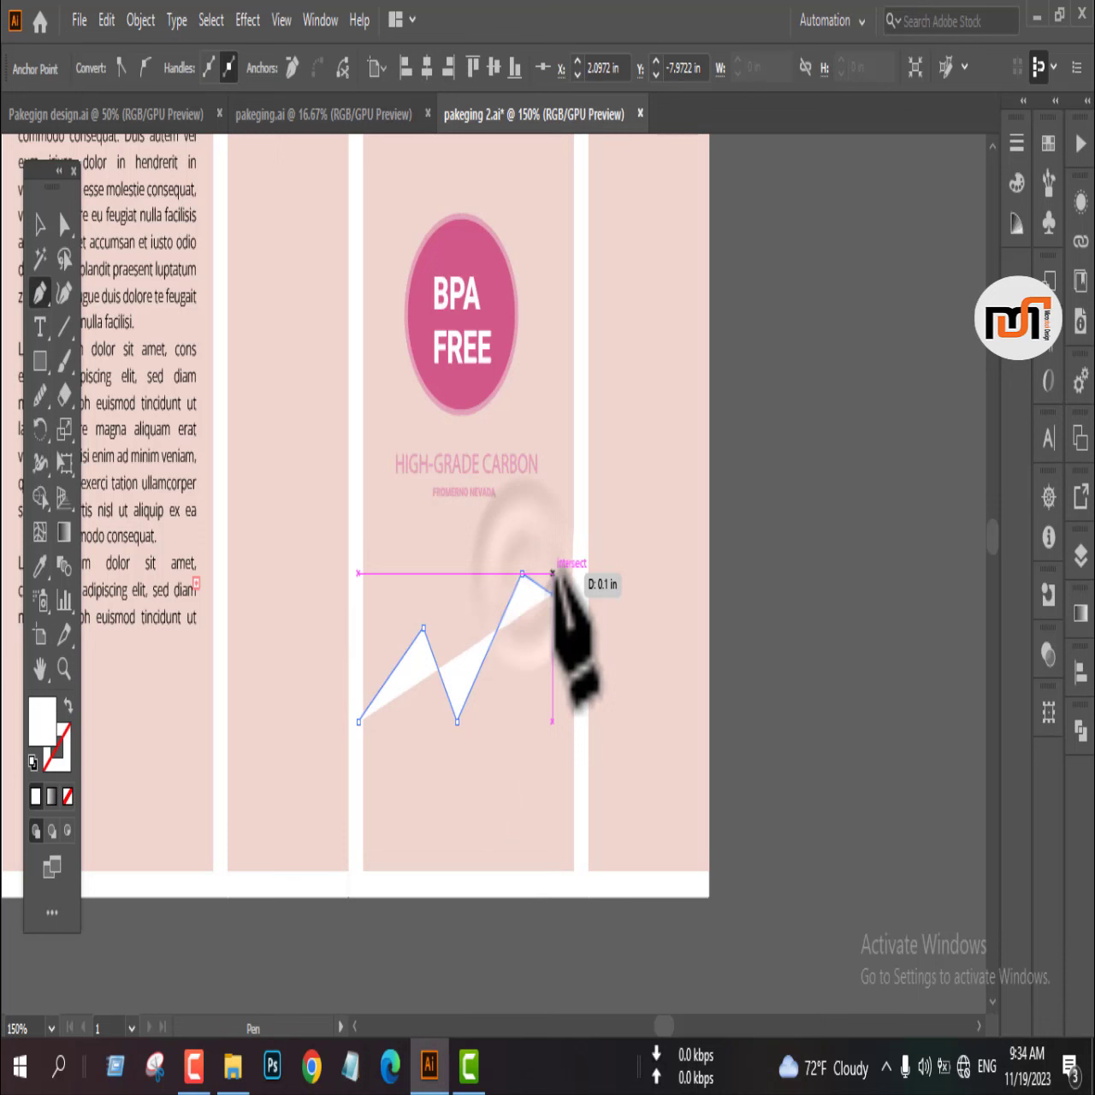
{"action": "left_click", "coordinate": [582, 524]}
{"action": "left_click", "coordinate": [588, 954]}
{"action": "left_click", "coordinate": [348, 988]}
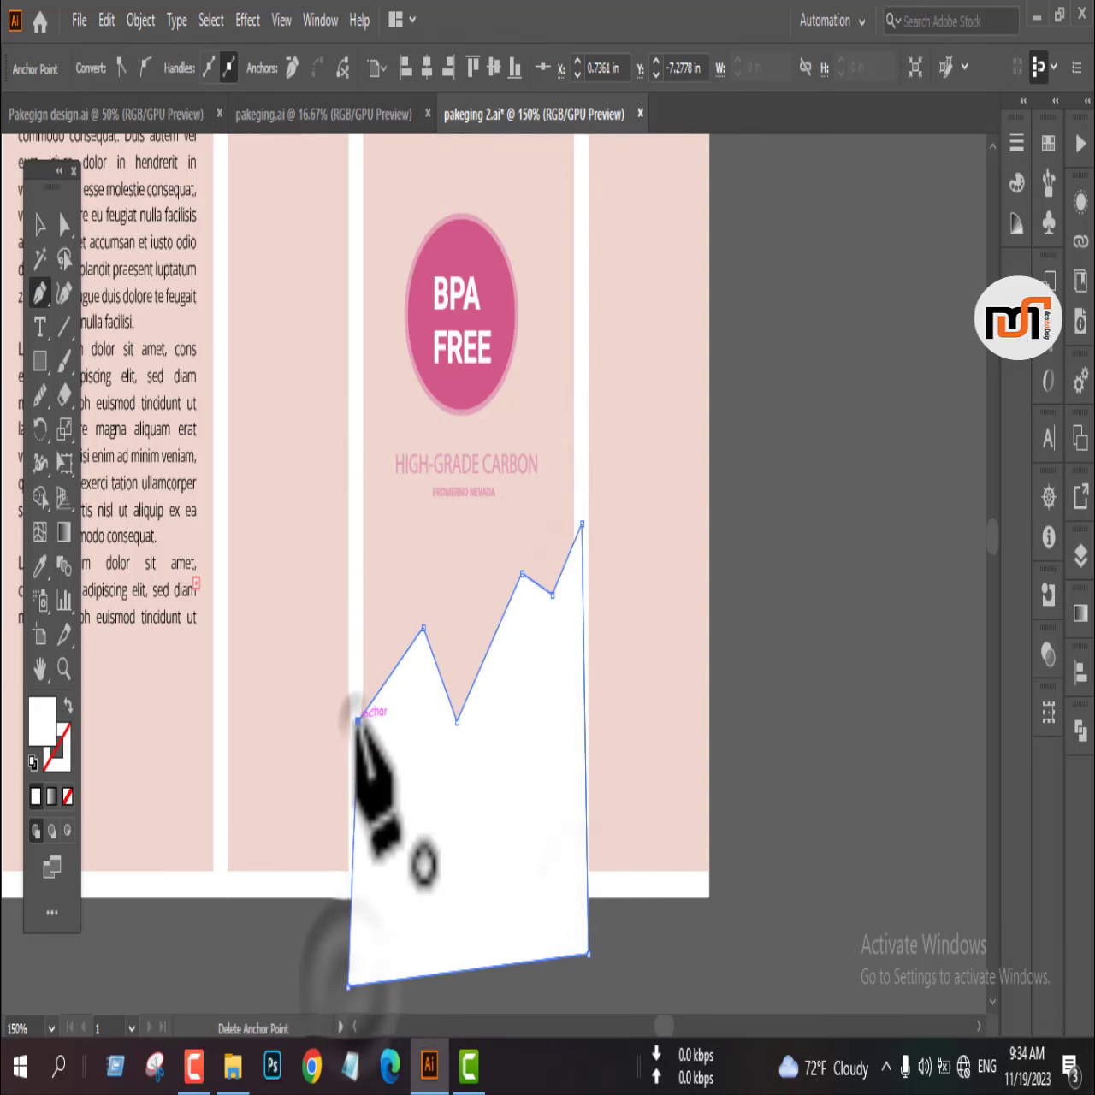
{"action": "key", "text": "v"}
- Fill the jagged shape with the light pink sampled from the existing dieline's wave band
{"action": "scroll", "coordinate": [519, 795], "scroll_direction": "down", "scroll_amount": 3}
{"action": "key", "text": "space"}
{"action": "left_click_drag", "start_coordinate": [330, 679], "coordinate": [611, 627]}
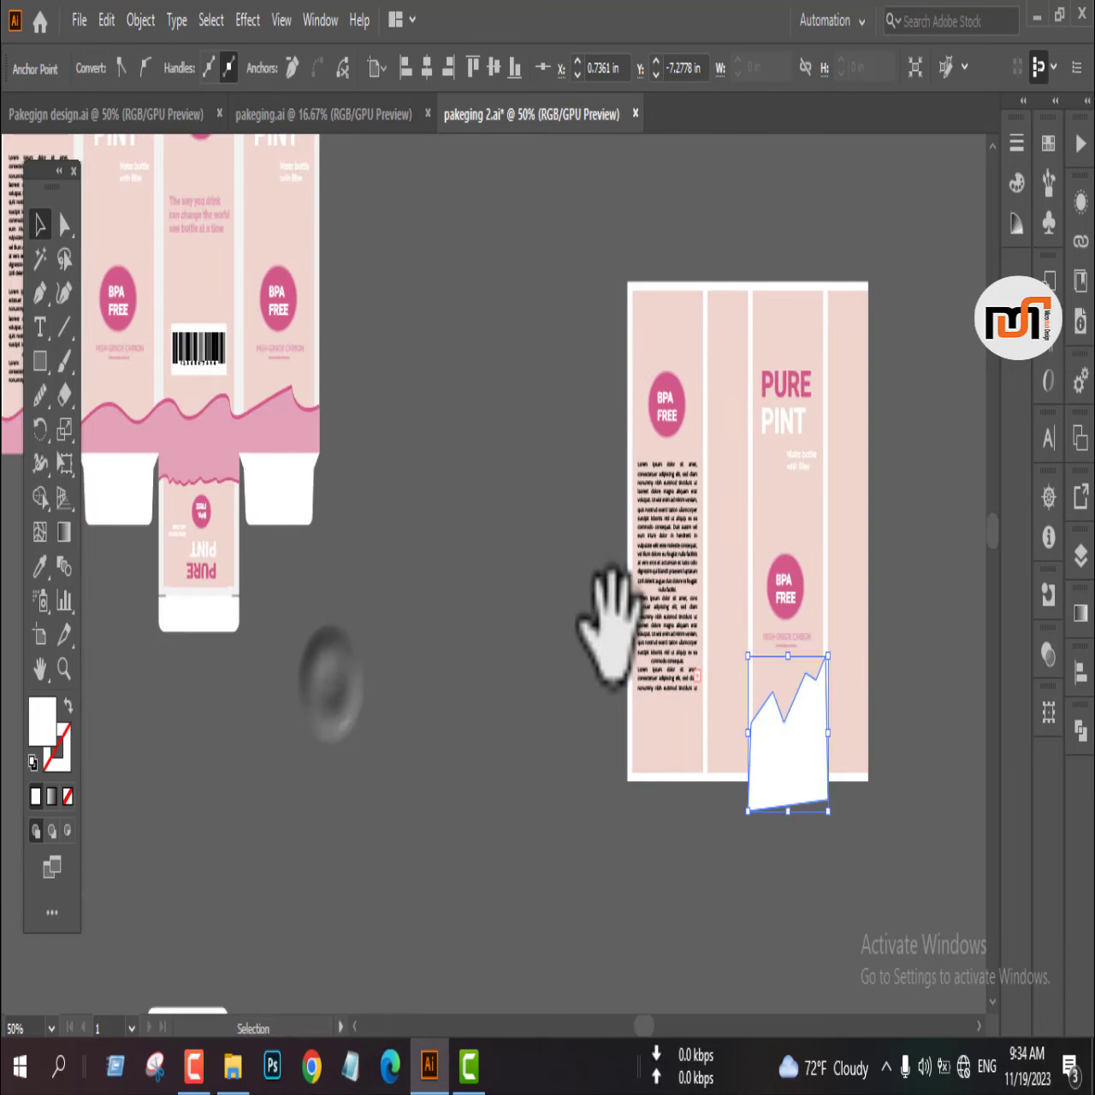
{"action": "key", "text": "i"}
{"action": "left_click", "coordinate": [290, 432]}
{"action": "key", "text": "v"}
{"action": "left_click", "coordinate": [495, 684]}
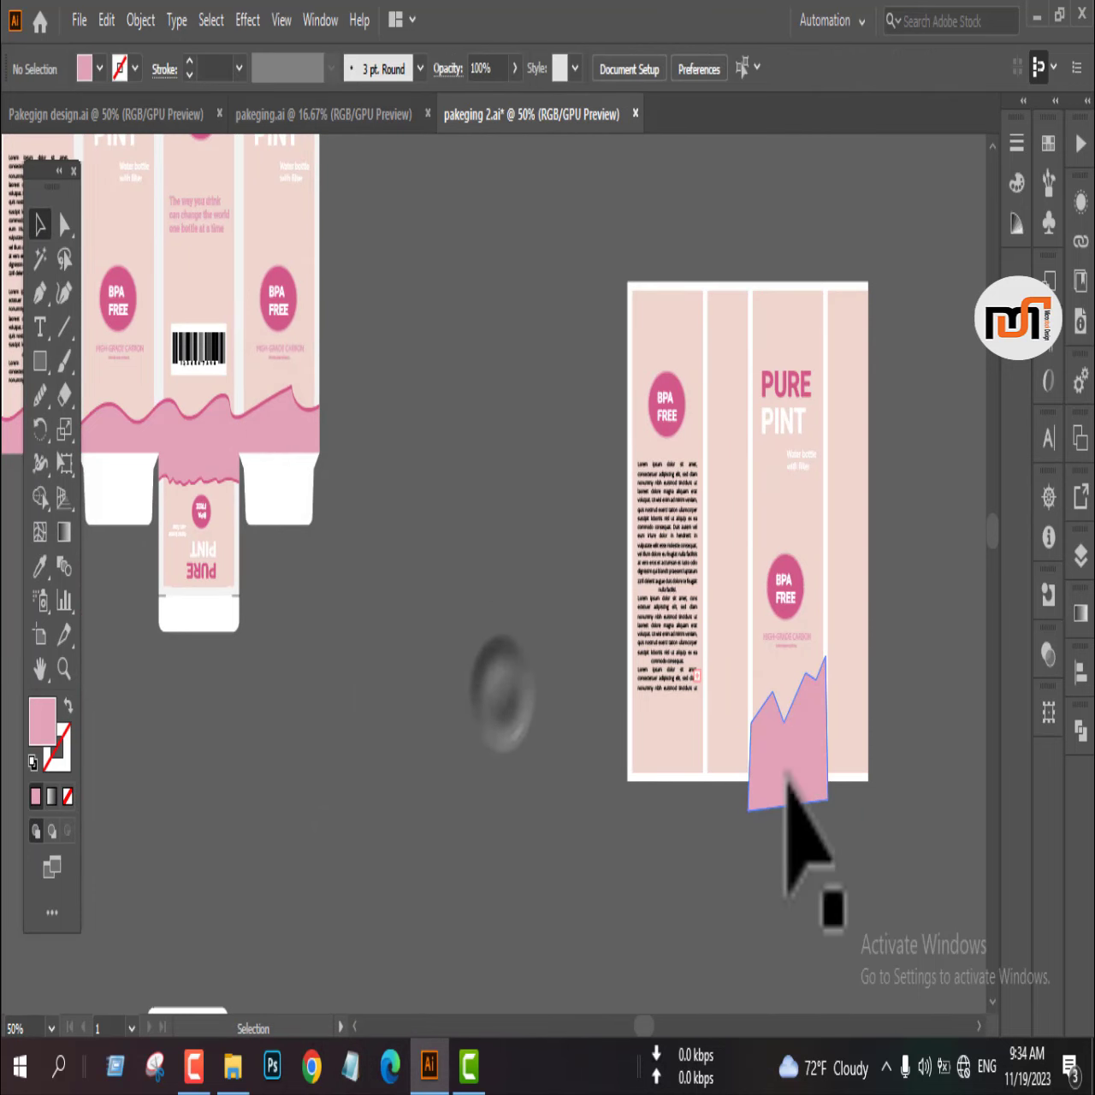
- Add a slightly offset duplicate of the jagged shape in the darker pink of the dieline's wave edge, leaving a dark border along the zigzag
{"action": "left_click", "coordinate": [786, 770]}
{"action": "key", "text": "i"}
{"action": "scroll", "coordinate": [257, 419], "scroll_direction": "up", "scroll_amount": 5}
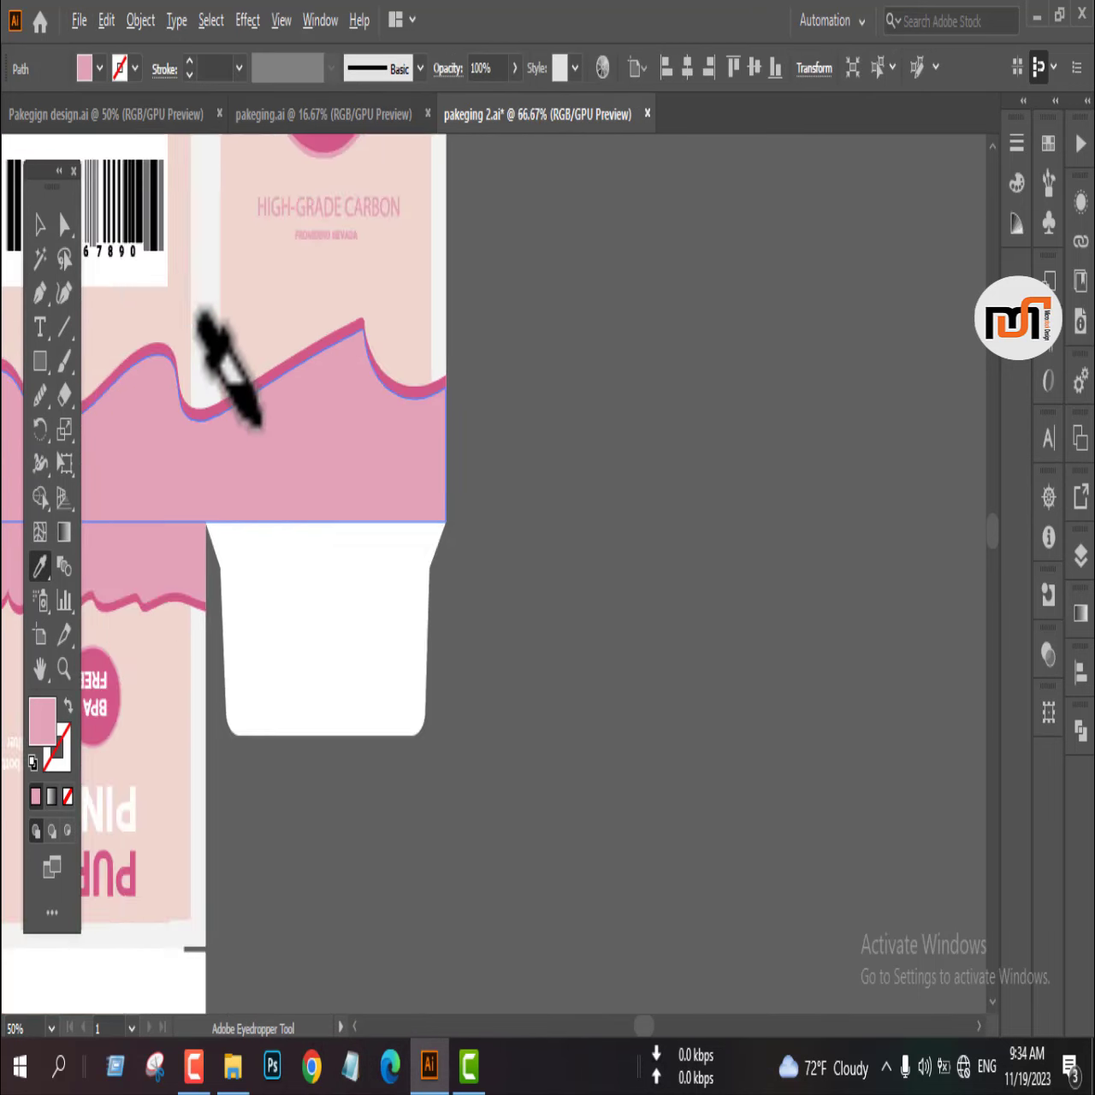
{"action": "left_click", "coordinate": [260, 349]}
{"action": "scroll", "coordinate": [179, 468], "scroll_direction": "down", "scroll_amount": 5}
{"action": "key", "text": "v"}
- Trim both jagged shapes to the second wide panel's outline with the Shape Builder, removing the parts outside the panel
{"action": "scroll", "coordinate": [774, 744], "scroll_direction": "up", "scroll_amount": 2}
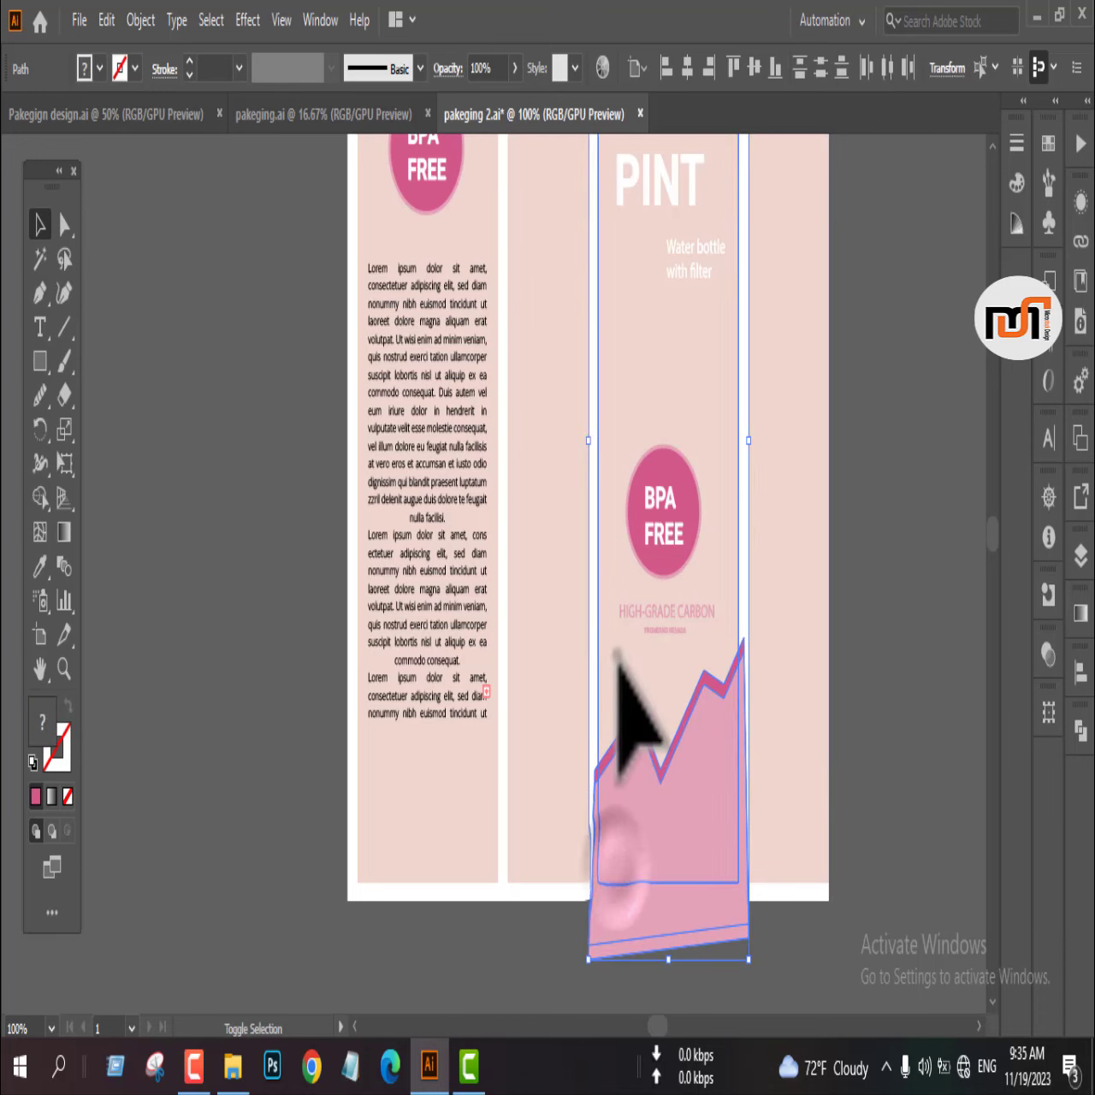
{"action": "left_click", "coordinate": [40, 497]}
{"action": "scroll", "coordinate": [645, 941], "scroll_direction": "up", "scroll_amount": 3}
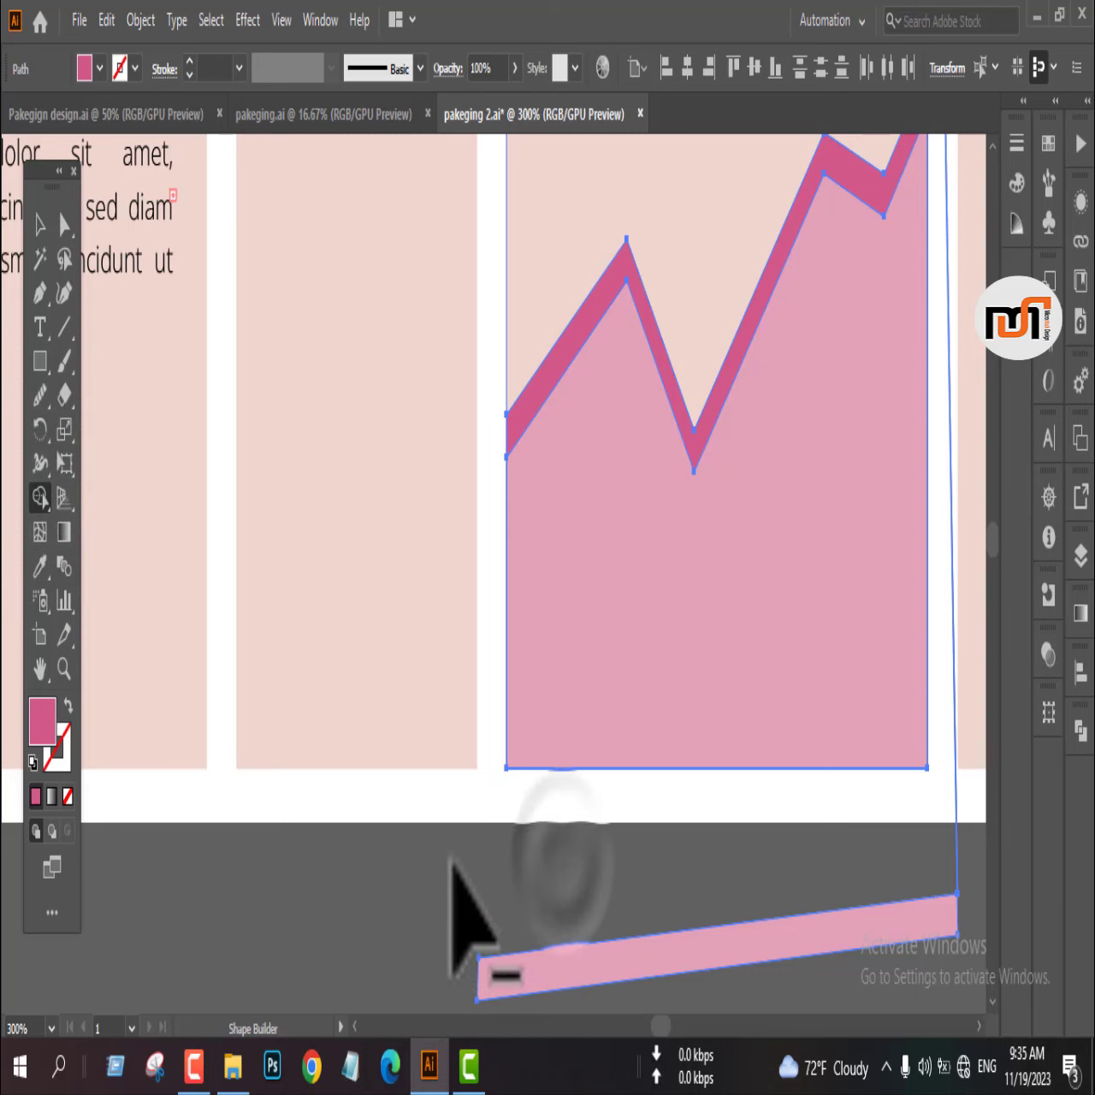
{"action": "scroll", "coordinate": [581, 941], "scroll_direction": "down", "scroll_amount": 2}
{"action": "scroll", "coordinate": [789, 368], "scroll_direction": "up", "scroll_amount": 8}
{"action": "left_click", "coordinate": [750, 374], "text": "alt"}
{"action": "scroll", "coordinate": [743, 373], "scroll_direction": "down", "scroll_amount": 10}
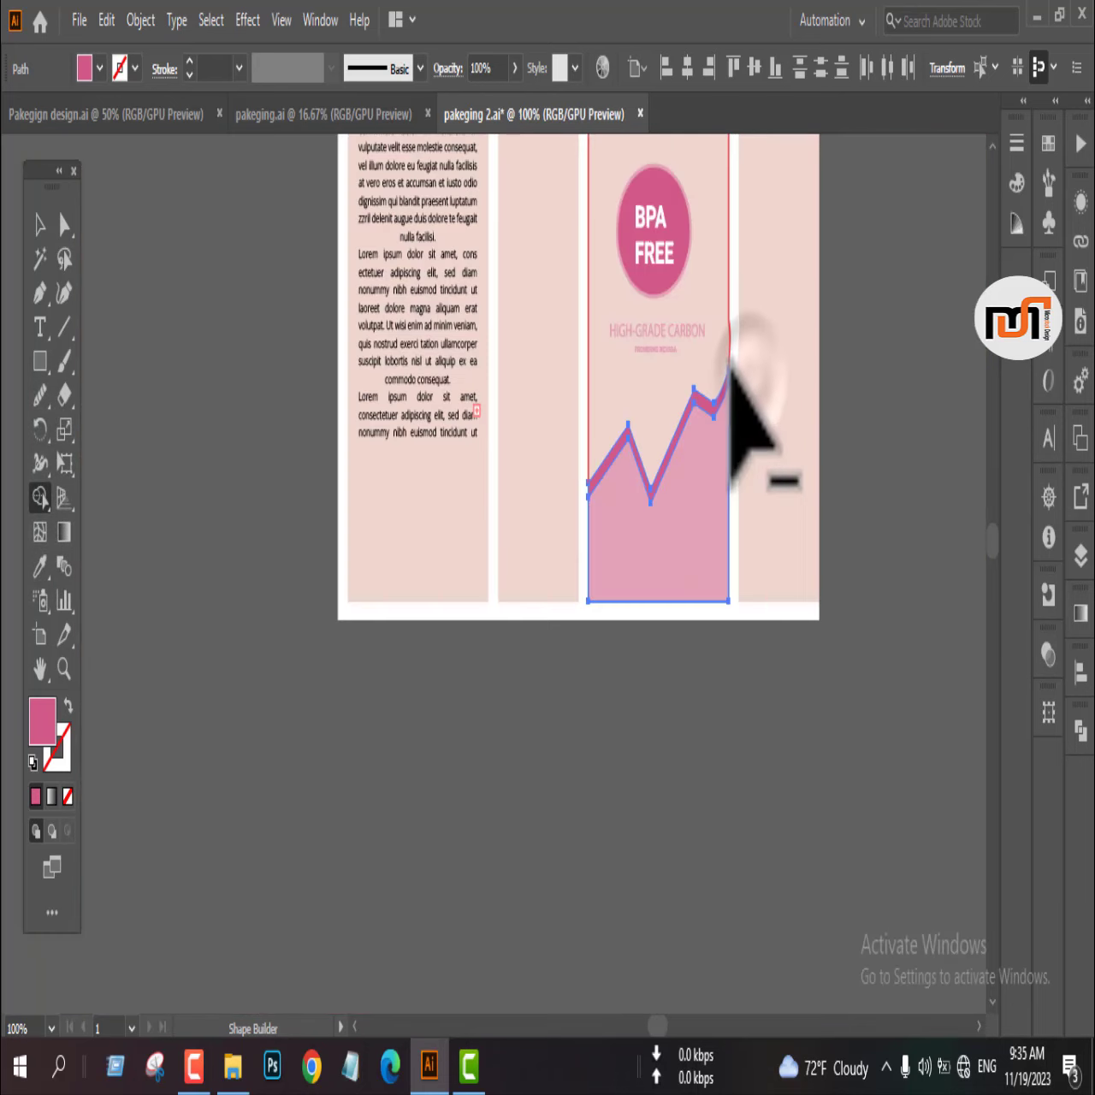
{"action": "key", "text": "v"}
{"action": "left_click", "coordinate": [574, 845]}
{"action": "scroll", "coordinate": [459, 869], "scroll_direction": "down", "scroll_amount": 1}
{"action": "scroll", "coordinate": [466, 871], "scroll_direction": "up", "scroll_amount": 5}
{"action": "scroll", "coordinate": [528, 867], "scroll_direction": "down", "scroll_amount": 1}
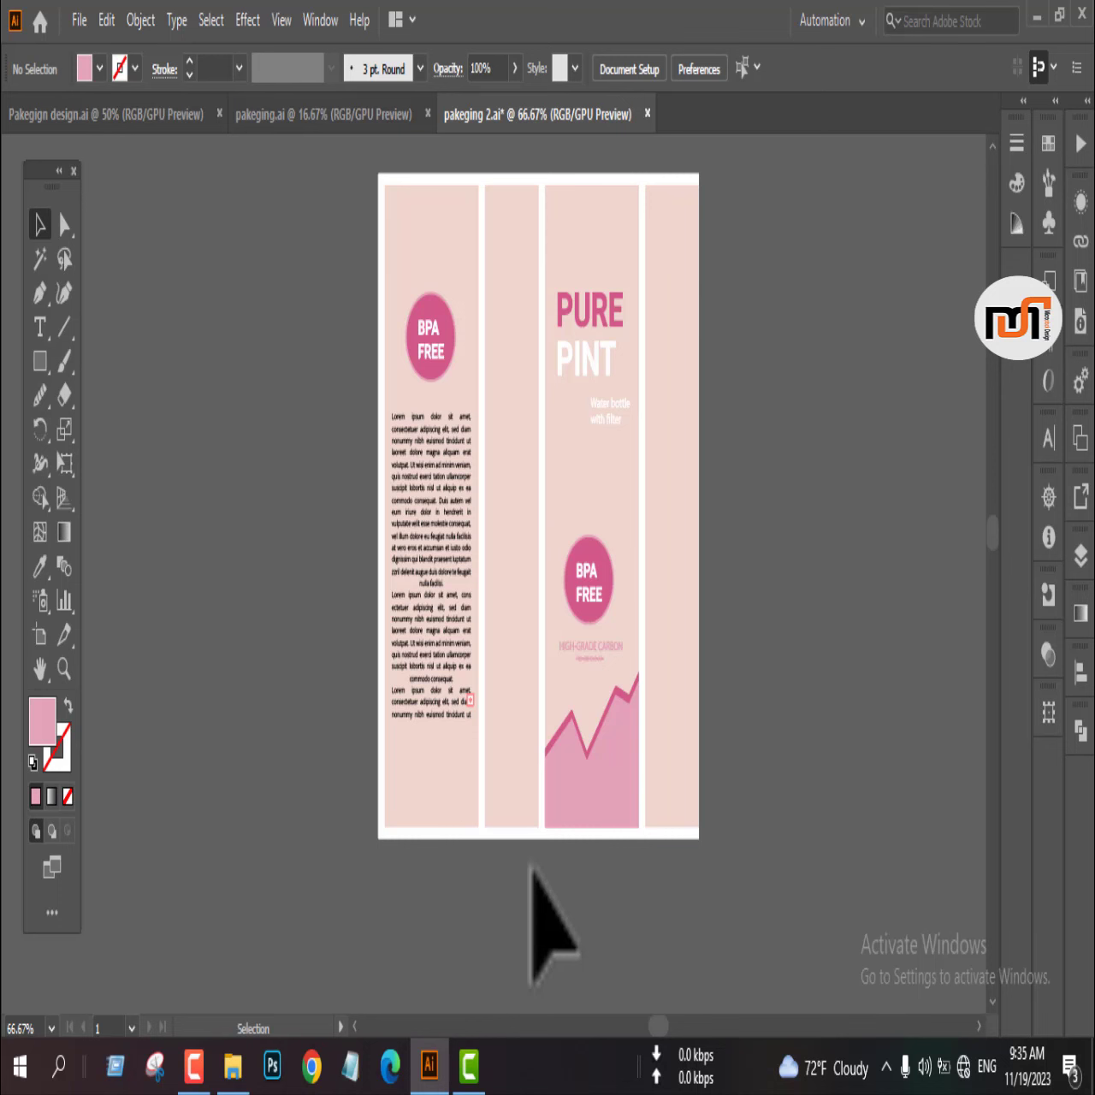
- Group the two jagged shapes and copy the group to the lower part of the first wide panel
{"action": "scroll", "coordinate": [513, 659], "scroll_direction": "up", "scroll_amount": 3}
{"action": "left_click", "coordinate": [521, 782]}
{"action": "scroll", "coordinate": [702, 777], "scroll_direction": "down", "scroll_amount": 2}
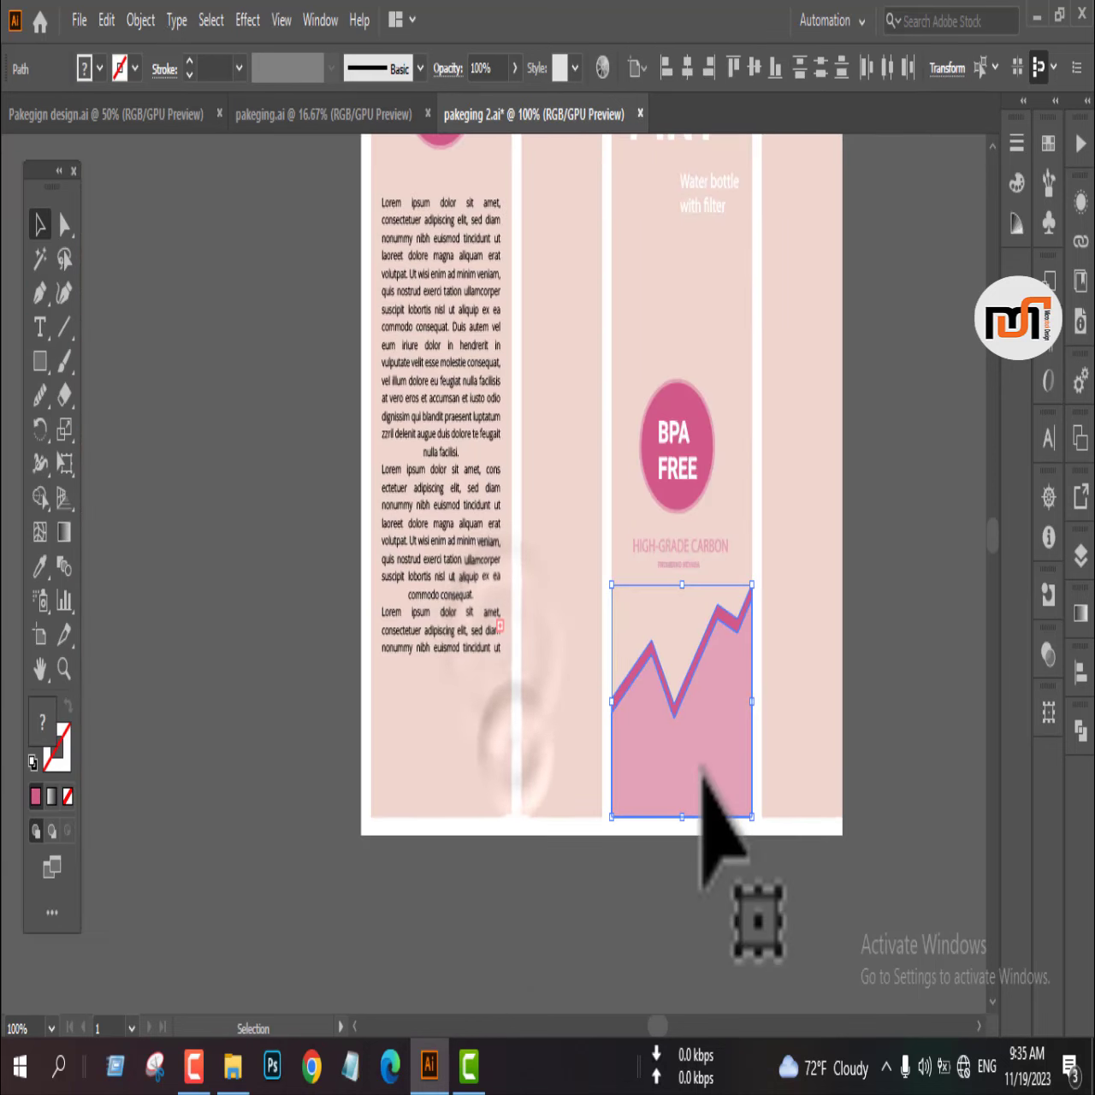
{"action": "left_click_drag", "start_coordinate": [697, 770], "coordinate": [462, 744]}
{"action": "scroll", "coordinate": [479, 787], "scroll_direction": "up", "scroll_amount": 3}
{"action": "scroll", "coordinate": [462, 744], "scroll_direction": "down", "scroll_amount": 3}
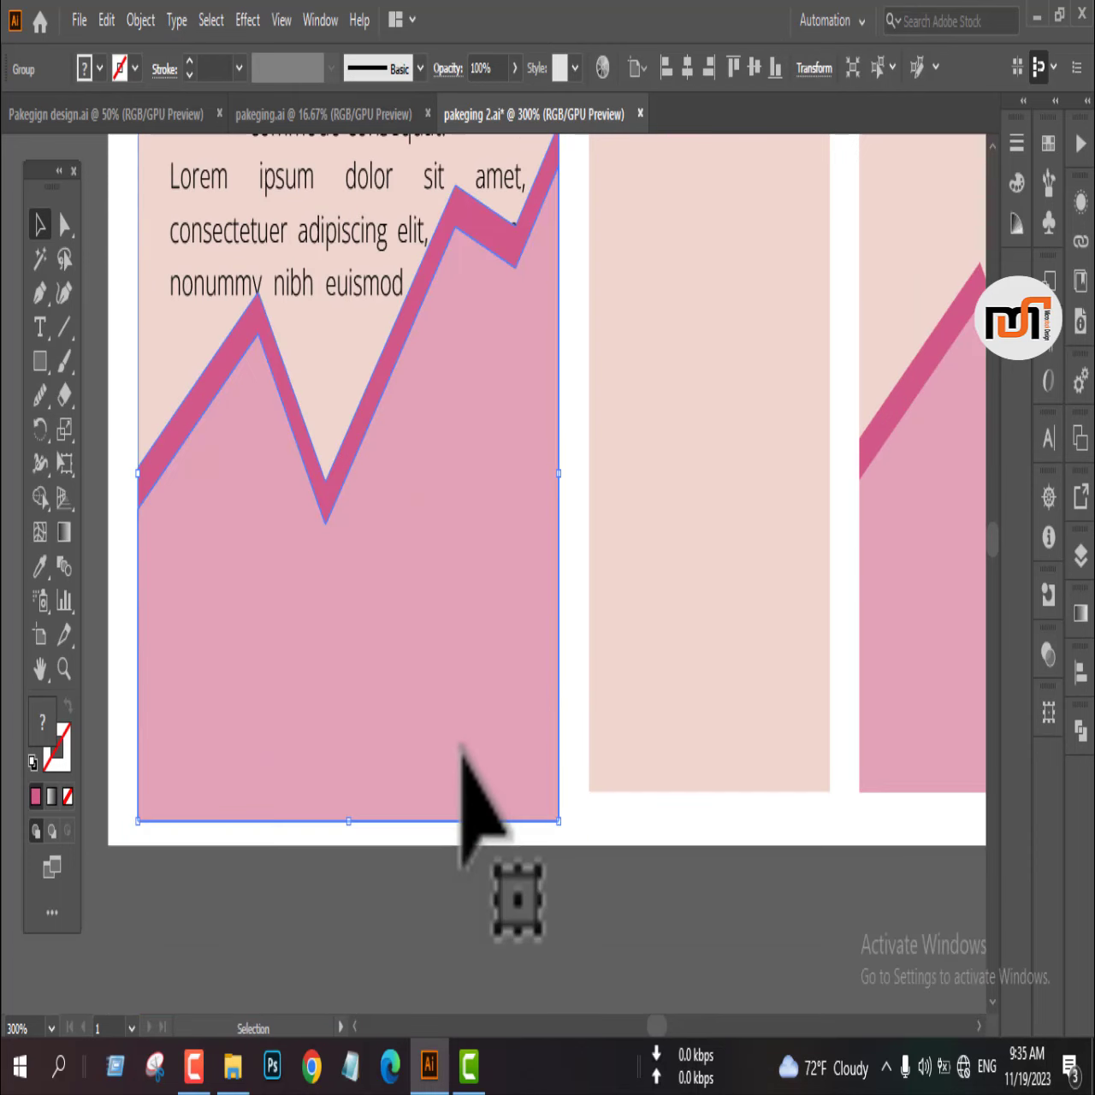
- Align the copied jagged graphic with the first wide panel's bottom edge and reduce its height to clear the body text
{"action": "left_click_drag", "start_coordinate": [359, 834], "coordinate": [351, 796]}
{"action": "scroll", "coordinate": [356, 791], "scroll_direction": "up", "scroll_amount": 3}
{"action": "scroll", "coordinate": [494, 898], "scroll_direction": "down", "scroll_amount": 3}
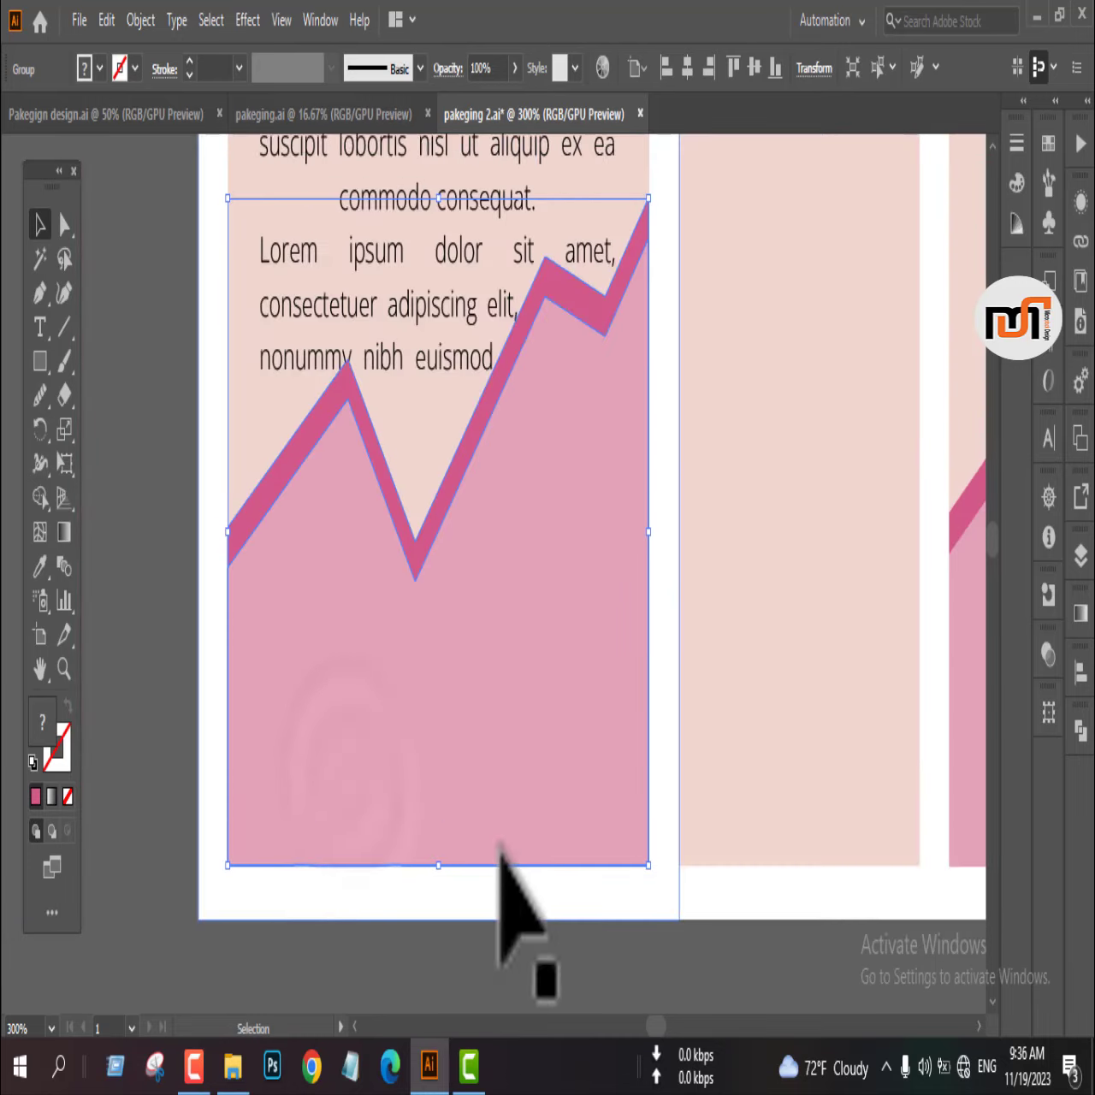
{"action": "scroll", "coordinate": [479, 598], "scroll_direction": "up", "scroll_amount": 2}
{"action": "left_click_drag", "start_coordinate": [439, 337], "coordinate": [441, 529]}
{"action": "scroll", "coordinate": [441, 554], "scroll_direction": "down", "scroll_amount": 6}
{"action": "left_click", "coordinate": [527, 762]}
{"action": "scroll", "coordinate": [573, 737], "scroll_direction": "up", "scroll_amount": 1}
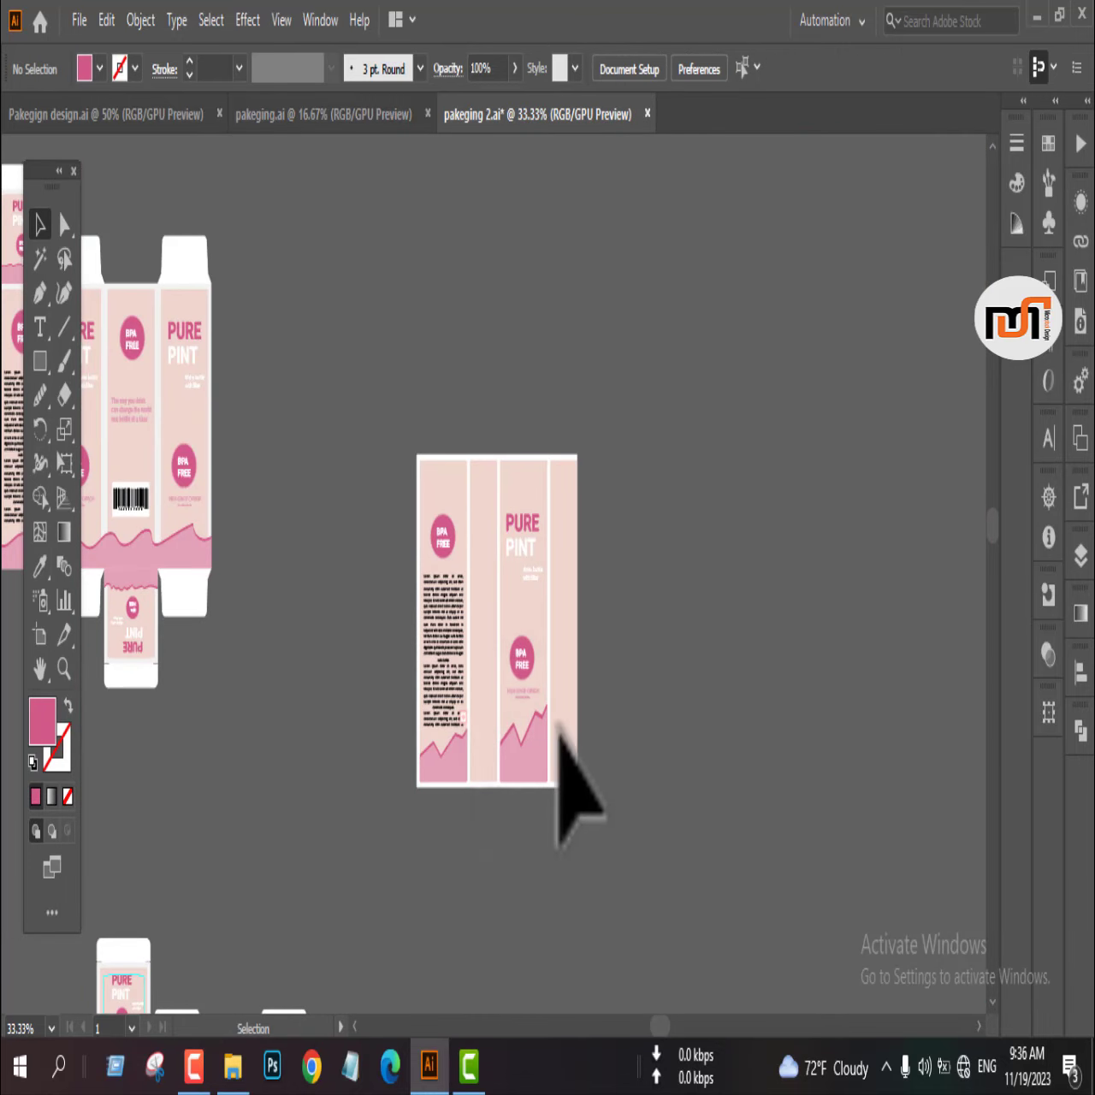
- Copy the first wide panel's jagged graphic to above the new panels and rotate it 180 degrees
{"action": "left_click_drag", "start_coordinate": [438, 766], "coordinate": [493, 417]}
{"action": "scroll", "coordinate": [497, 407], "scroll_direction": "up", "scroll_amount": 3}
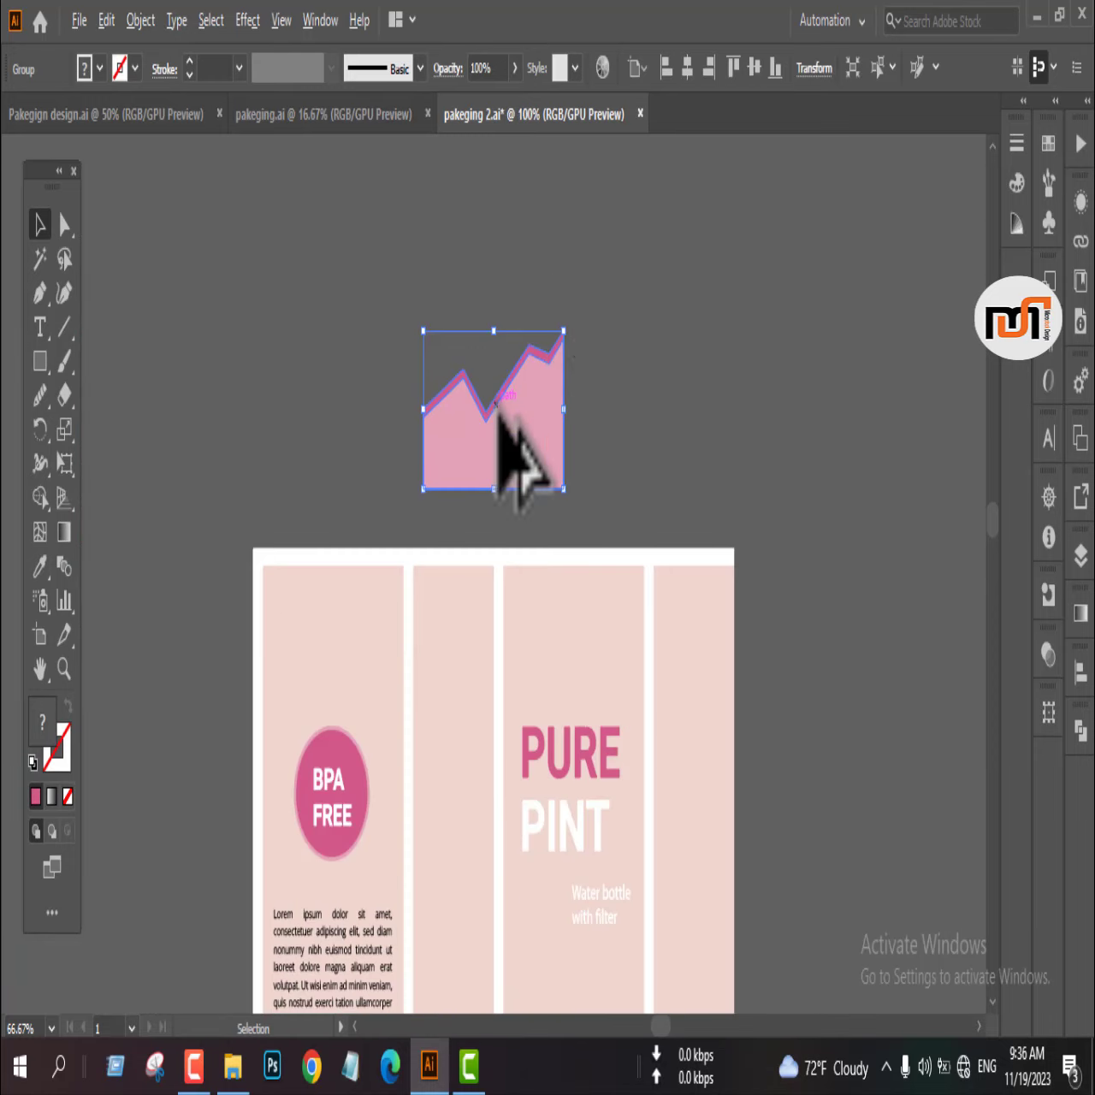
{"action": "left_click_drag", "start_coordinate": [571, 325], "coordinate": [415, 453]}
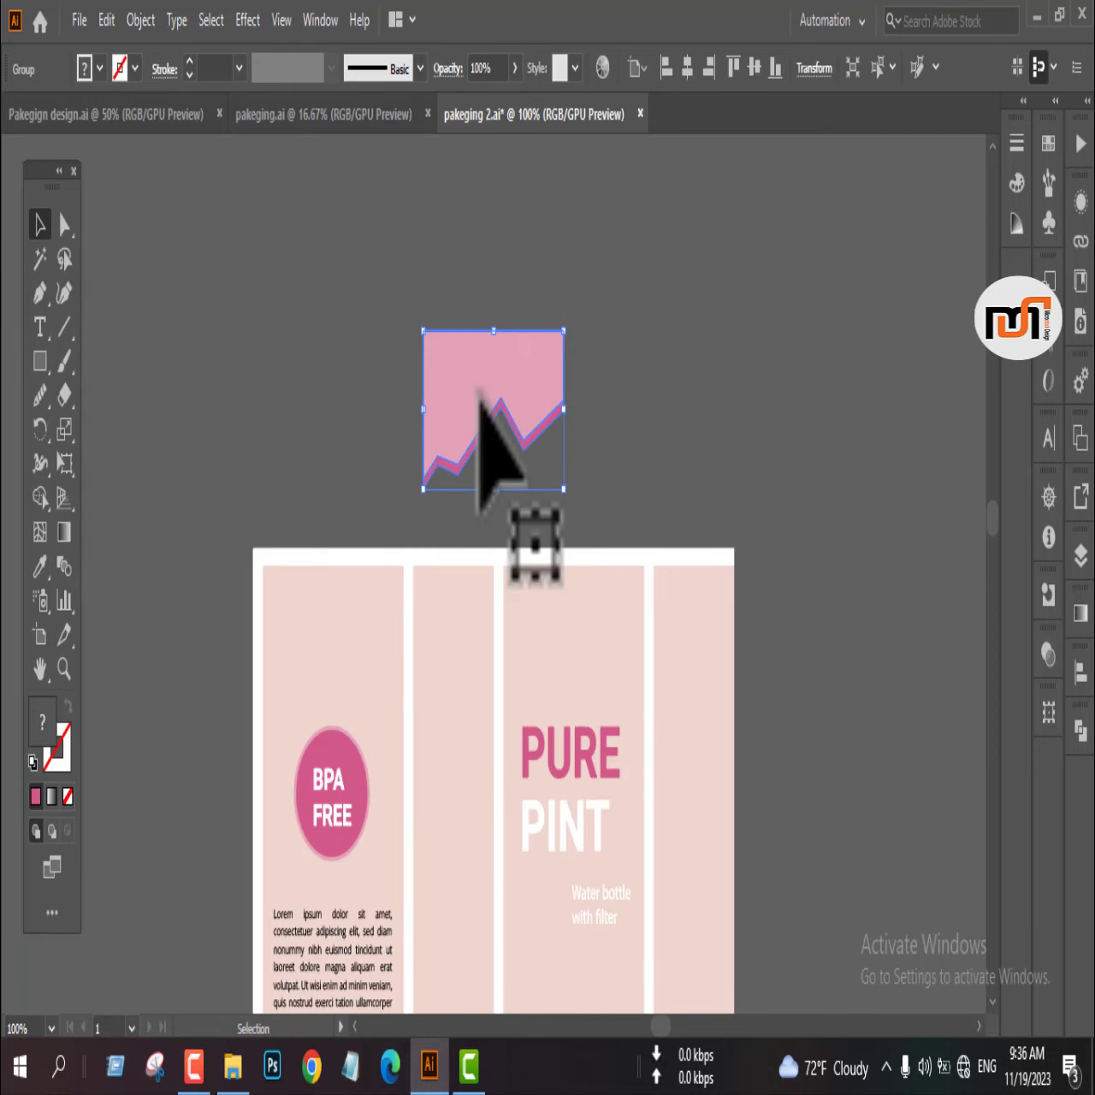
- Scale the rotated jagged graphic to the first narrow panel's width and position it at the panel's top edge
{"action": "left_click_drag", "start_coordinate": [564, 410], "coordinate": [468, 579]}
{"action": "scroll", "coordinate": [468, 579], "scroll_direction": "up", "scroll_amount": 4}
{"action": "left_click_drag", "start_coordinate": [599, 725], "coordinate": [573, 719]}
{"action": "scroll", "coordinate": [419, 526], "scroll_direction": "up", "scroll_amount": 4}
{"action": "left_click_drag", "start_coordinate": [419, 526], "coordinate": [413, 513]}
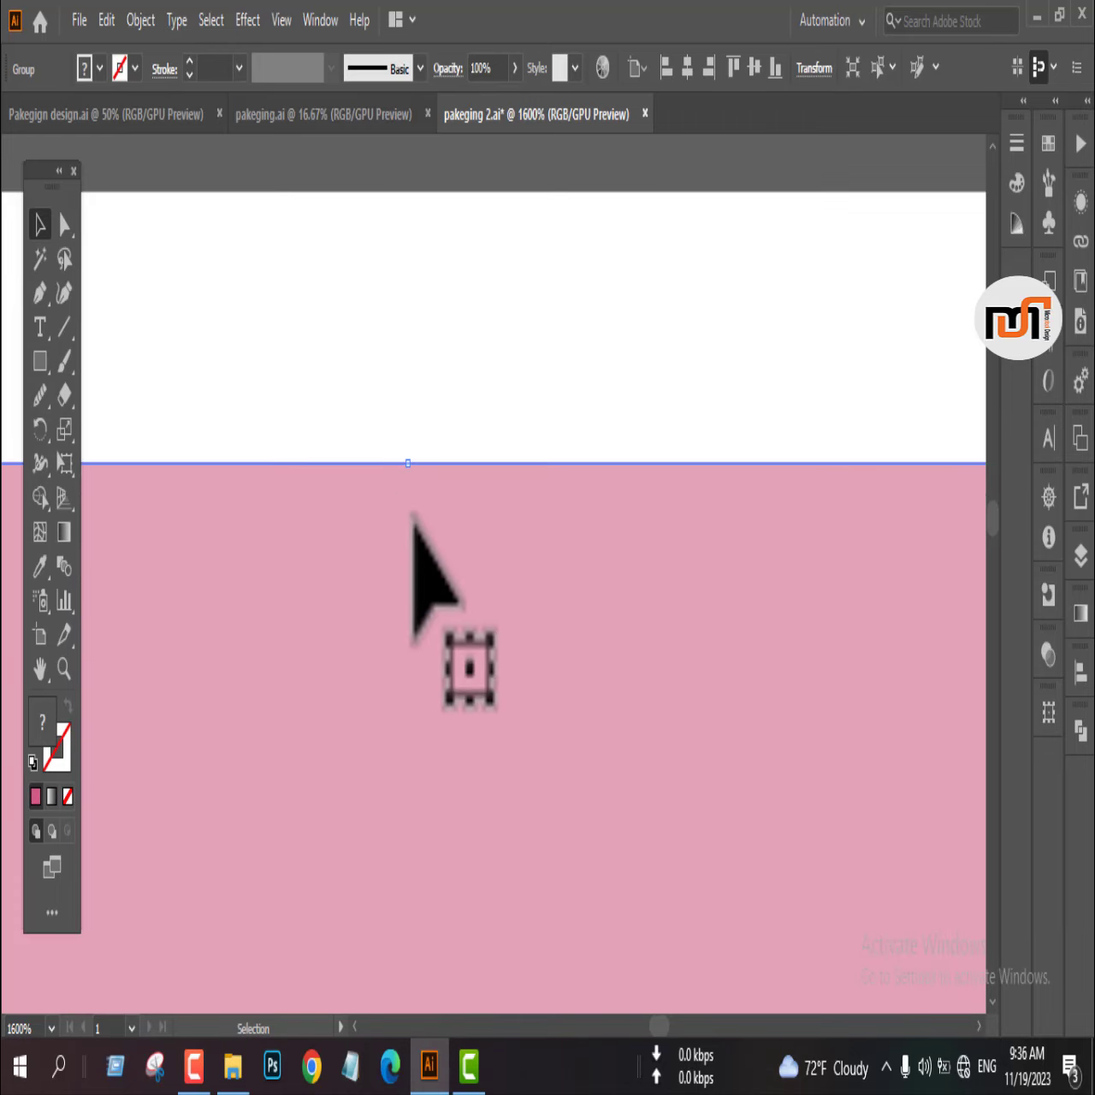
{"action": "scroll", "coordinate": [413, 517], "scroll_direction": "down", "scroll_amount": 4}
- Remove the sliver of the jagged graphic above the first narrow panel's top edge with the Shape Builder
{"action": "left_click", "coordinate": [40, 497]}
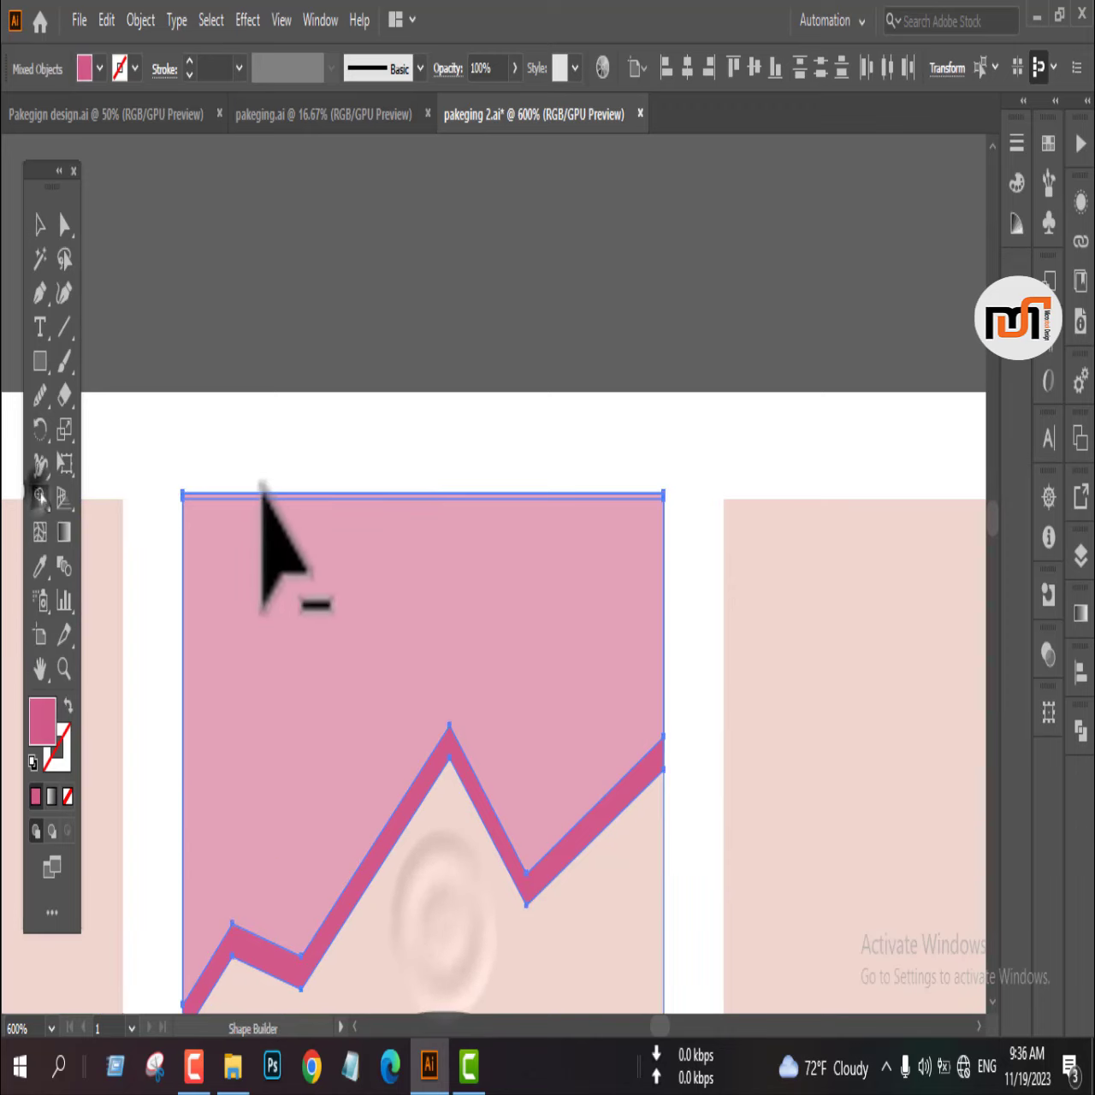
{"action": "scroll", "coordinate": [269, 525], "scroll_direction": "up", "scroll_amount": 3}
{"action": "left_click", "coordinate": [272, 573], "text": "alt"}
{"action": "scroll", "coordinate": [278, 552], "scroll_direction": "down", "scroll_amount": 6}
{"action": "key", "text": "v"}
{"action": "left_click", "coordinate": [396, 333]}
{"action": "scroll", "coordinate": [411, 340], "scroll_direction": "down", "scroll_amount": 4}
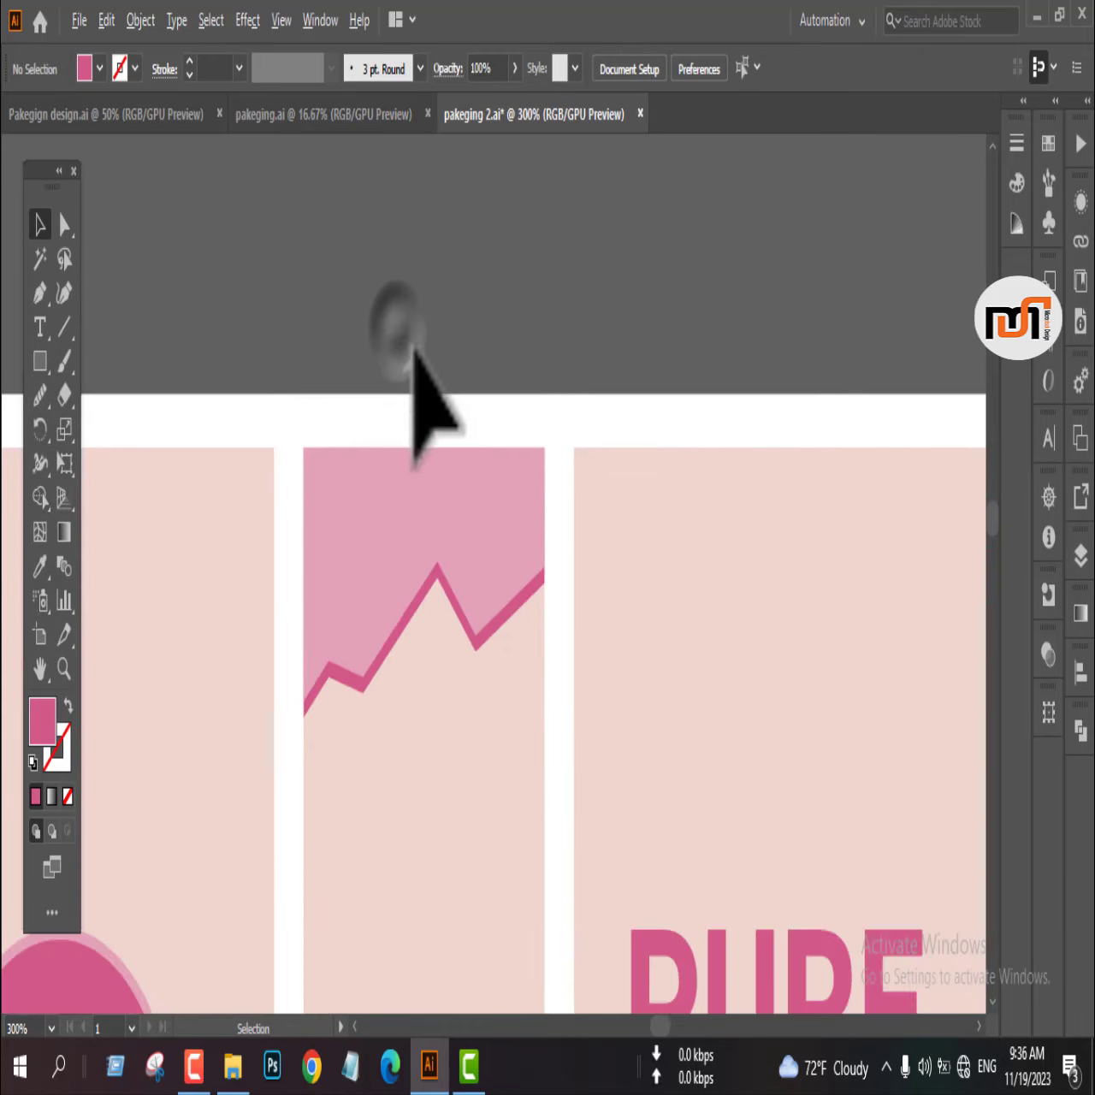
- Copy the upside-down jagged graphic from the first narrow panel to the top of the second narrow panel
{"action": "left_click_drag", "start_coordinate": [385, 428], "coordinate": [752, 438]}
{"action": "left_click", "coordinate": [872, 548]}
{"action": "scroll", "coordinate": [806, 610], "scroll_direction": "down", "scroll_amount": 4}
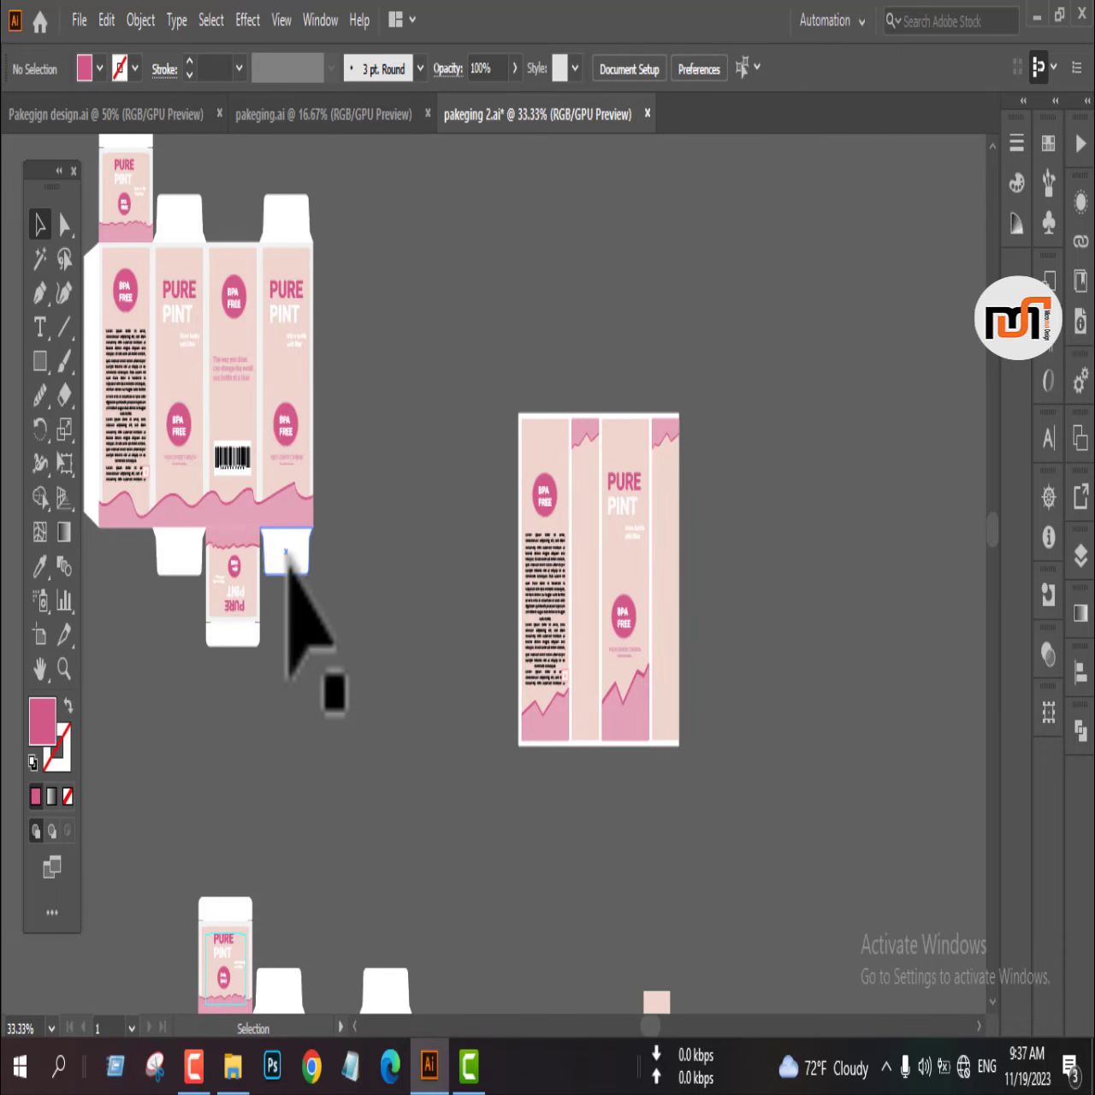
{"action": "left_click", "coordinate": [132, 454]}
{"action": "scroll", "coordinate": [333, 675], "scroll_direction": "down", "scroll_amount": 3}
{"action": "left_click", "coordinate": [332, 649]}
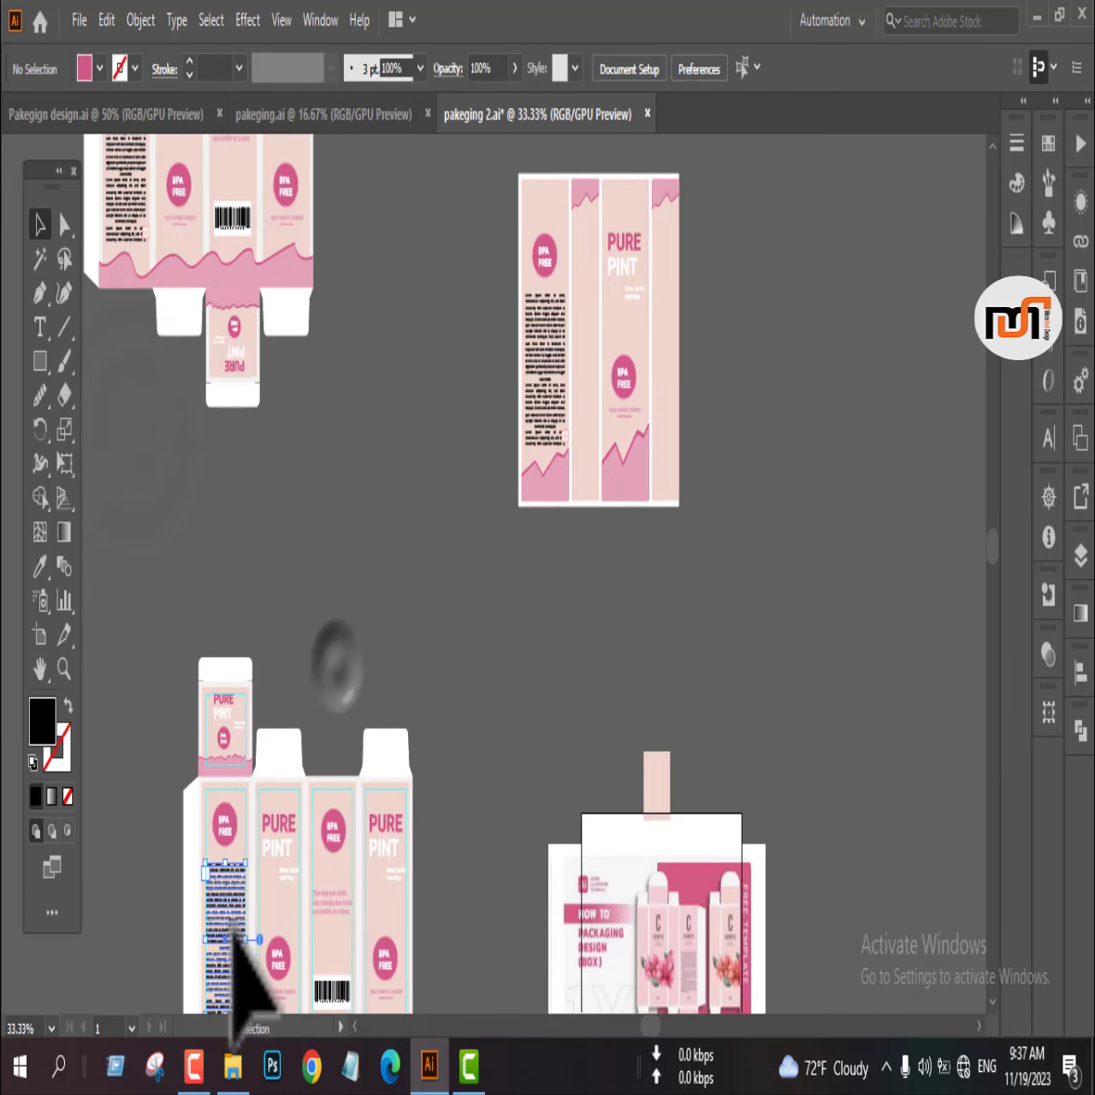
{"action": "left_click", "coordinate": [229, 934]}
{"action": "left_click_drag", "start_coordinate": [229, 937], "coordinate": [587, 295]}
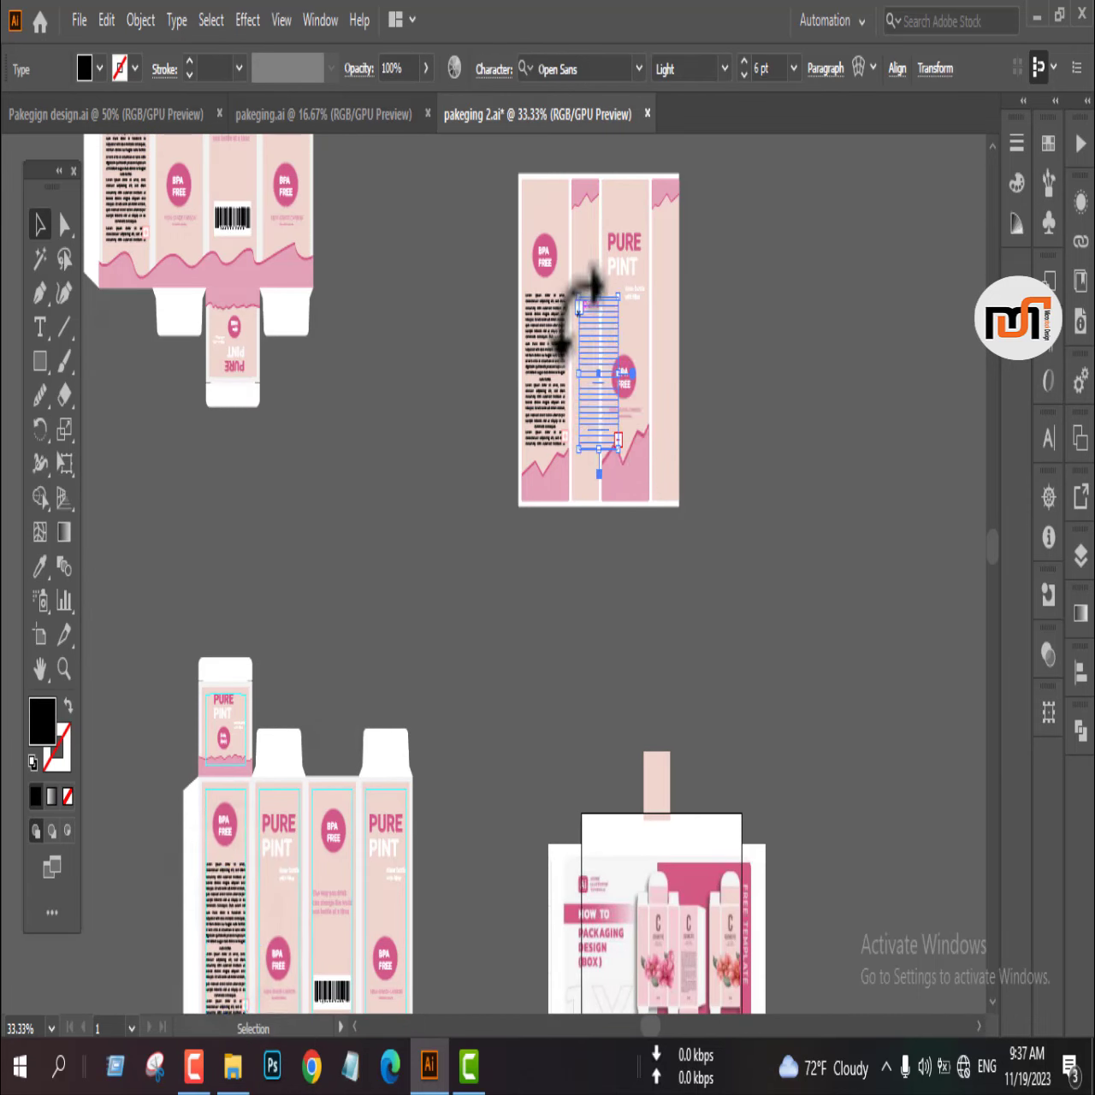
{"action": "scroll", "coordinate": [587, 295], "scroll_direction": "up", "scroll_amount": 4}
{"action": "right_click", "coordinate": [227, 445]}
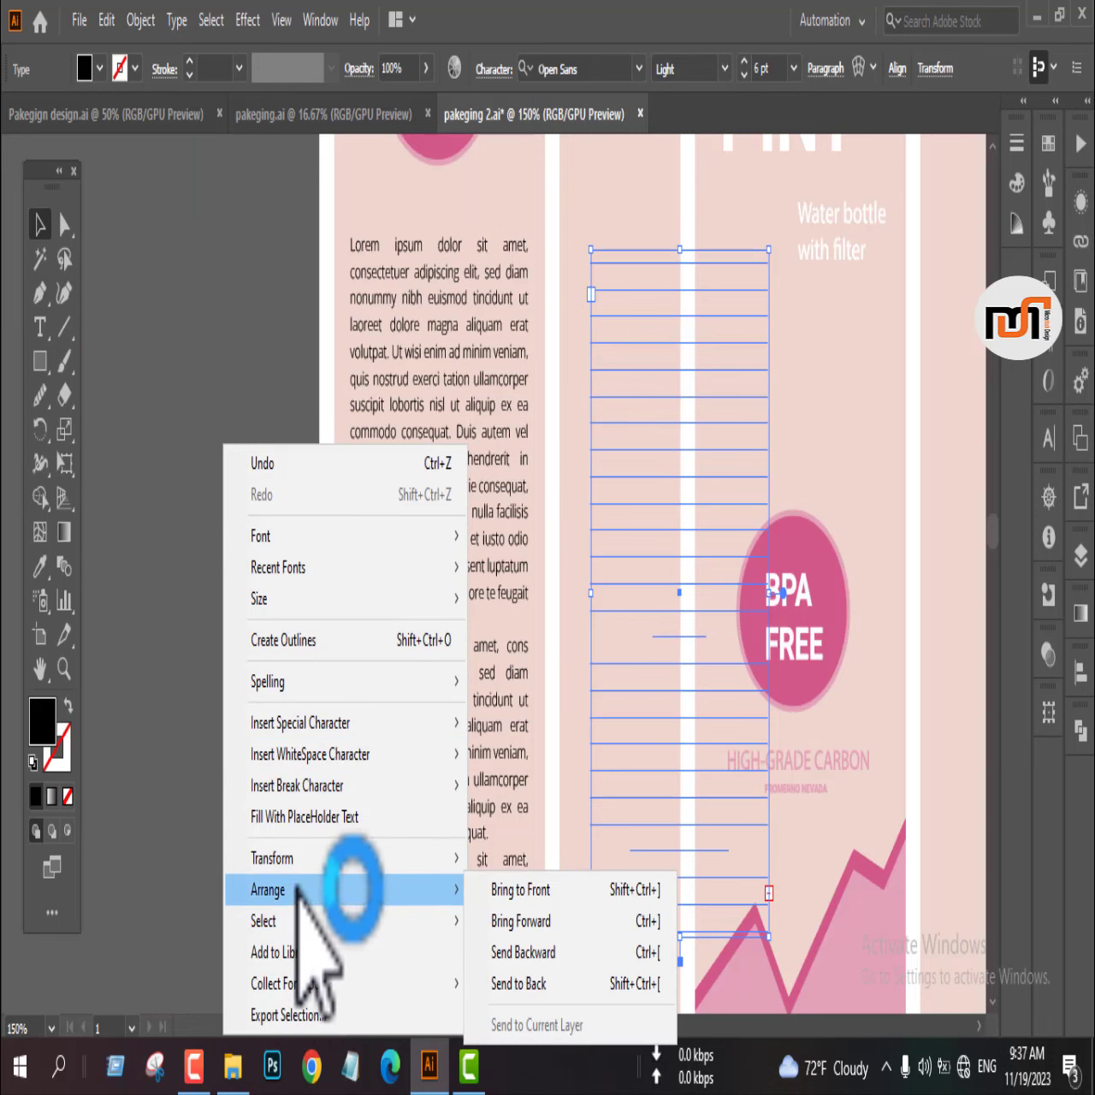
{"action": "right_click", "coordinate": [249, 362]}
{"action": "left_click", "coordinate": [300, 805]}
{"action": "left_click", "coordinate": [532, 803]}
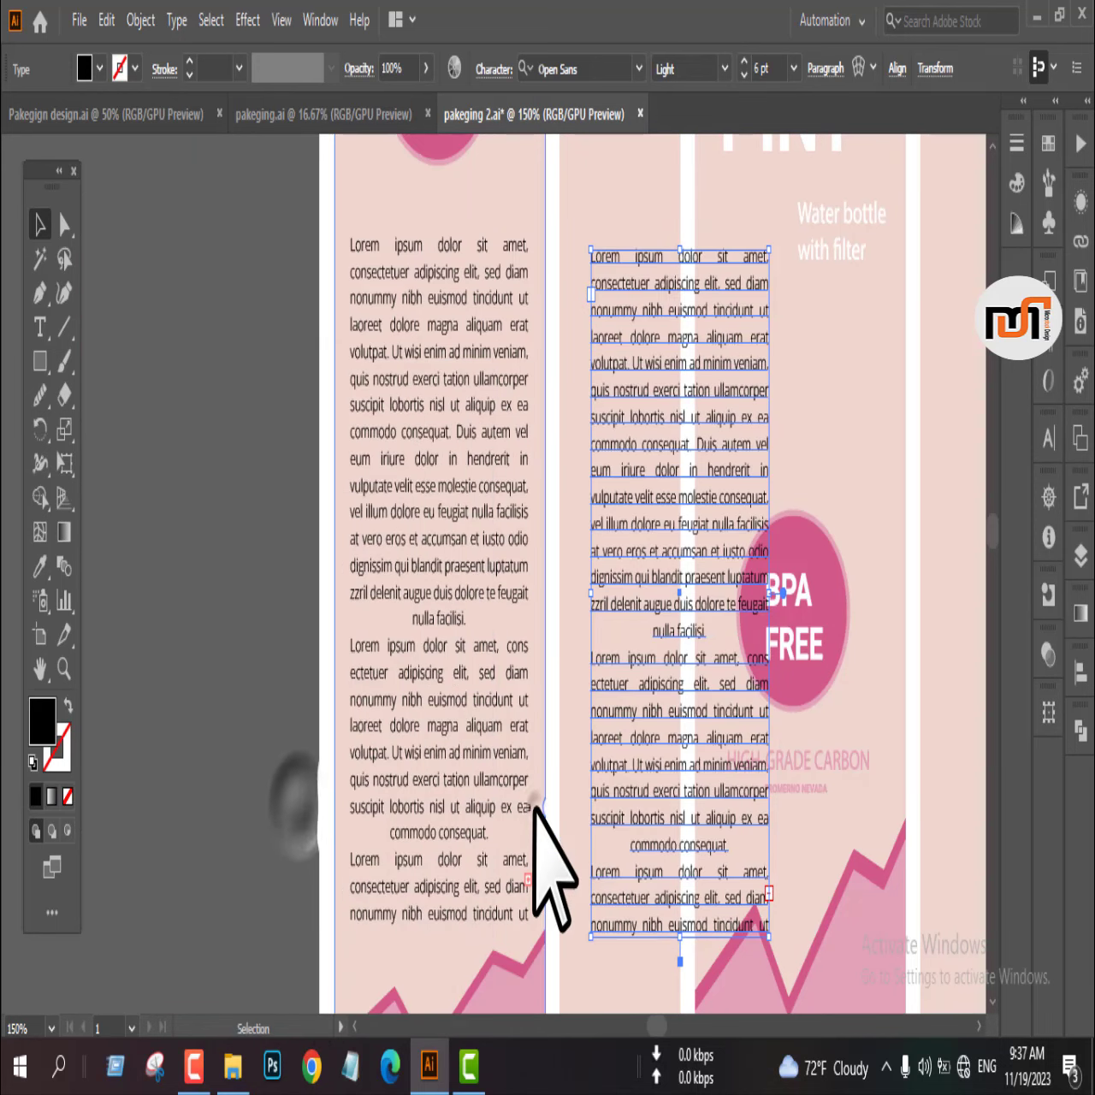
{"action": "key", "text": "Delete"}
{"action": "scroll", "coordinate": [721, 672], "scroll_direction": "down", "scroll_amount": 4}
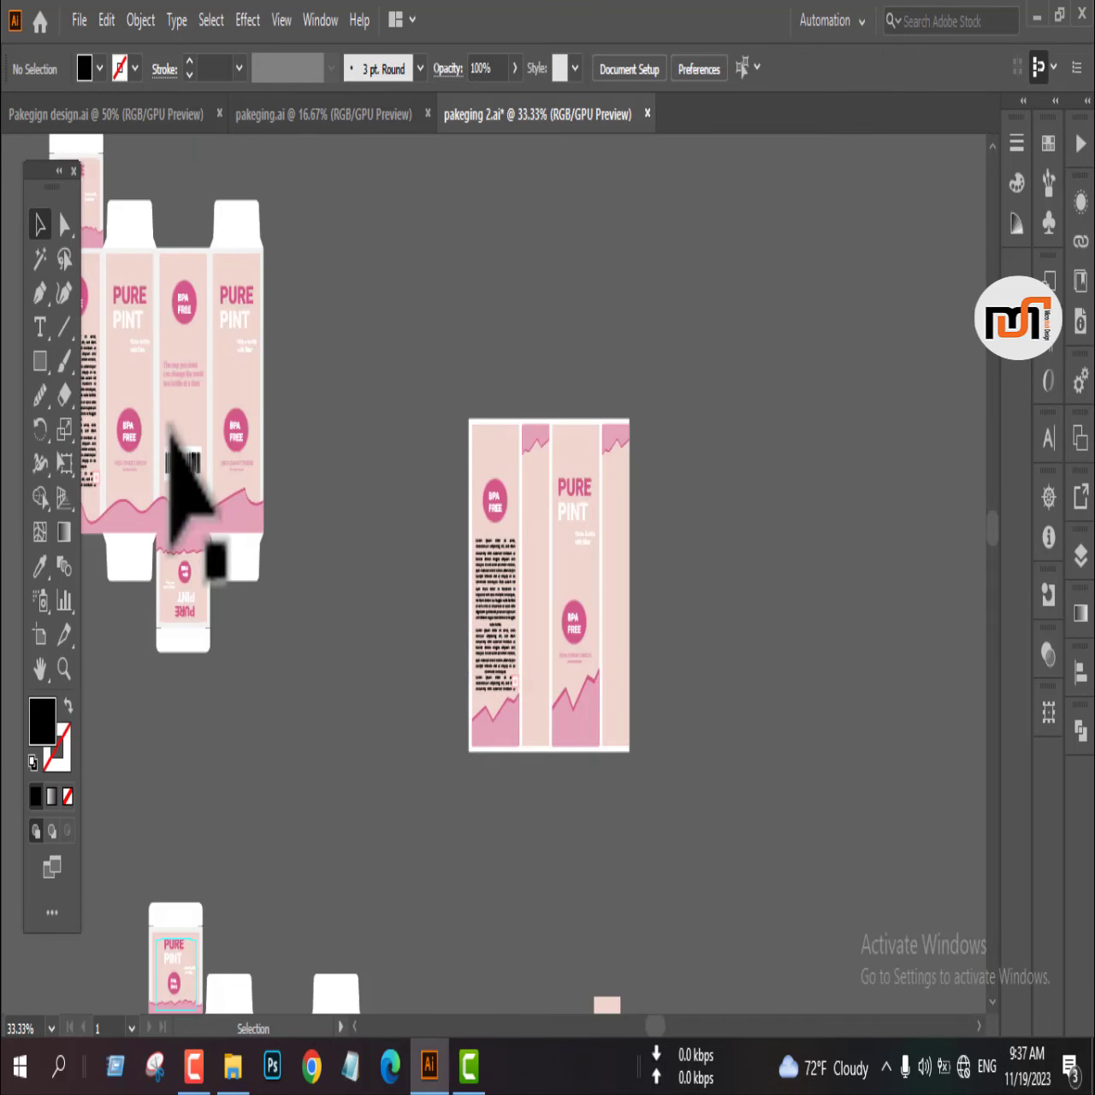
- Copy the PURE PINT title and the BPA FREE badge with its caption from the lower dieline's second panel to beside the new panels
{"action": "scroll", "coordinate": [354, 726], "scroll_direction": "down", "scroll_amount": 5}
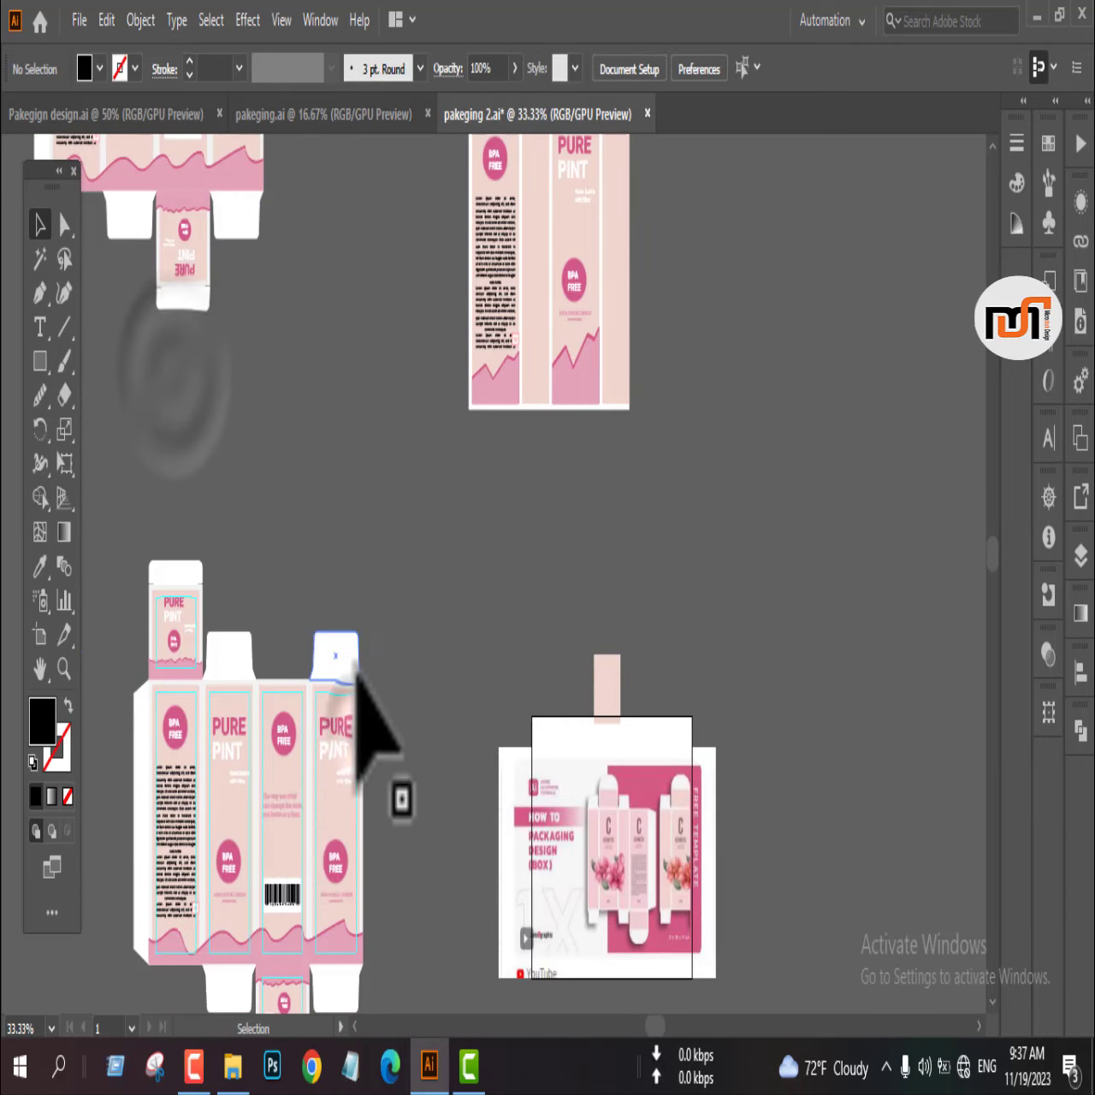
{"action": "left_click", "coordinate": [224, 859]}
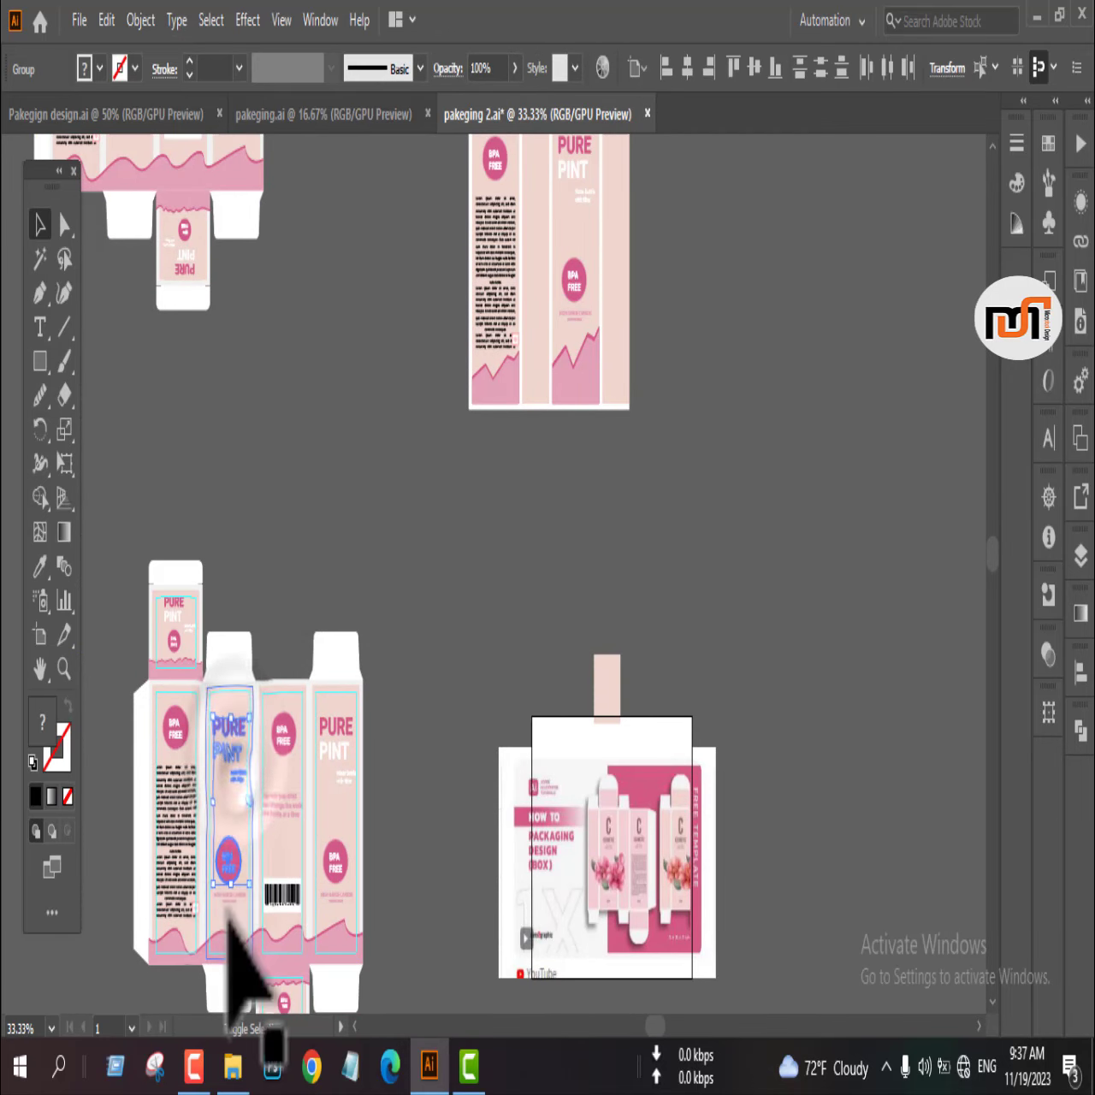
{"action": "left_click_drag", "start_coordinate": [241, 894], "coordinate": [662, 335]}
{"action": "scroll", "coordinate": [657, 377], "scroll_direction": "up", "scroll_amount": 4}
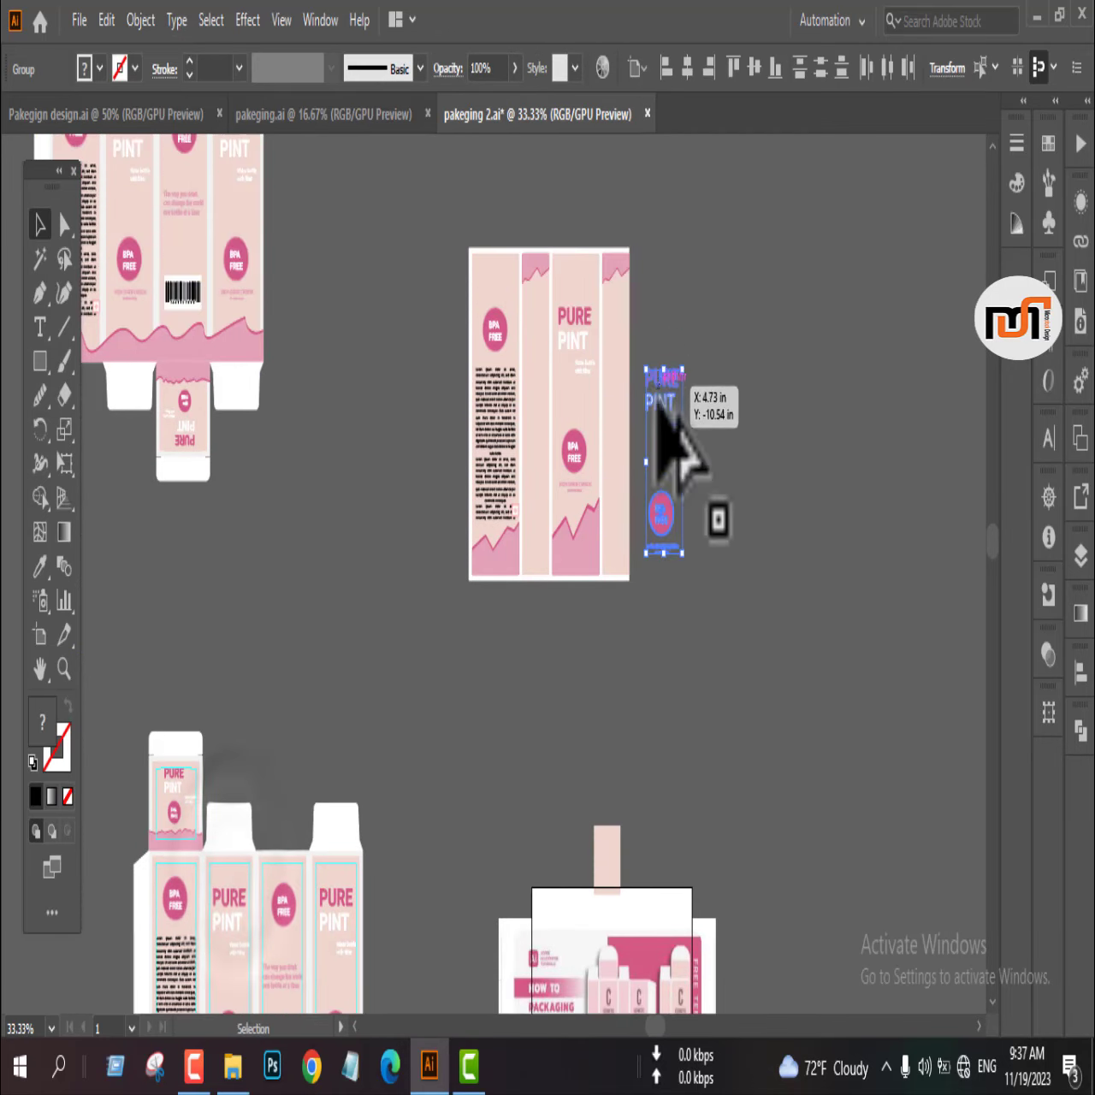
{"action": "scroll", "coordinate": [655, 391], "scroll_direction": "up", "scroll_amount": 3}
{"action": "left_click", "coordinate": [652, 596]}
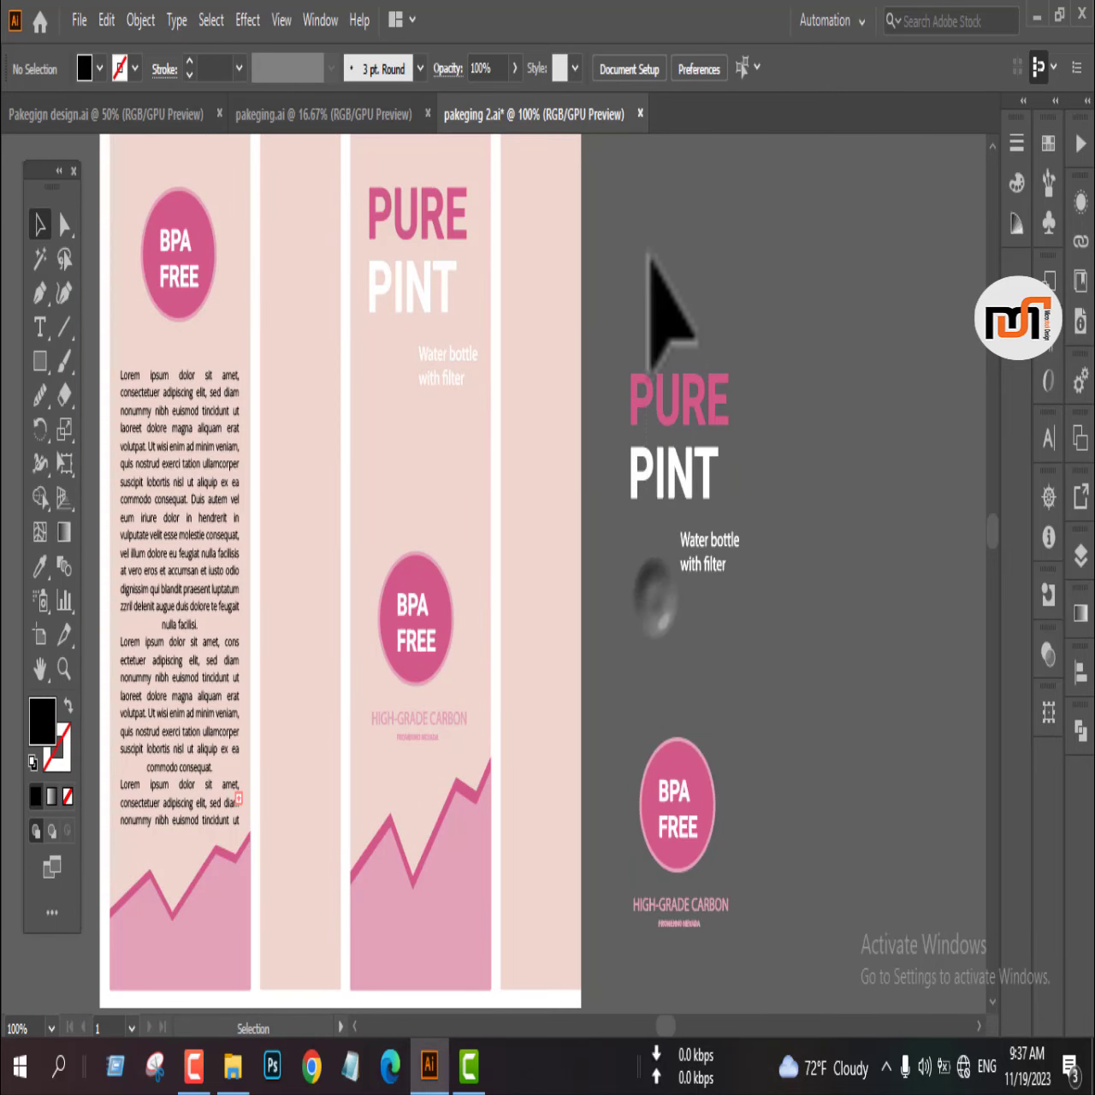
- Place the copied PURE PINT title at reduced size on the second narrow panel and bring it to the front
{"action": "left_click_drag", "start_coordinate": [648, 367], "coordinate": [537, 390]}
{"action": "scroll", "coordinate": [718, 637], "scroll_direction": "up", "scroll_amount": 3}
{"action": "right_click", "coordinate": [654, 438]}
{"action": "mouse_move", "coordinate": [714, 785]}
{"action": "left_click", "coordinate": [821, 784]}
{"action": "left_click", "coordinate": [710, 541]}
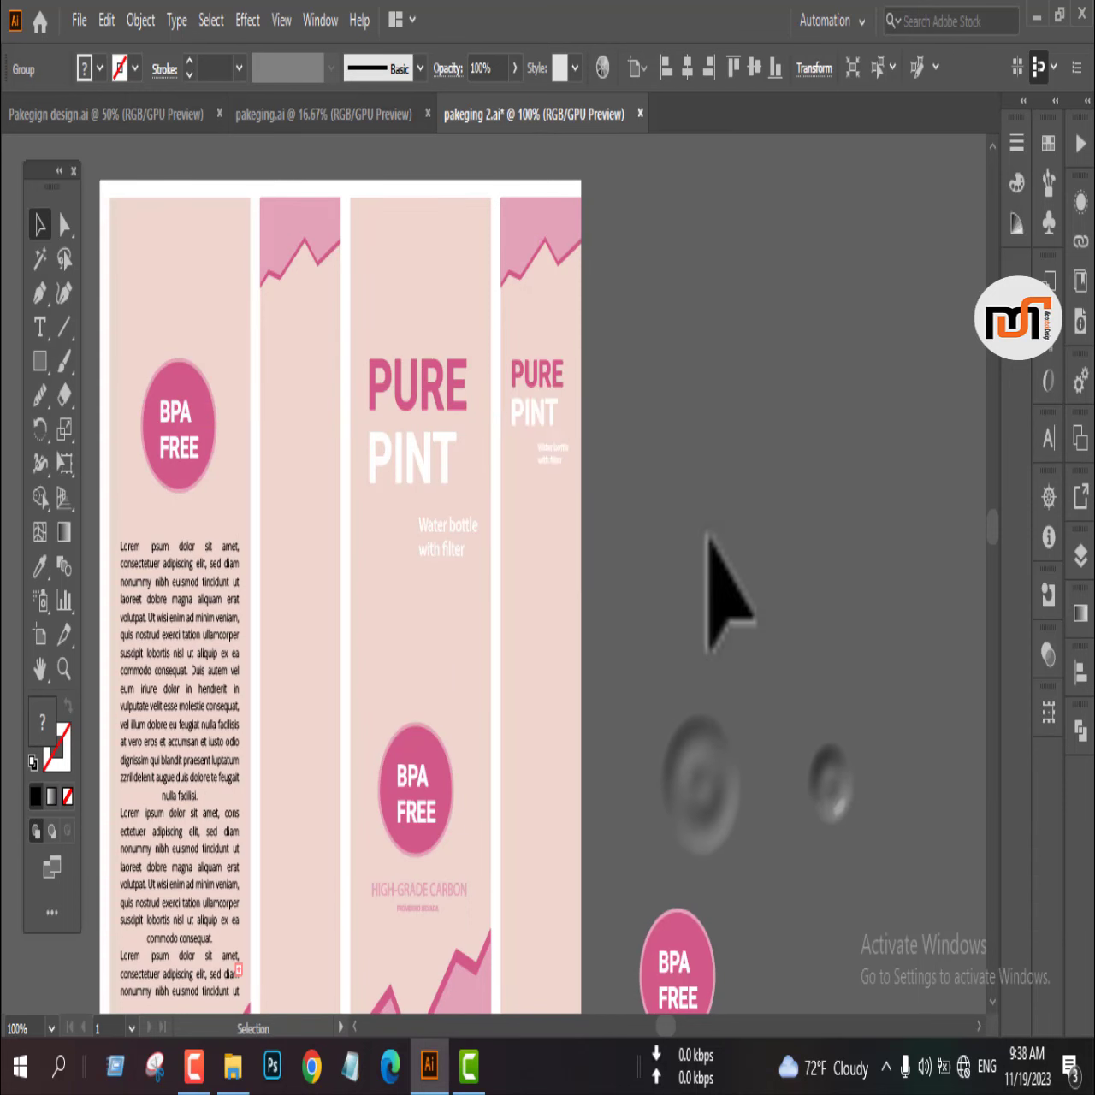
- Place the copied BPA FREE badge and HIGH-GRADE CARBON caption at reduced size on the second narrow panel and bring them to the front
{"action": "scroll", "coordinate": [689, 599], "scroll_direction": "down", "scroll_amount": 3}
{"action": "scroll", "coordinate": [733, 660], "scroll_direction": "down", "scroll_amount": 2}
{"action": "left_click", "coordinate": [700, 774]}
{"action": "scroll", "coordinate": [745, 867], "scroll_direction": "up", "scroll_amount": 5}
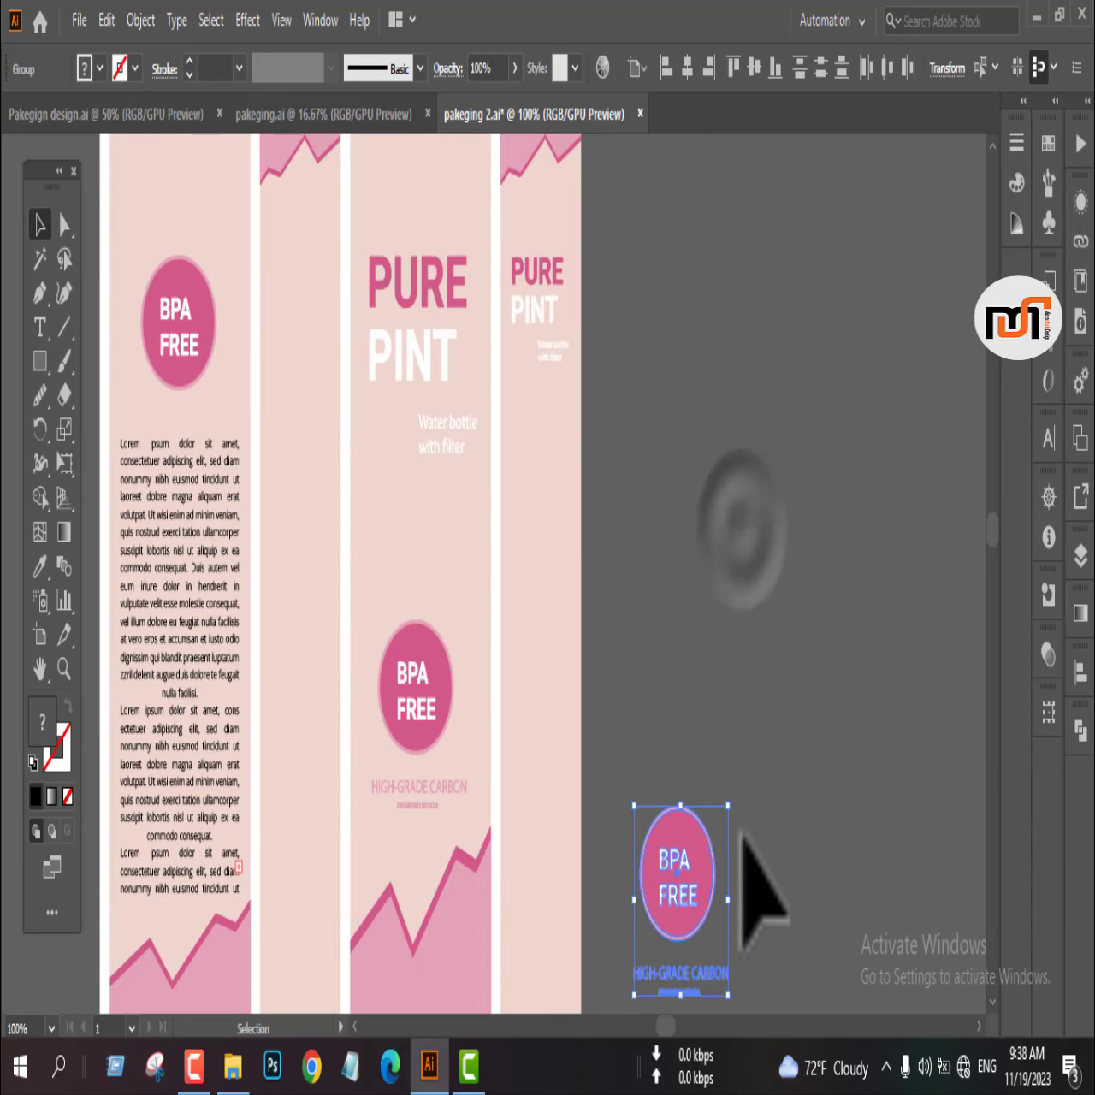
{"action": "scroll", "coordinate": [739, 826], "scroll_direction": "down", "scroll_amount": 2}
{"action": "left_click_drag", "start_coordinate": [687, 876], "coordinate": [575, 633]}
{"action": "right_click", "coordinate": [552, 607]}
{"action": "left_click", "coordinate": [709, 458]}
{"action": "left_click", "coordinate": [663, 694]}
{"action": "scroll", "coordinate": [659, 684], "scroll_direction": "down", "scroll_amount": 1}
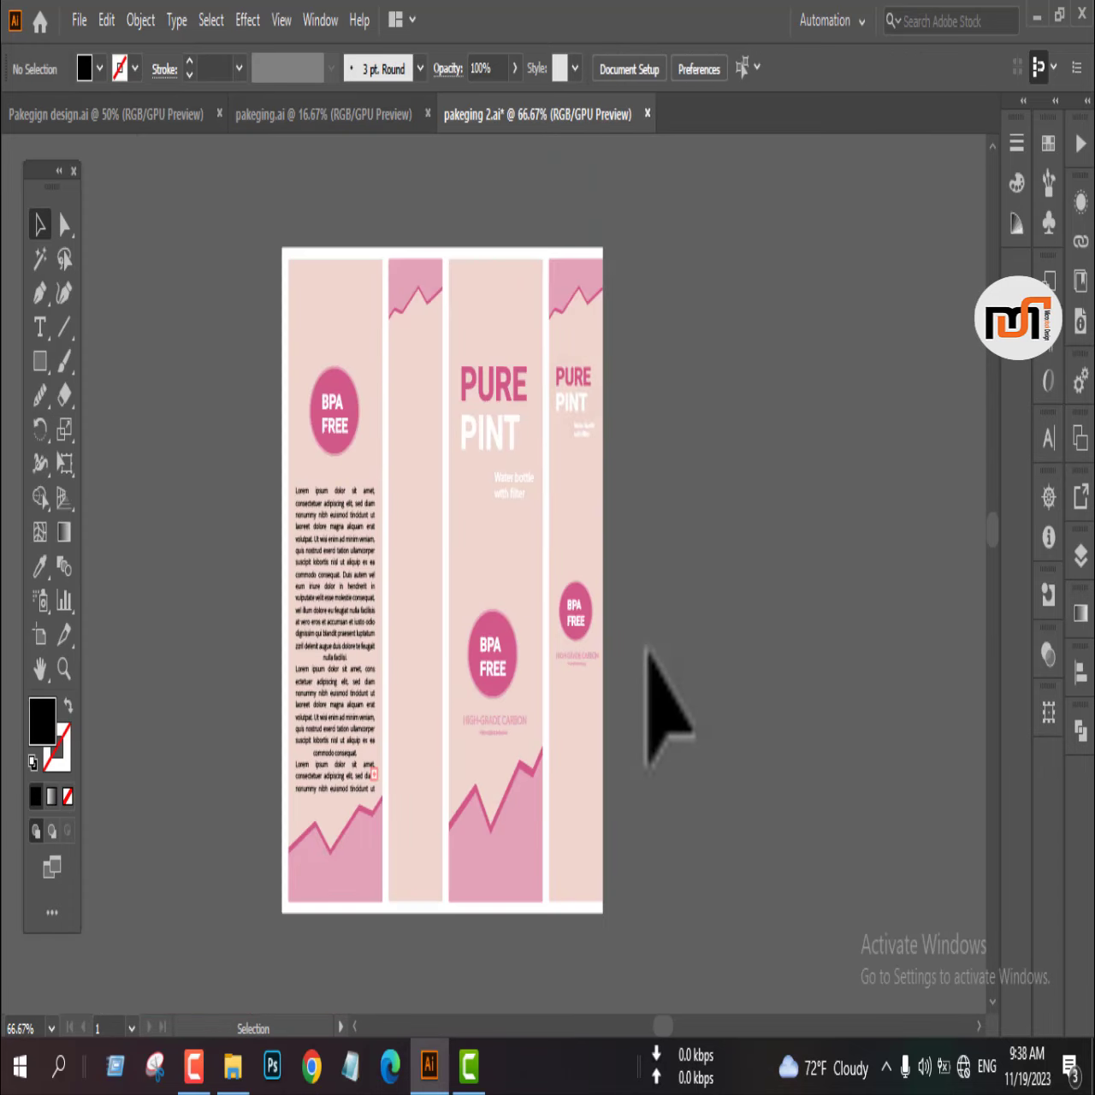
{"action": "scroll", "coordinate": [675, 612], "scroll_direction": "down", "scroll_amount": 4}
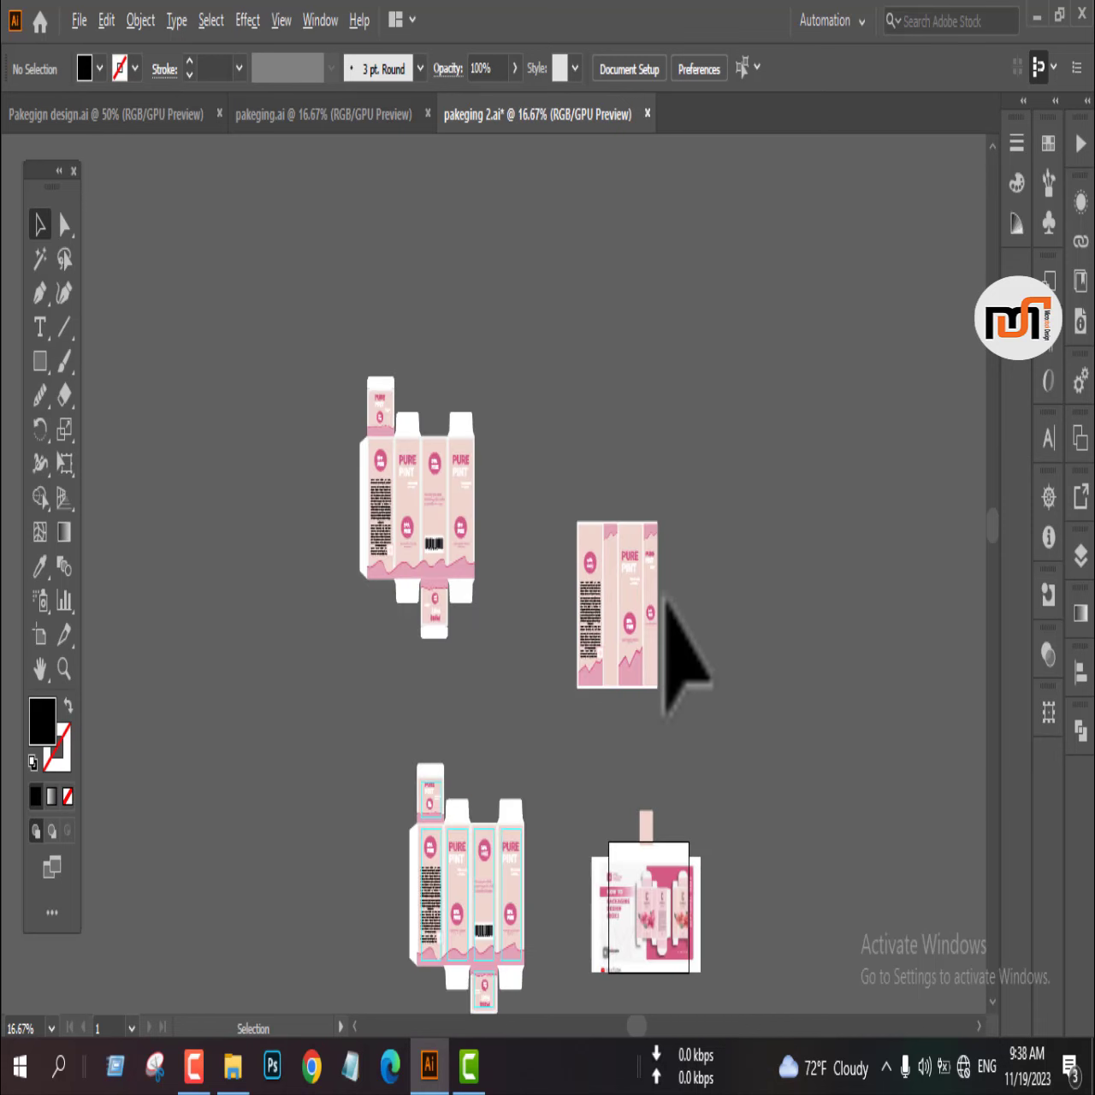
- Copy the BPA FREE badge, the slogan and the barcode from the lower dieline's third panel onto the first narrow panel and bring them to the front
{"action": "scroll", "coordinate": [687, 783], "scroll_direction": "up", "scroll_amount": 1}
{"action": "scroll", "coordinate": [687, 787], "scroll_direction": "down", "scroll_amount": 2}
{"action": "scroll", "coordinate": [683, 769], "scroll_direction": "up", "scroll_amount": 5}
{"action": "scroll", "coordinate": [682, 769], "scroll_direction": "down", "scroll_amount": 3}
{"action": "scroll", "coordinate": [684, 758], "scroll_direction": "down", "scroll_amount": 1}
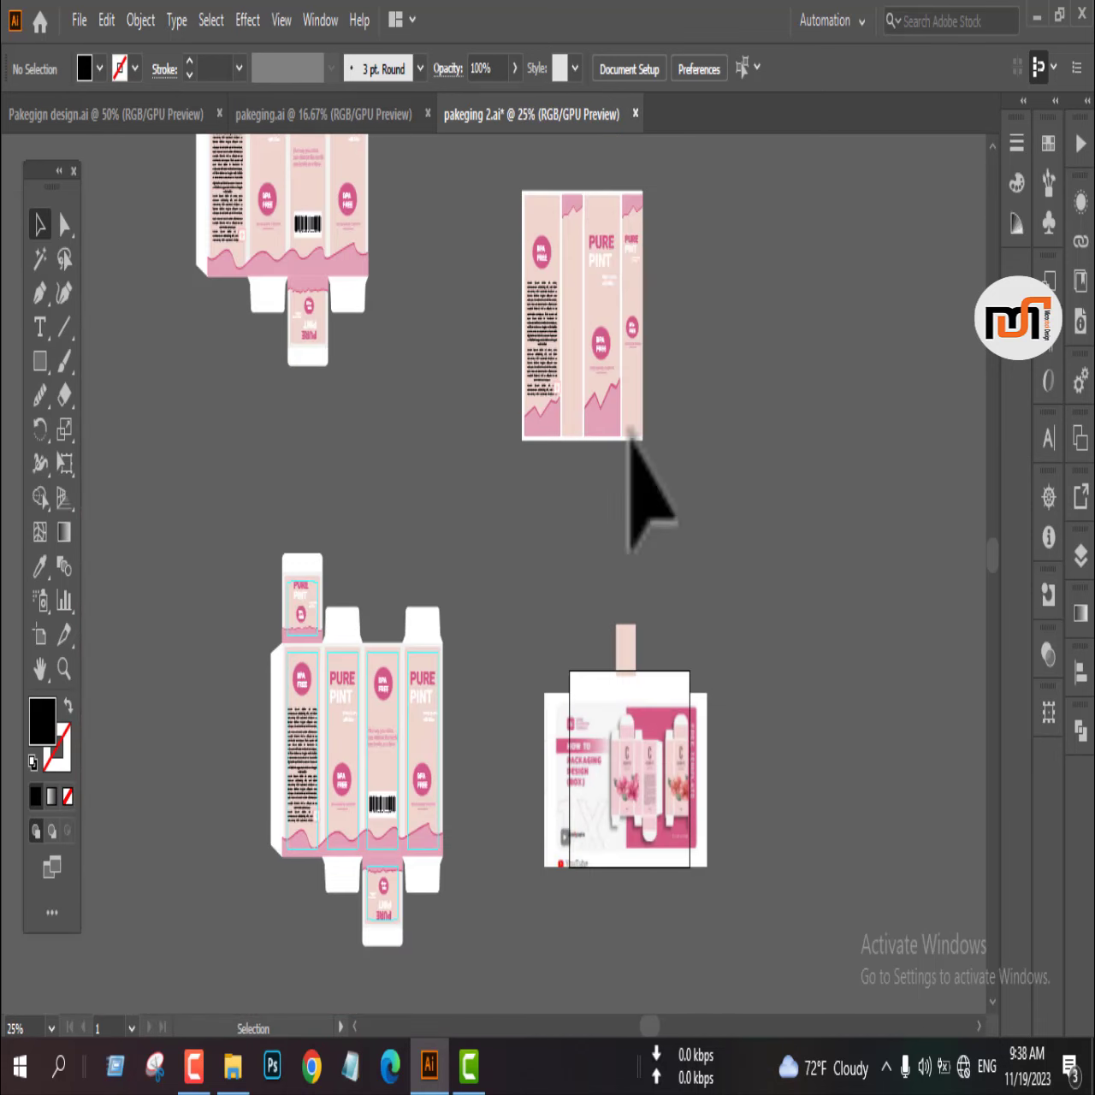
{"action": "scroll", "coordinate": [633, 444], "scroll_direction": "up", "scroll_amount": 2}
{"action": "scroll", "coordinate": [774, 410], "scroll_direction": "down", "scroll_amount": 2}
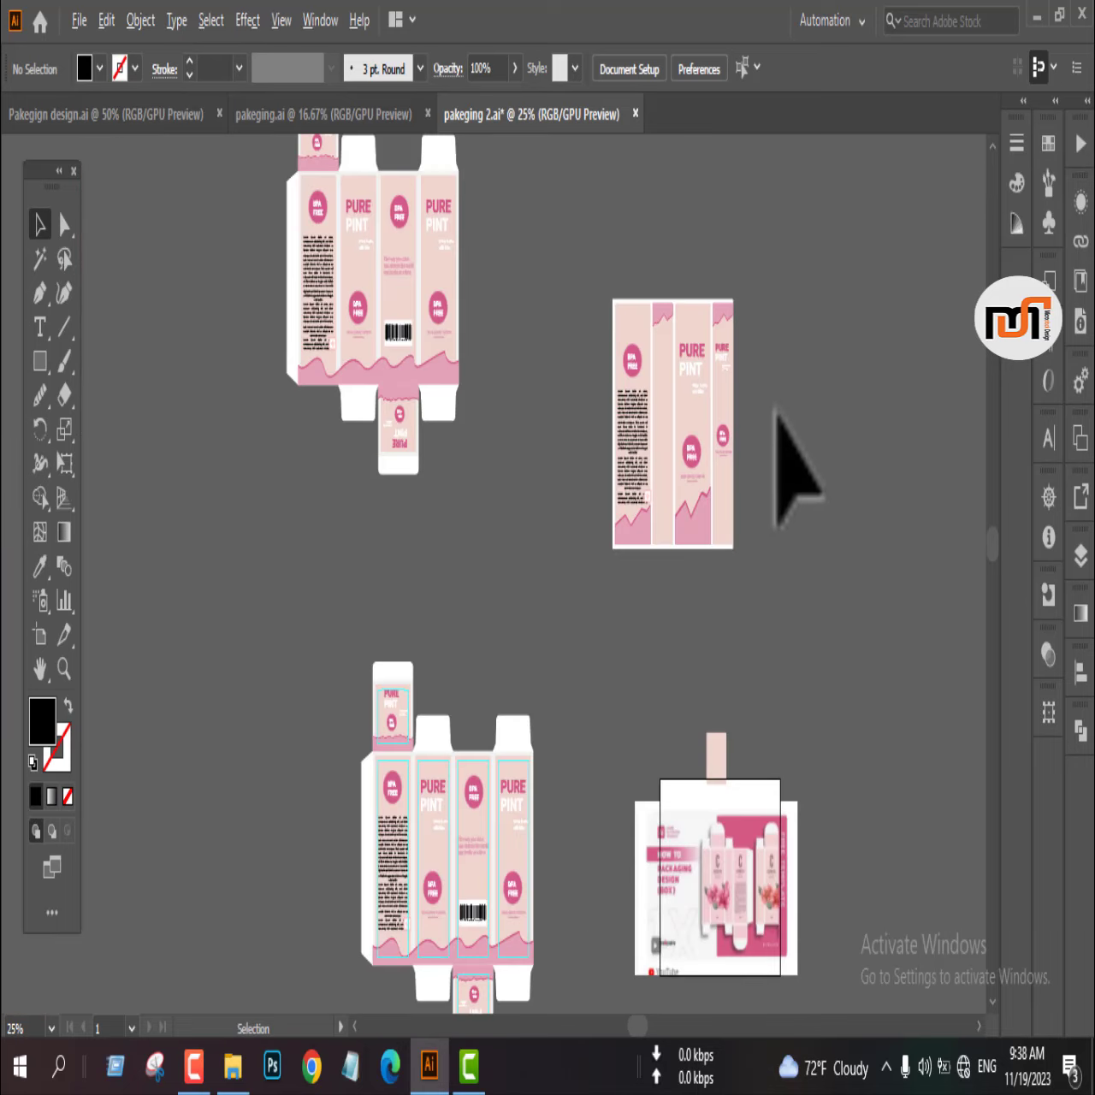
{"action": "scroll", "coordinate": [599, 616], "scroll_direction": "down", "scroll_amount": 1}
{"action": "left_click", "coordinate": [473, 727]}
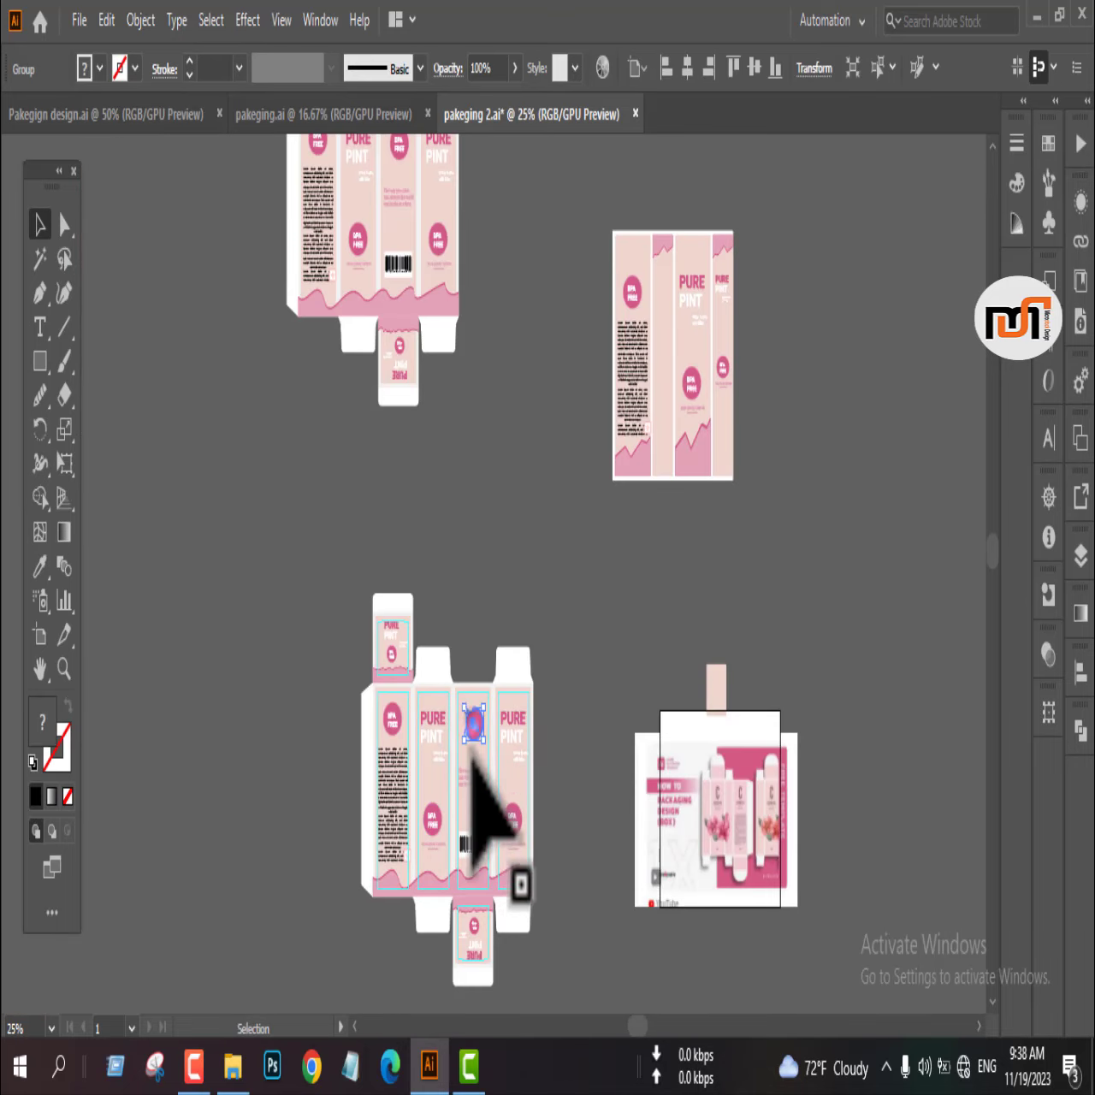
{"action": "left_click", "coordinate": [473, 778], "text": "shift"}
{"action": "left_click", "coordinate": [476, 837], "text": "shift"}
{"action": "left_click_drag", "start_coordinate": [476, 837], "coordinate": [680, 364]}
{"action": "scroll", "coordinate": [677, 351], "scroll_direction": "up", "scroll_amount": 1}
{"action": "right_click", "coordinate": [678, 353]}
{"action": "mouse_move", "coordinate": [735, 675]}
{"action": "left_click", "coordinate": [843, 666]}
{"action": "left_click", "coordinate": [842, 659]}
{"action": "scroll", "coordinate": [676, 556], "scroll_direction": "up", "scroll_amount": 4}
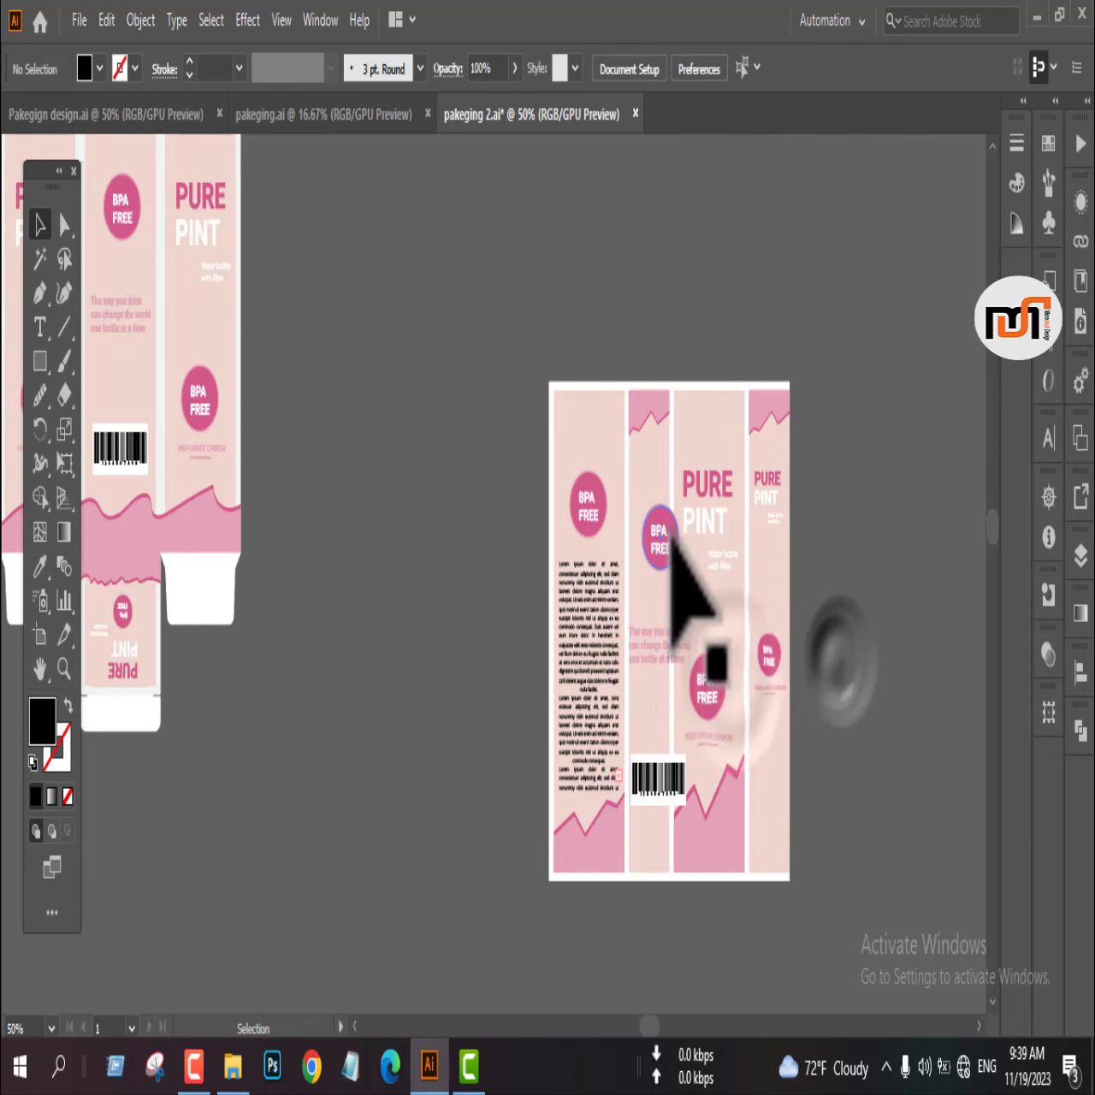
- Delete the large BPA FREE badge copied onto the first narrow panel
{"action": "scroll", "coordinate": [671, 548], "scroll_direction": "up", "scroll_amount": 3}
{"action": "scroll", "coordinate": [638, 547], "scroll_direction": "down", "scroll_amount": 1}
{"action": "left_click_drag", "start_coordinate": [632, 547], "coordinate": [533, 527]}
{"action": "left_click", "coordinate": [534, 527]}
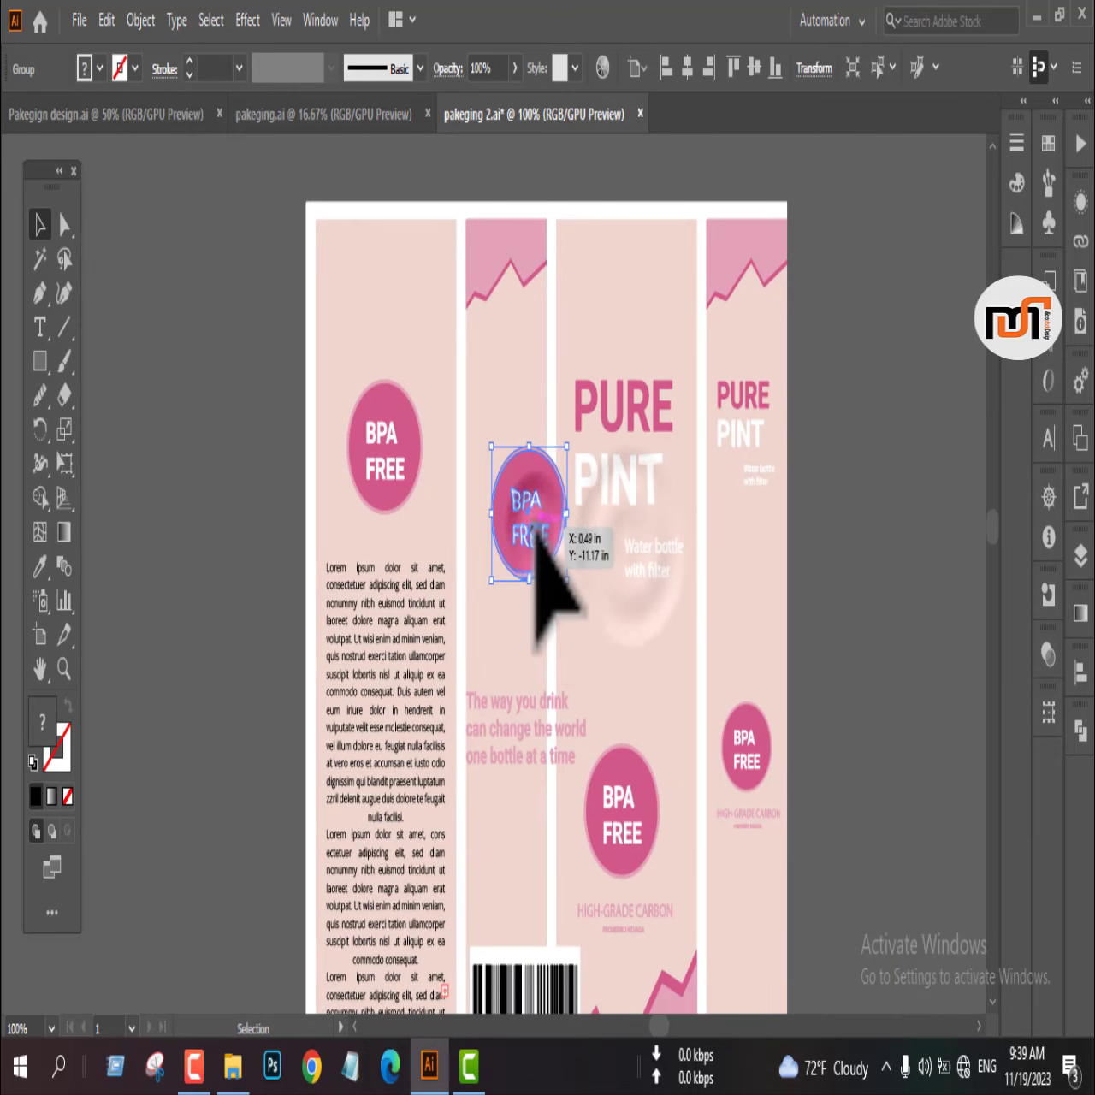
{"action": "key", "text": "Delete"}
- Copy the small BPA FREE badge and HIGH-GRADE CARBON caption from the second narrow panel to the upper part of the first narrow panel
{"action": "left_click_drag", "start_coordinate": [735, 768], "coordinate": [501, 409]}
{"action": "key", "text": "ctrl+z"}
{"action": "left_click", "coordinate": [741, 810], "text": "shift"}
{"action": "left_click_drag", "start_coordinate": [745, 764], "coordinate": [502, 449]}
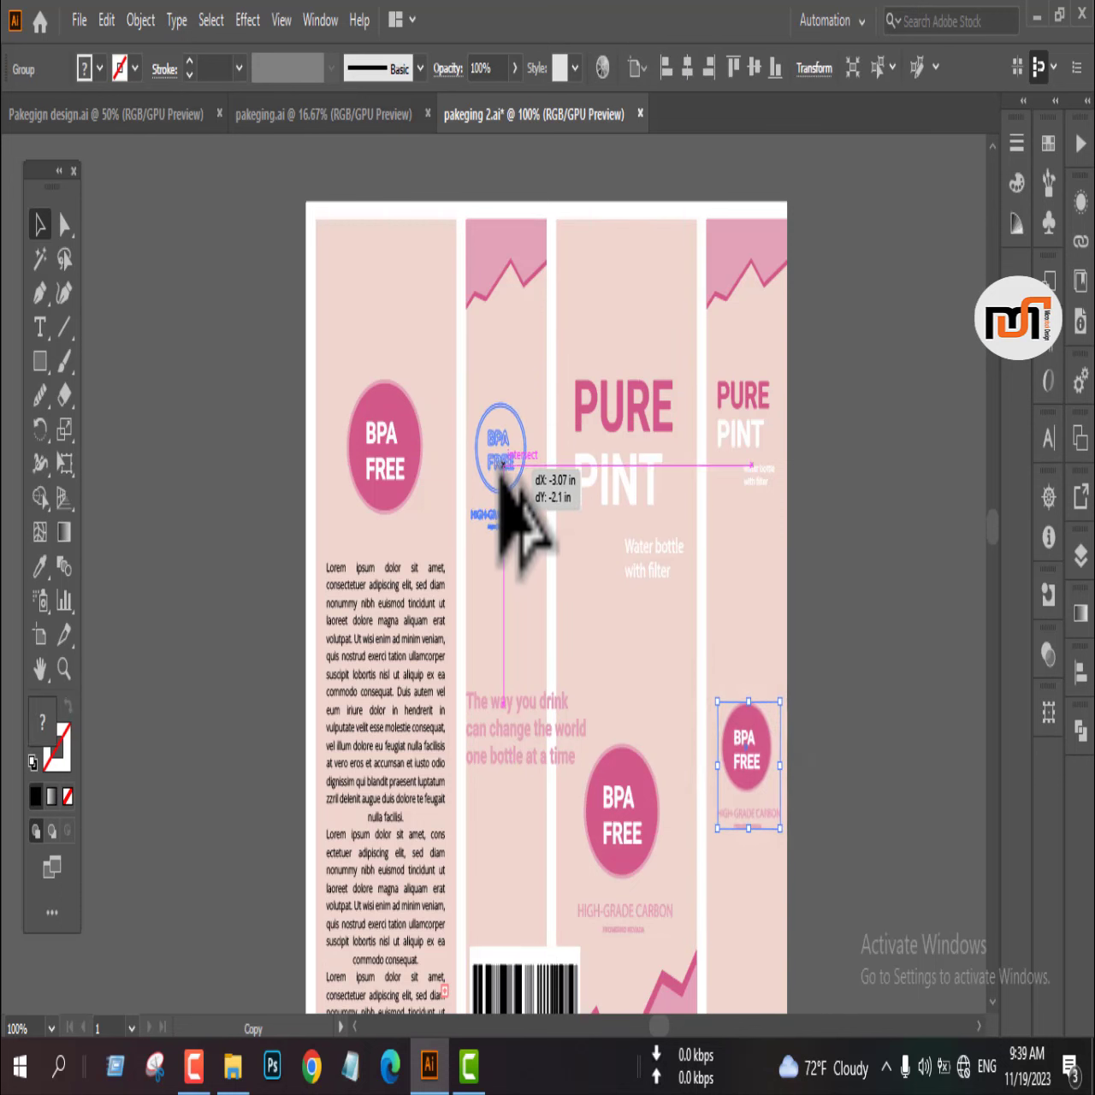
{"action": "left_click_drag", "start_coordinate": [502, 440], "coordinate": [501, 445]}
{"action": "left_click", "coordinate": [879, 587]}
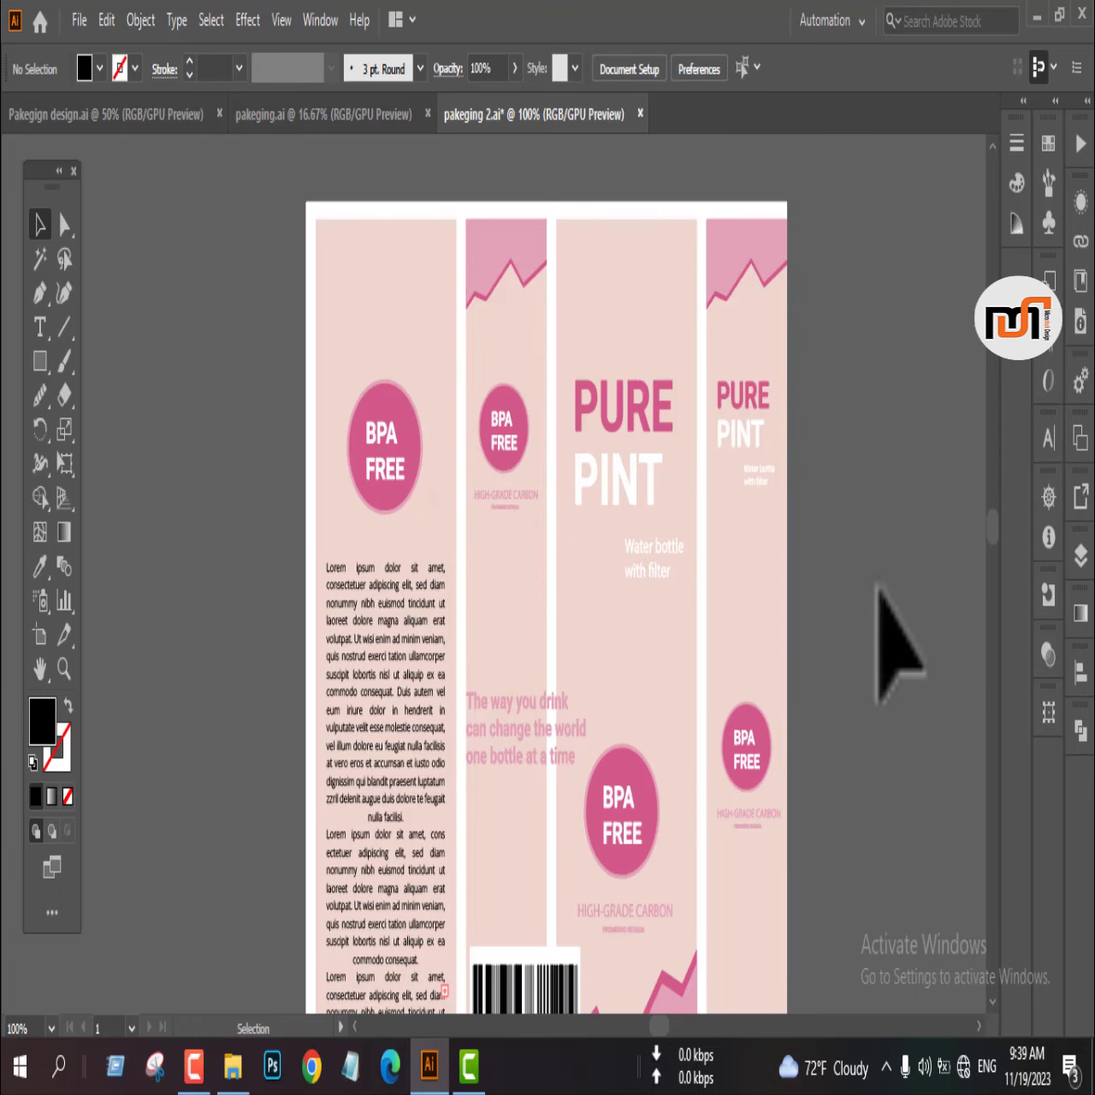
- Raise the BPA FREE badge slightly on the first wide panel
{"action": "scroll", "coordinate": [880, 587], "scroll_direction": "down", "scroll_amount": 2}
{"action": "left_click", "coordinate": [385, 367]}
{"action": "left_click", "coordinate": [859, 612]}
{"action": "scroll", "coordinate": [860, 612], "scroll_direction": "down", "scroll_amount": 1}
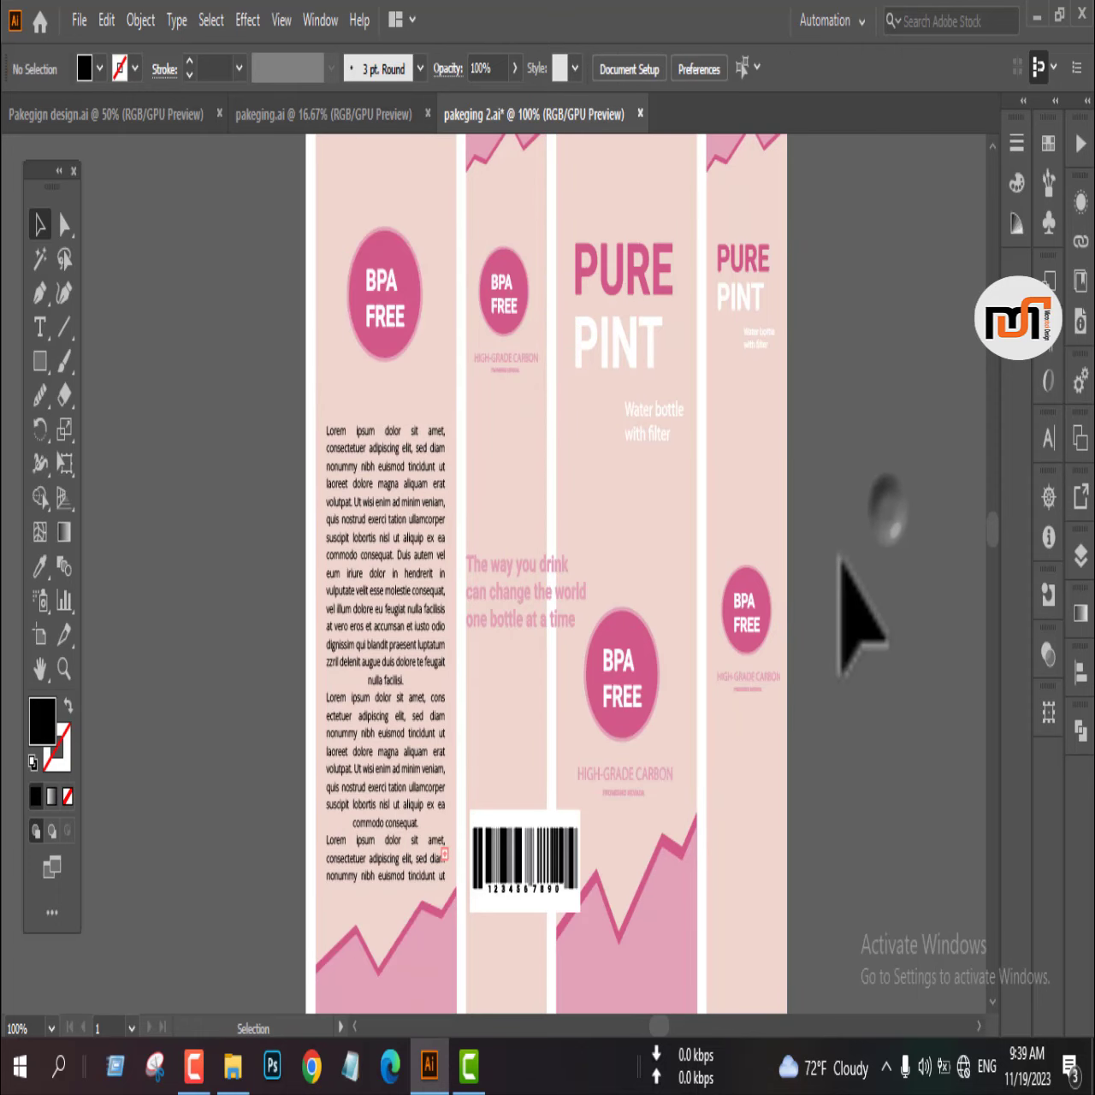
- Scale down the slogan "The way you drink can change the world one bottle at a time" to fit inside the first narrow panel
{"action": "left_click", "coordinate": [507, 597]}
{"action": "left_click_drag", "start_coordinate": [587, 599], "coordinate": [567, 554]}
{"action": "scroll", "coordinate": [513, 607], "scroll_direction": "up", "scroll_amount": 2}
{"action": "scroll", "coordinate": [504, 590], "scroll_direction": "up", "scroll_amount": 3}
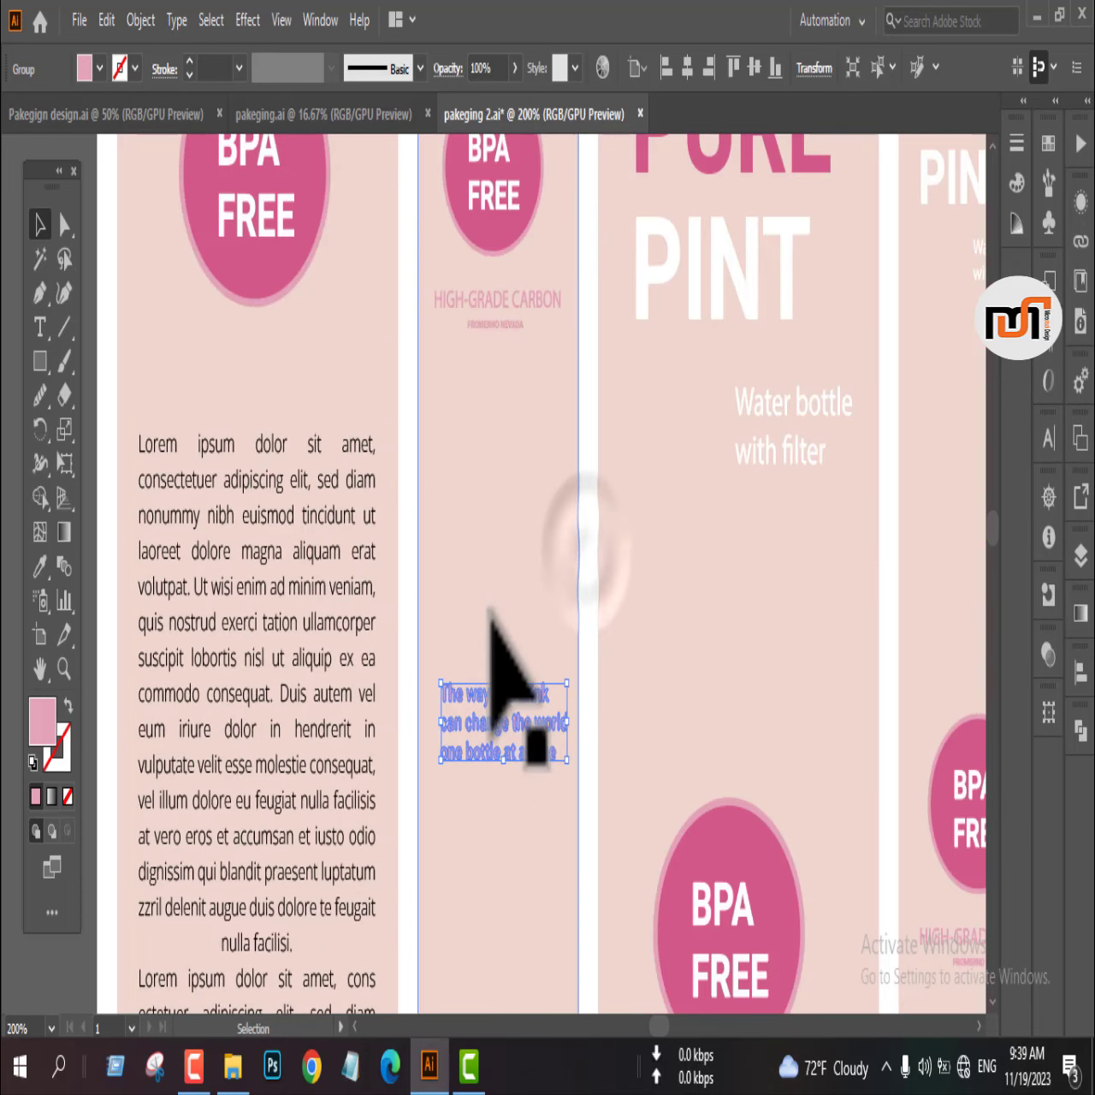
{"action": "scroll", "coordinate": [491, 665], "scroll_direction": "down", "scroll_amount": 1}
{"action": "left_click", "coordinate": [931, 552]}
{"action": "left_click", "coordinate": [501, 693]}
{"action": "left_click", "coordinate": [168, 520]}
- Scale down the barcode and position it near the bottom of the first narrow panel
{"action": "scroll", "coordinate": [168, 520], "scroll_direction": "down", "scroll_amount": 3}
{"action": "scroll", "coordinate": [279, 763], "scroll_direction": "up", "scroll_amount": 3}
{"action": "left_click_drag", "start_coordinate": [276, 760], "coordinate": [416, 763]}
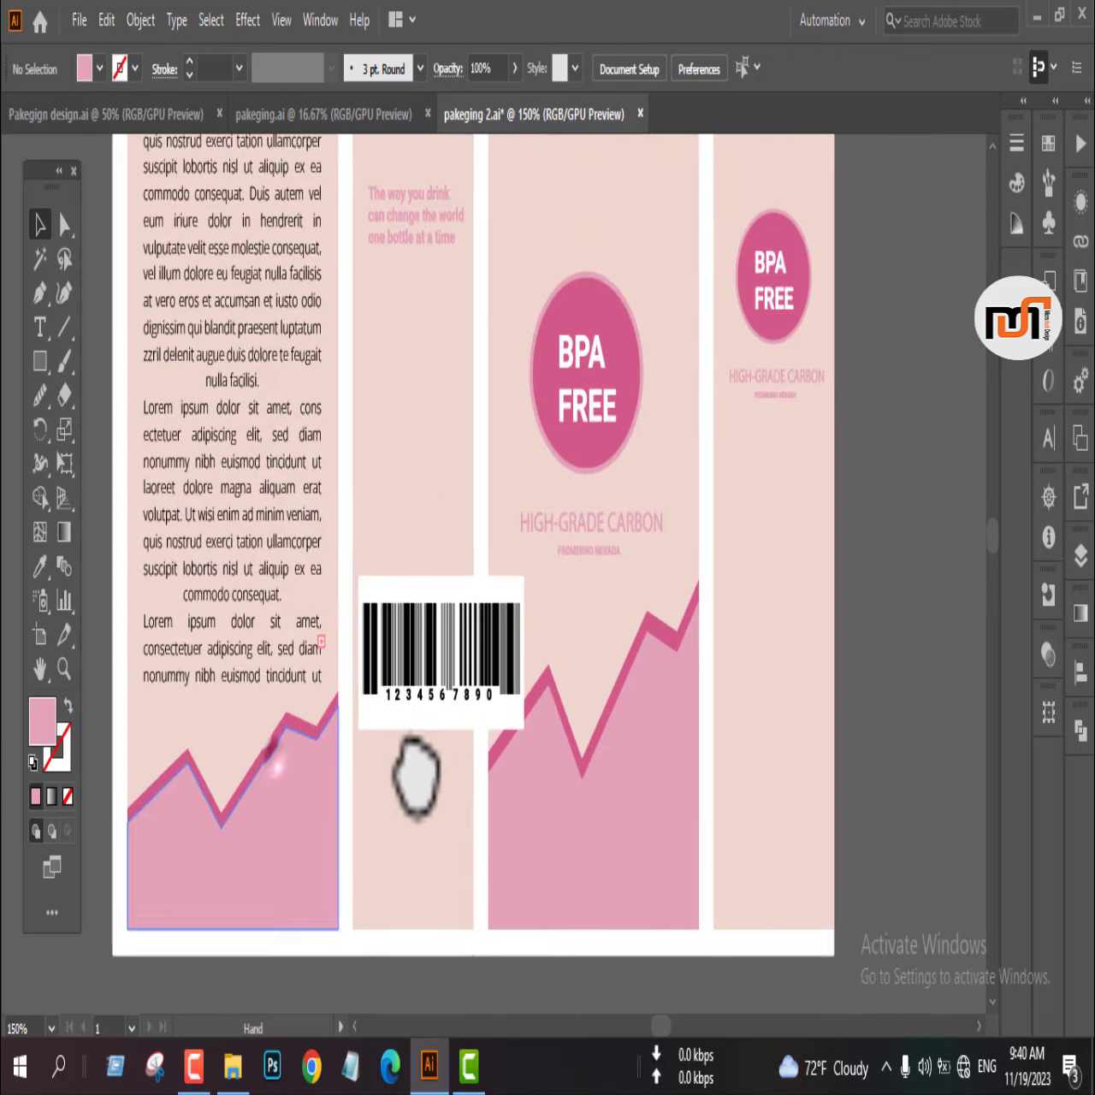
{"action": "left_click", "coordinate": [414, 673]}
{"action": "left_click_drag", "start_coordinate": [523, 652], "coordinate": [419, 758]}
{"action": "scroll", "coordinate": [428, 660], "scroll_direction": "down", "scroll_amount": 1}
{"action": "left_click", "coordinate": [752, 744]}
- Copy the Lorem ipsum paragraph from the first wide panel to beside the layout and shrink its text frame to a short, narrow block
{"action": "scroll", "coordinate": [751, 749], "scroll_direction": "up", "scroll_amount": 3}
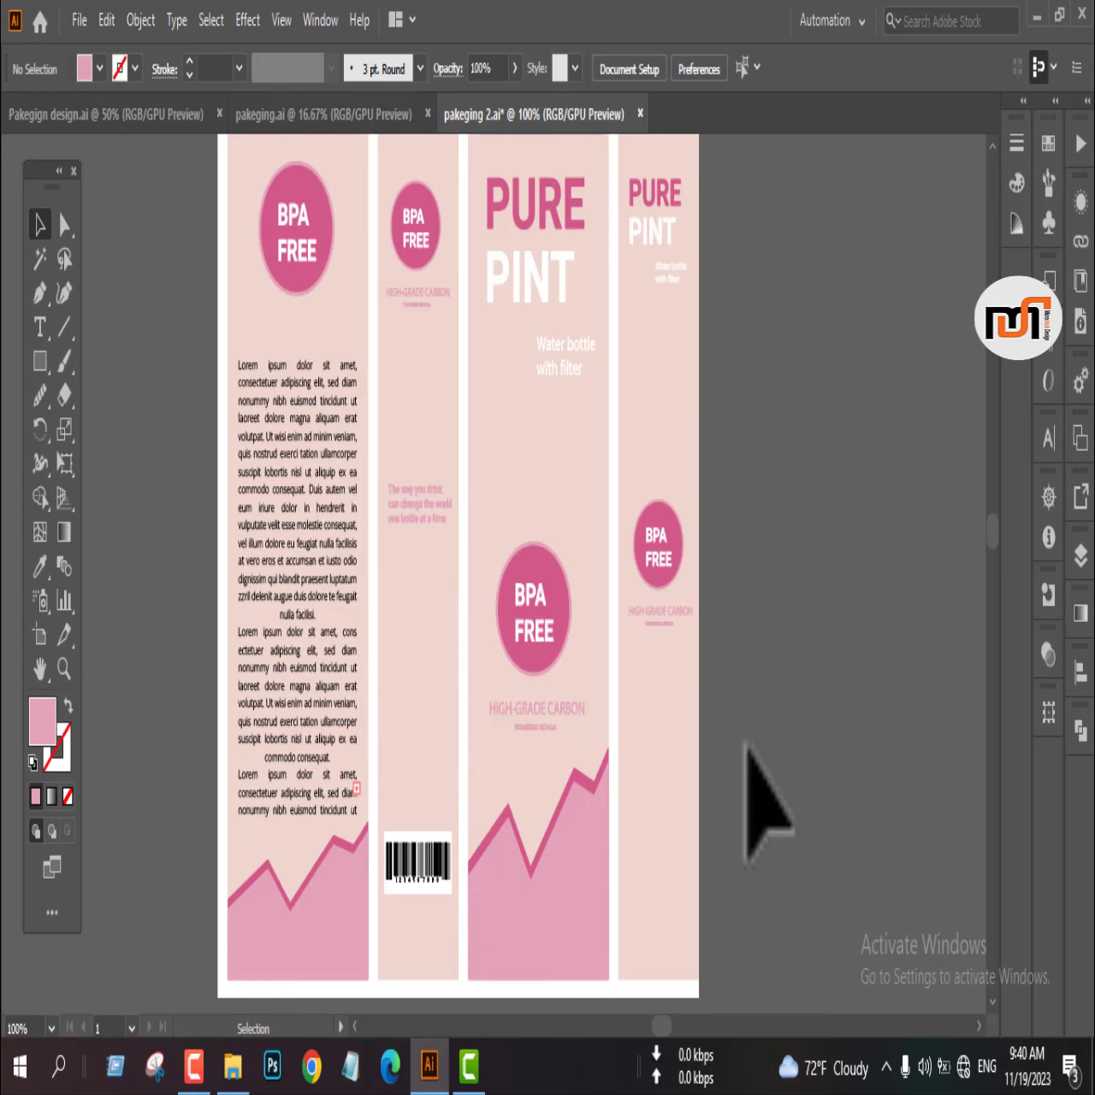
{"action": "scroll", "coordinate": [599, 693], "scroll_direction": "down", "scroll_amount": 2}
{"action": "scroll", "coordinate": [856, 709], "scroll_direction": "up", "scroll_amount": 1}
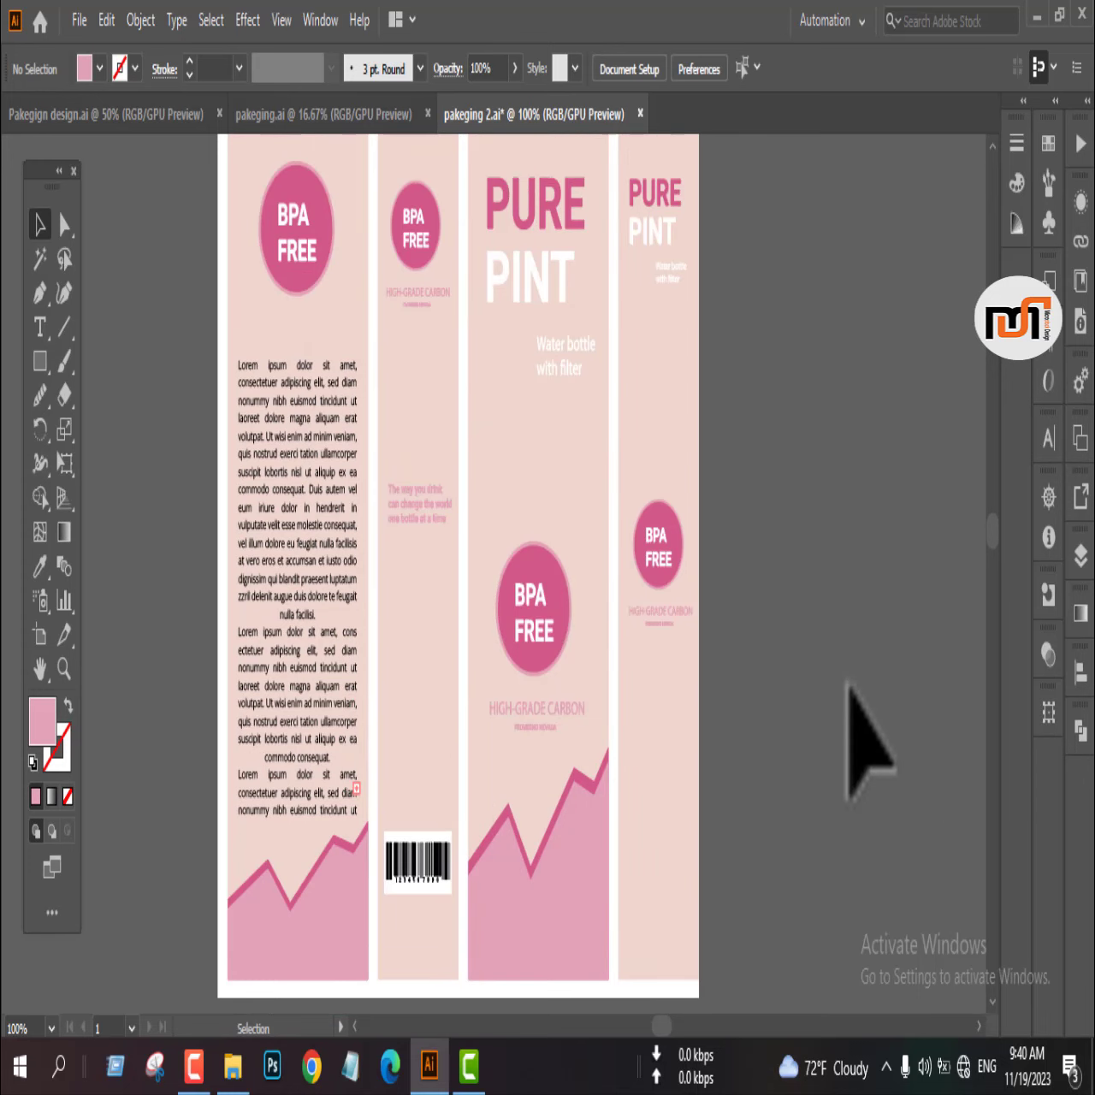
{"action": "scroll", "coordinate": [306, 696], "scroll_direction": "down", "scroll_amount": 1}
{"action": "left_click_drag", "start_coordinate": [305, 696], "coordinate": [825, 856]}
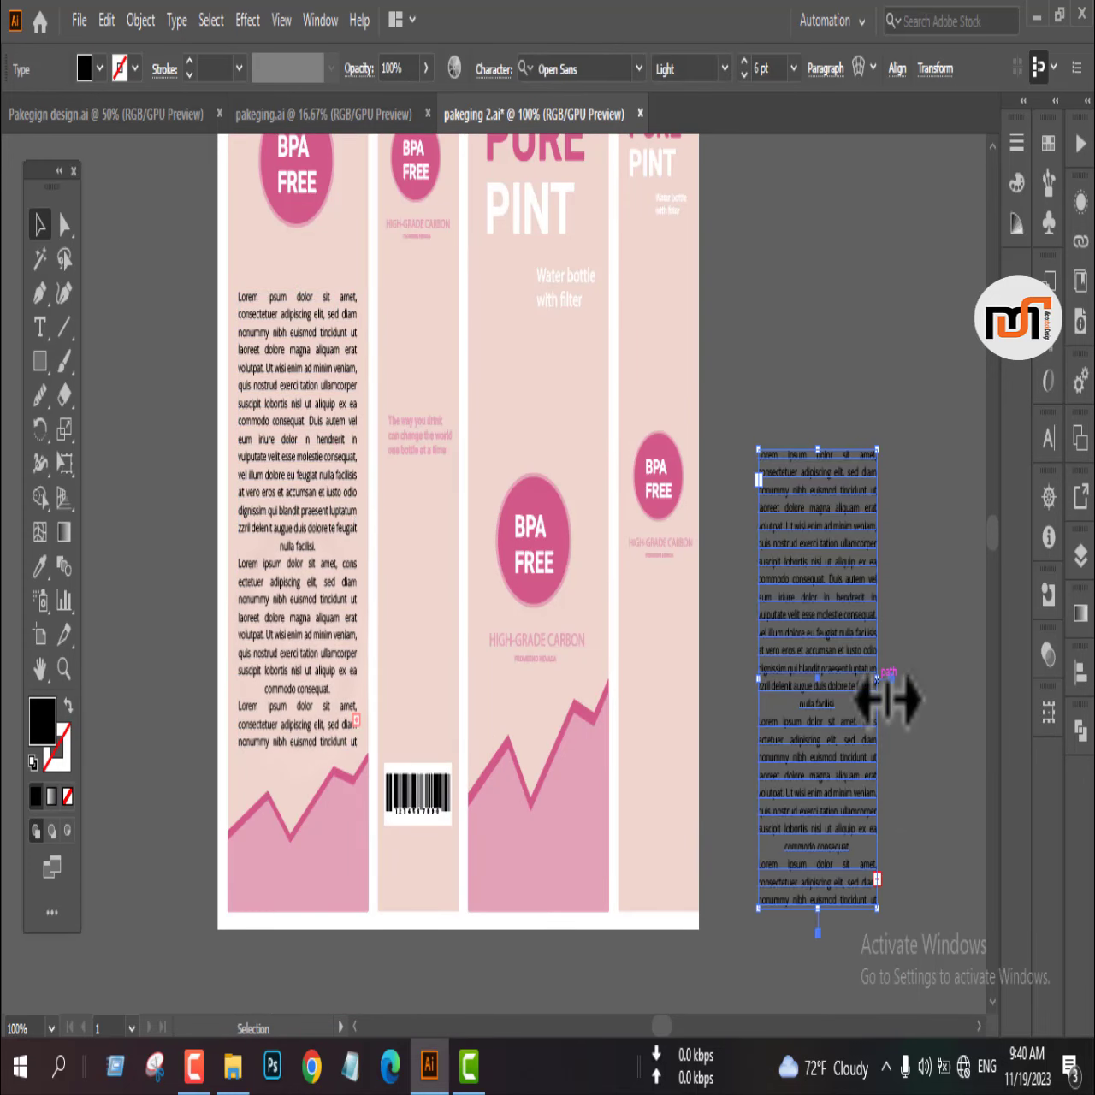
{"action": "left_click_drag", "start_coordinate": [877, 678], "coordinate": [798, 752]}
{"action": "scroll", "coordinate": [791, 795], "scroll_direction": "up", "scroll_amount": 3}
{"action": "scroll", "coordinate": [774, 829], "scroll_direction": "down", "scroll_amount": 2}
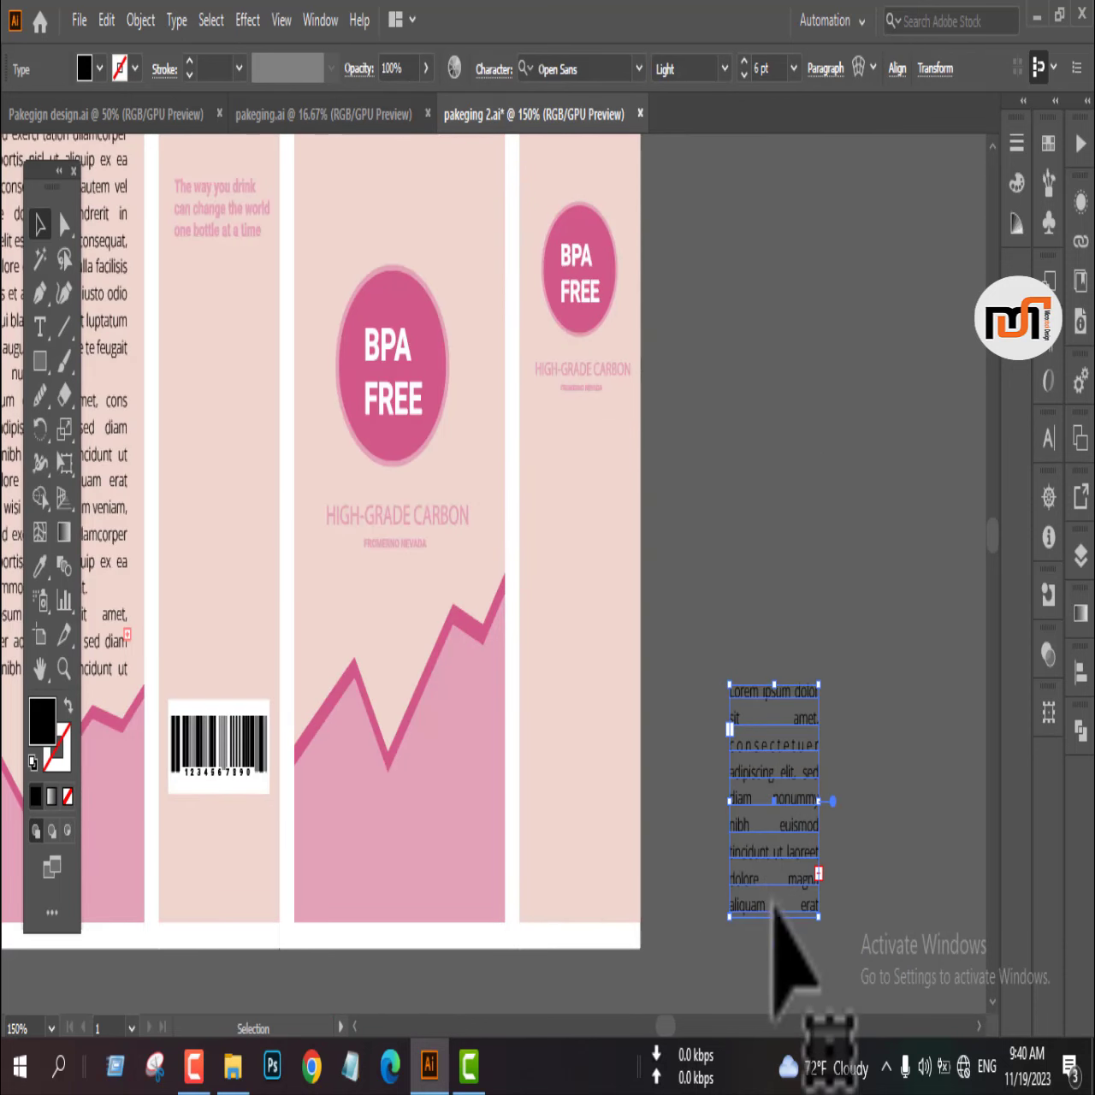
- Delete the opening lines of the copied Lorem ipsum paragraph and align its text left
{"action": "double_click", "coordinate": [774, 905]}
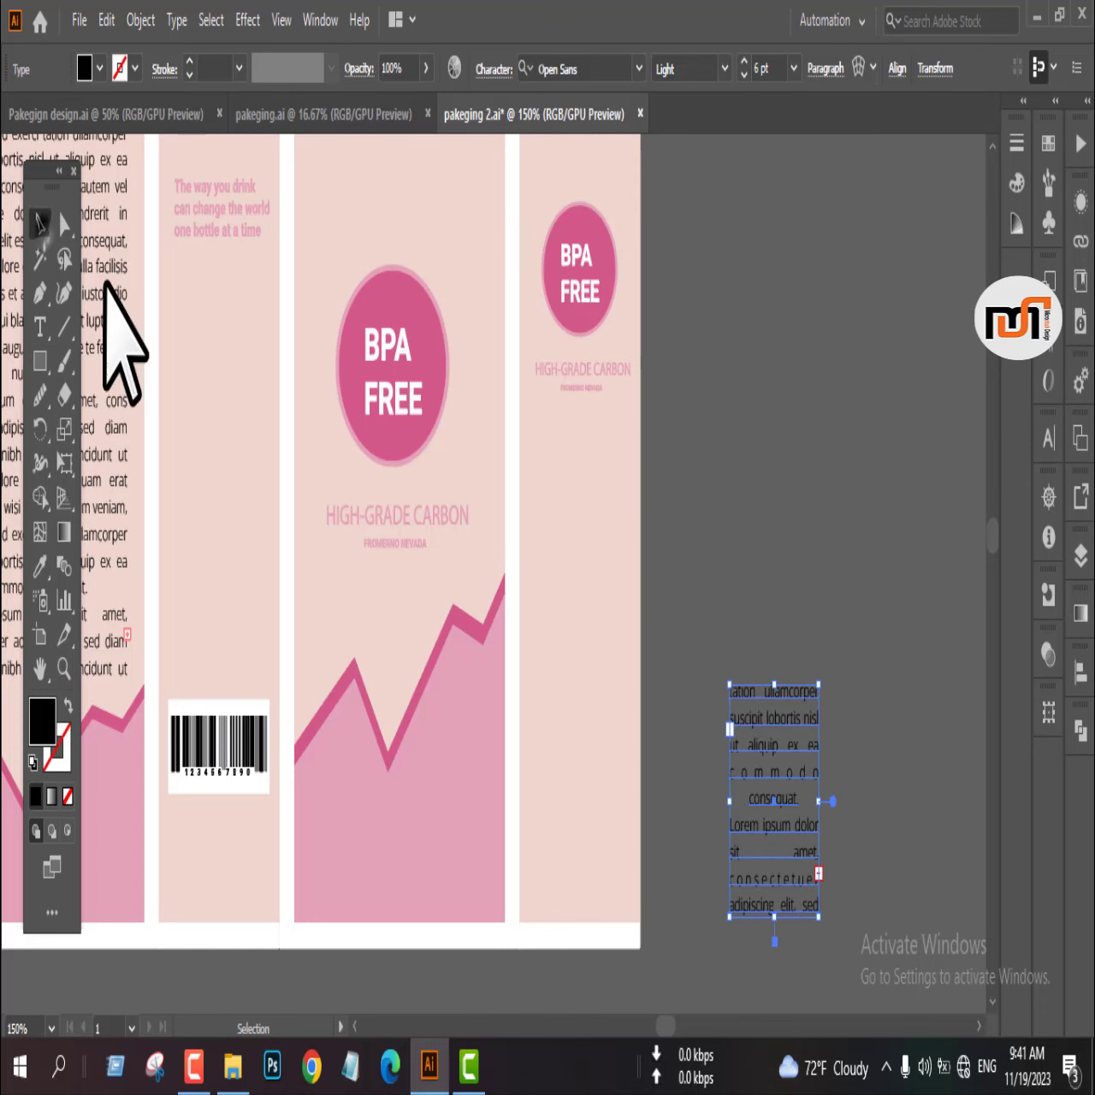
{"action": "left_click", "coordinate": [827, 70]}
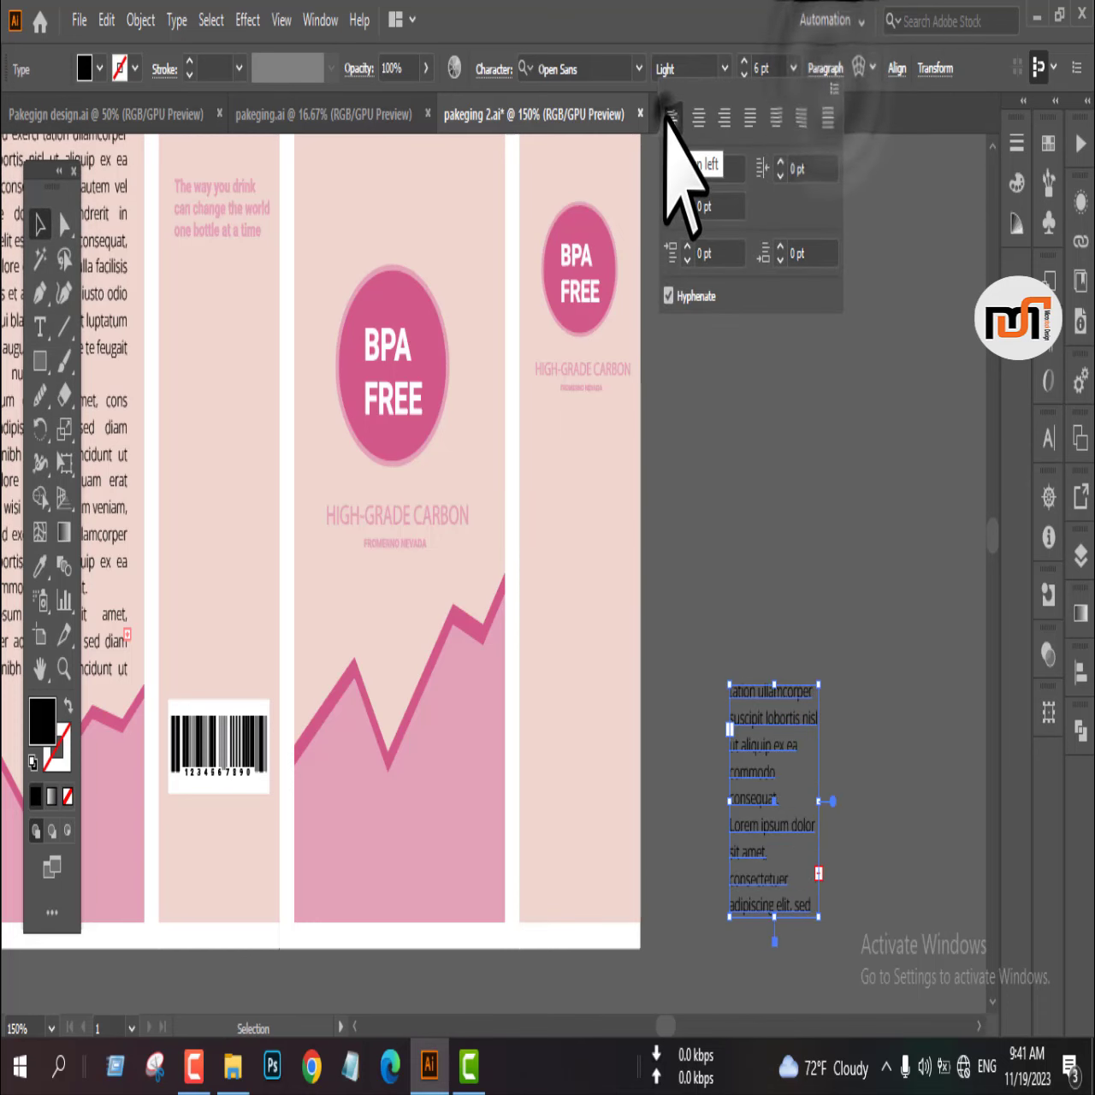
{"action": "left_click", "coordinate": [851, 554]}
- Place the copied paragraph on the second narrow panel below the HIGH-GRADE CARBON caption
{"action": "left_click_drag", "start_coordinate": [767, 762], "coordinate": [589, 587]}
{"action": "left_click", "coordinate": [706, 733]}
{"action": "scroll", "coordinate": [598, 731], "scroll_direction": "up", "scroll_amount": 2}
{"action": "left_click", "coordinate": [757, 611]}
{"action": "scroll", "coordinate": [744, 605], "scroll_direction": "down", "scroll_amount": 3}
{"action": "scroll", "coordinate": [746, 620], "scroll_direction": "up", "scroll_amount": 3}
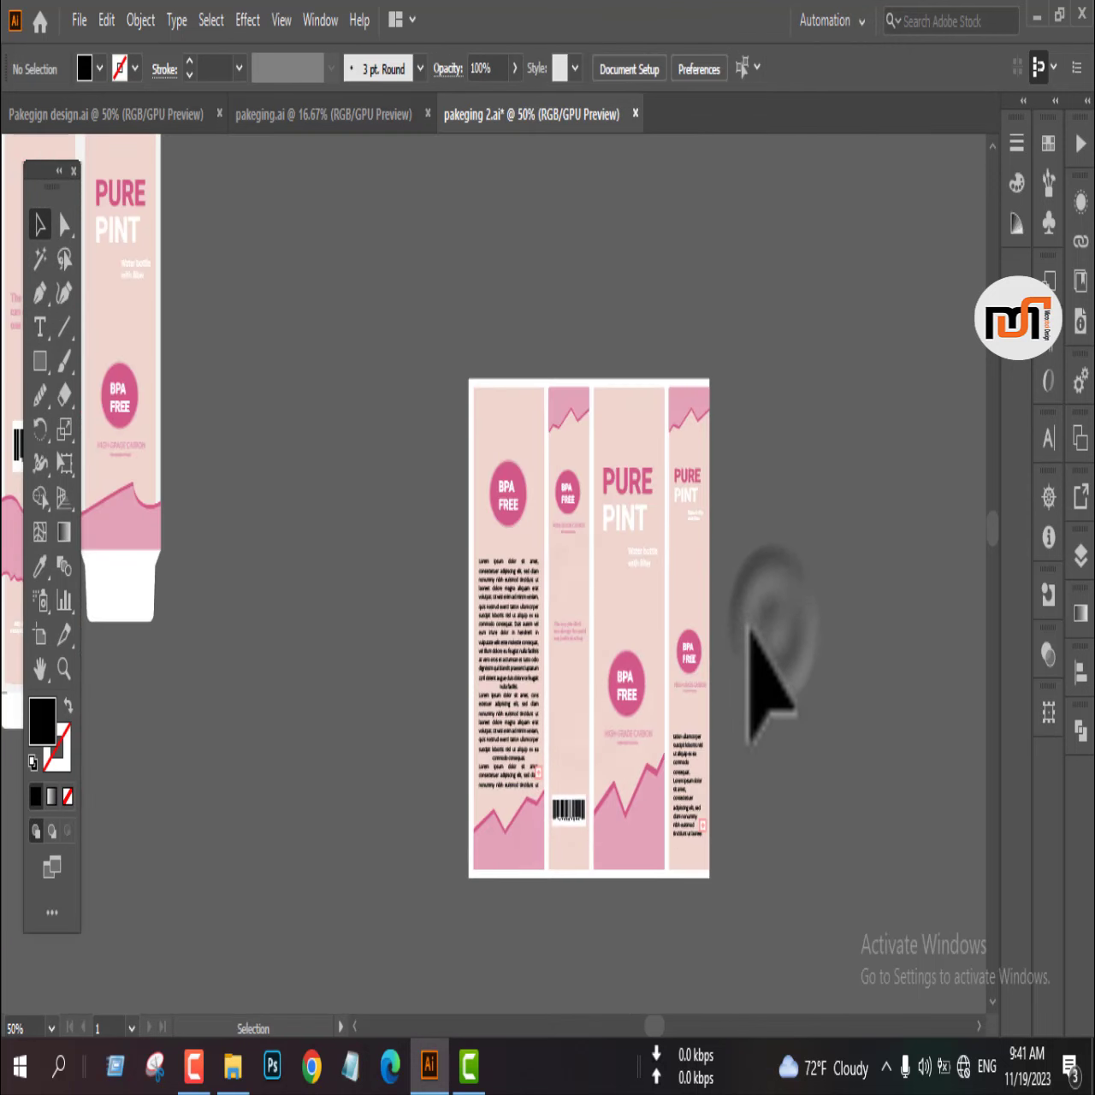
- Lower the opacity of the second narrow panel's paragraph to 74% and save the document
{"action": "left_click", "coordinate": [689, 796]}
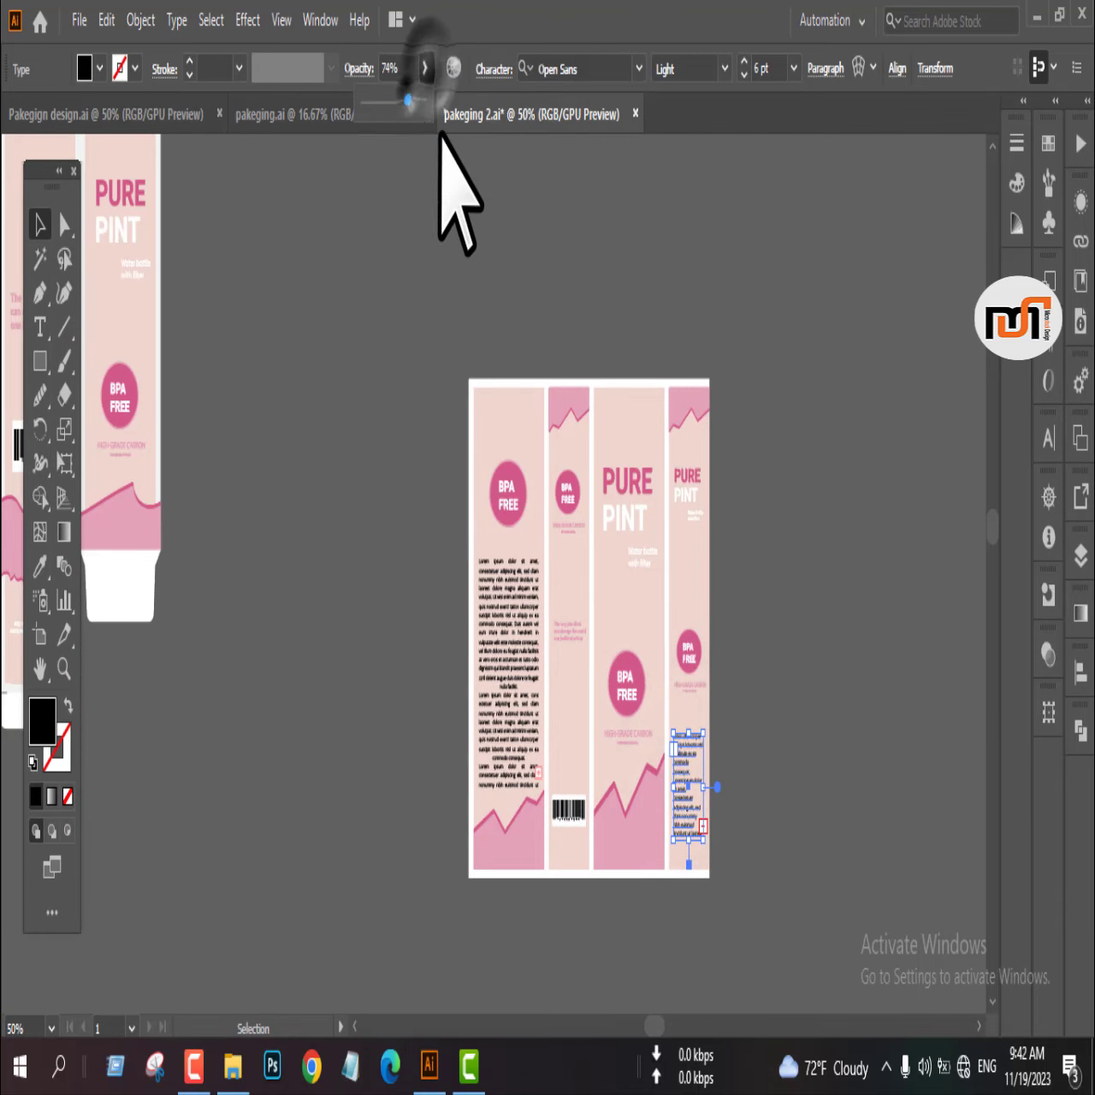
{"action": "left_click", "coordinate": [453, 224]}
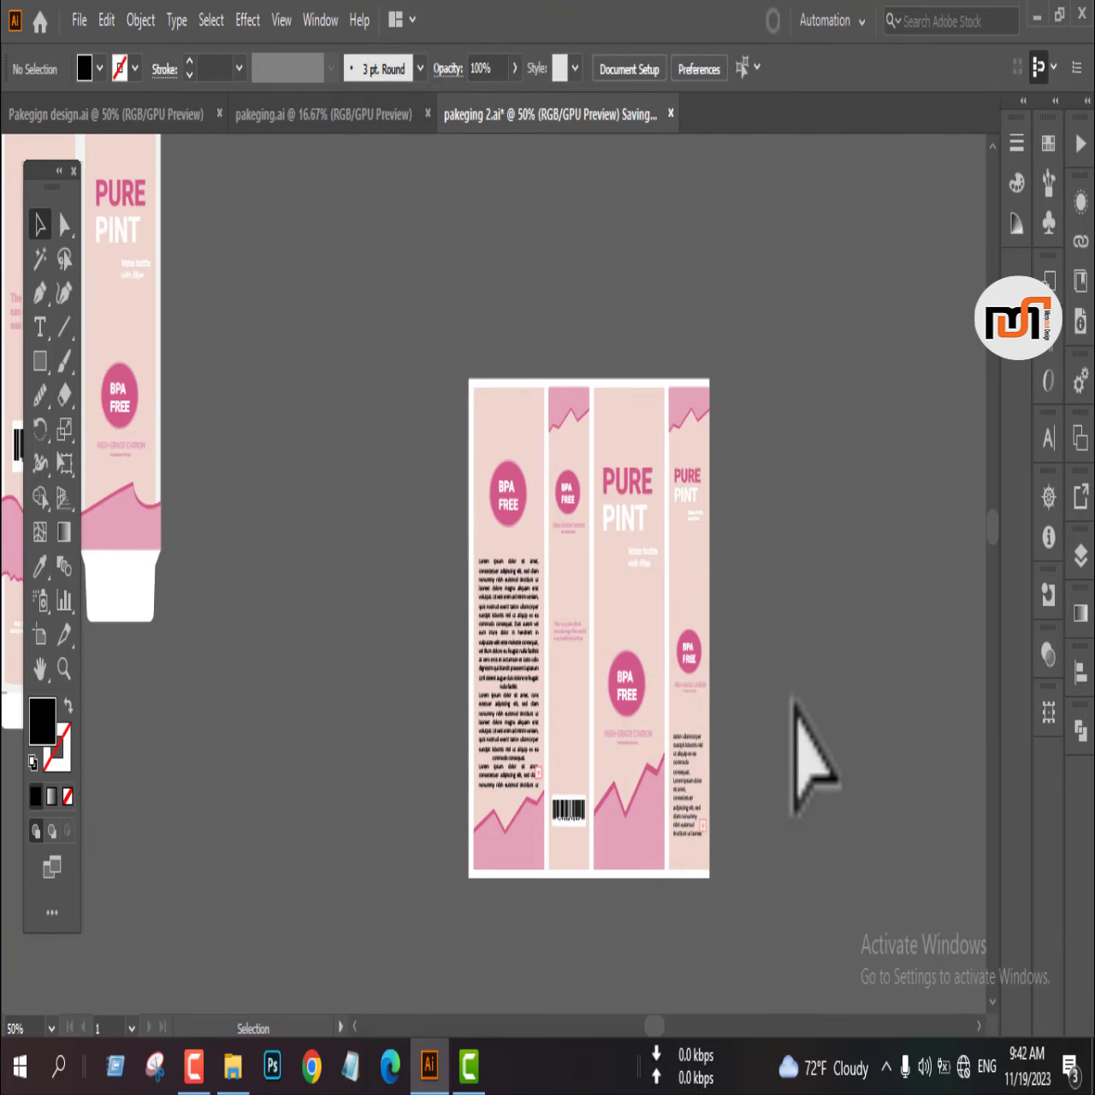
- Copy the lower dieline's top flap with its PURE PINT title and BPA FREE badge to above the new layout's first wide panel
{"action": "scroll", "coordinate": [796, 700], "scroll_direction": "up", "scroll_amount": 4}
{"action": "left_click_drag", "start_coordinate": [423, 514], "coordinate": [622, 535]}
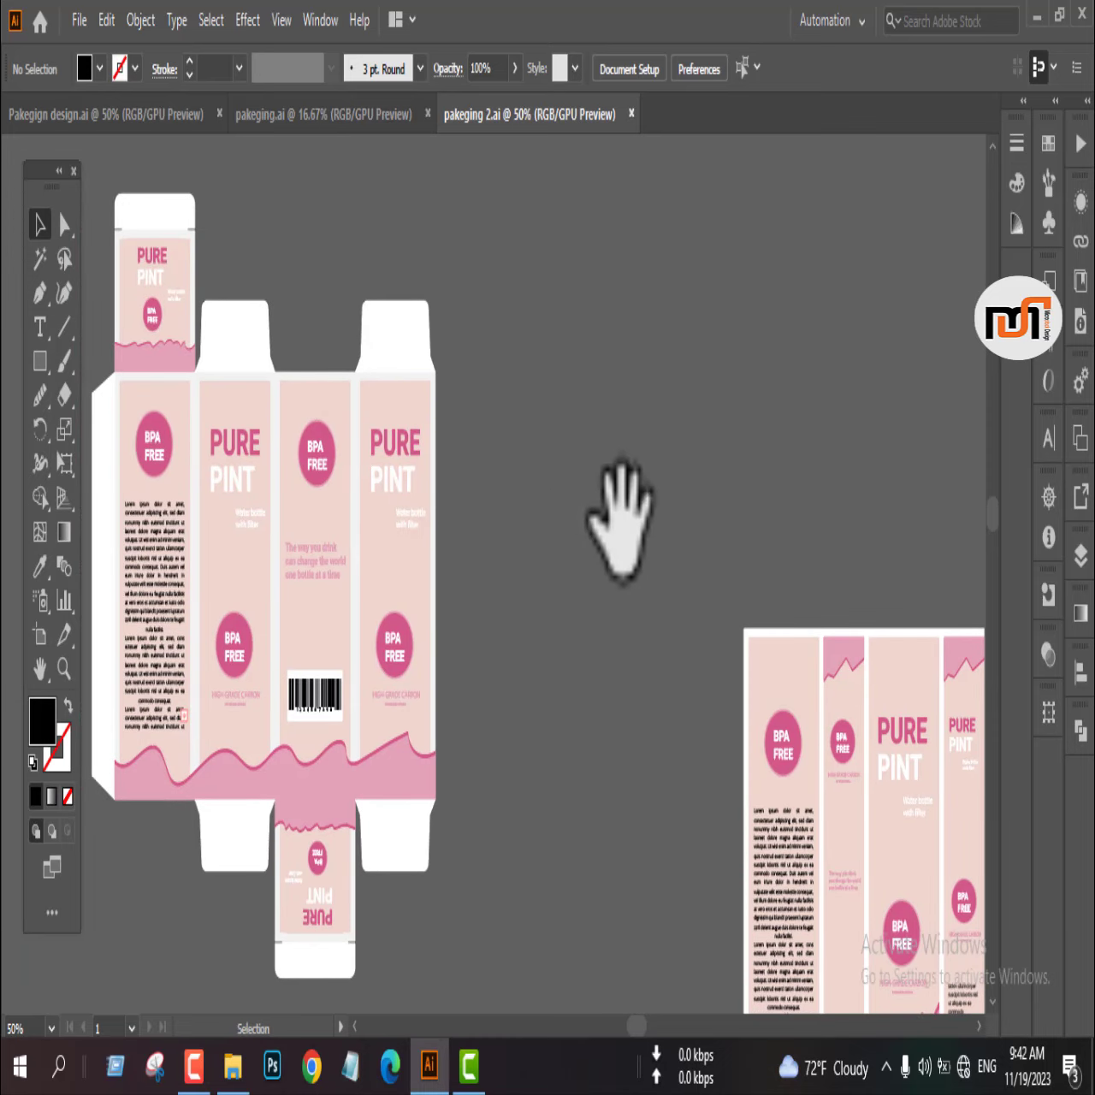
{"action": "scroll", "coordinate": [620, 526], "scroll_direction": "up", "scroll_amount": 2}
{"action": "scroll", "coordinate": [700, 493], "scroll_direction": "down", "scroll_amount": 2}
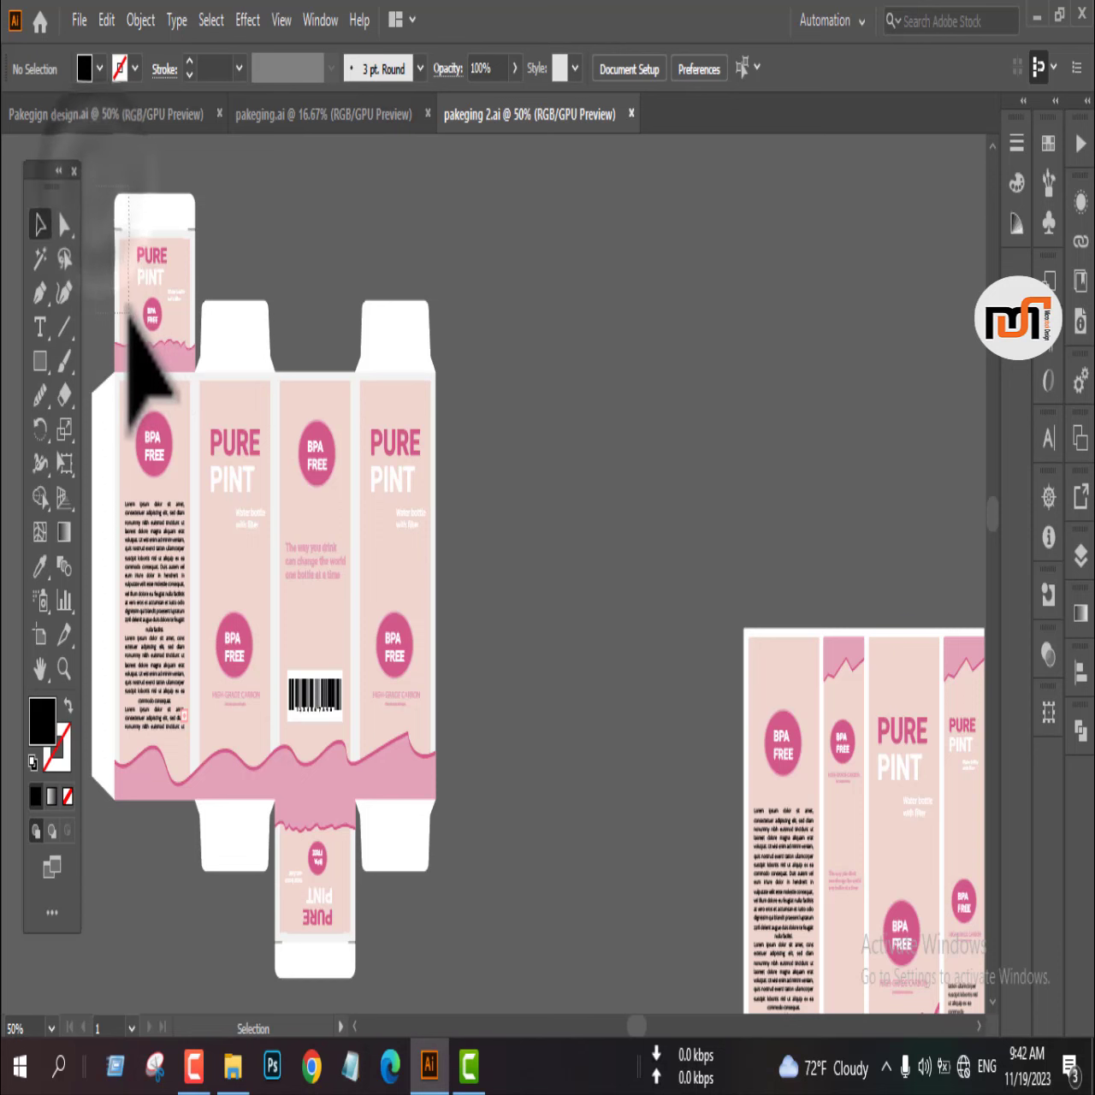
{"action": "left_click_drag", "start_coordinate": [182, 314], "coordinate": [181, 314]}
{"action": "left_click", "coordinate": [265, 286]}
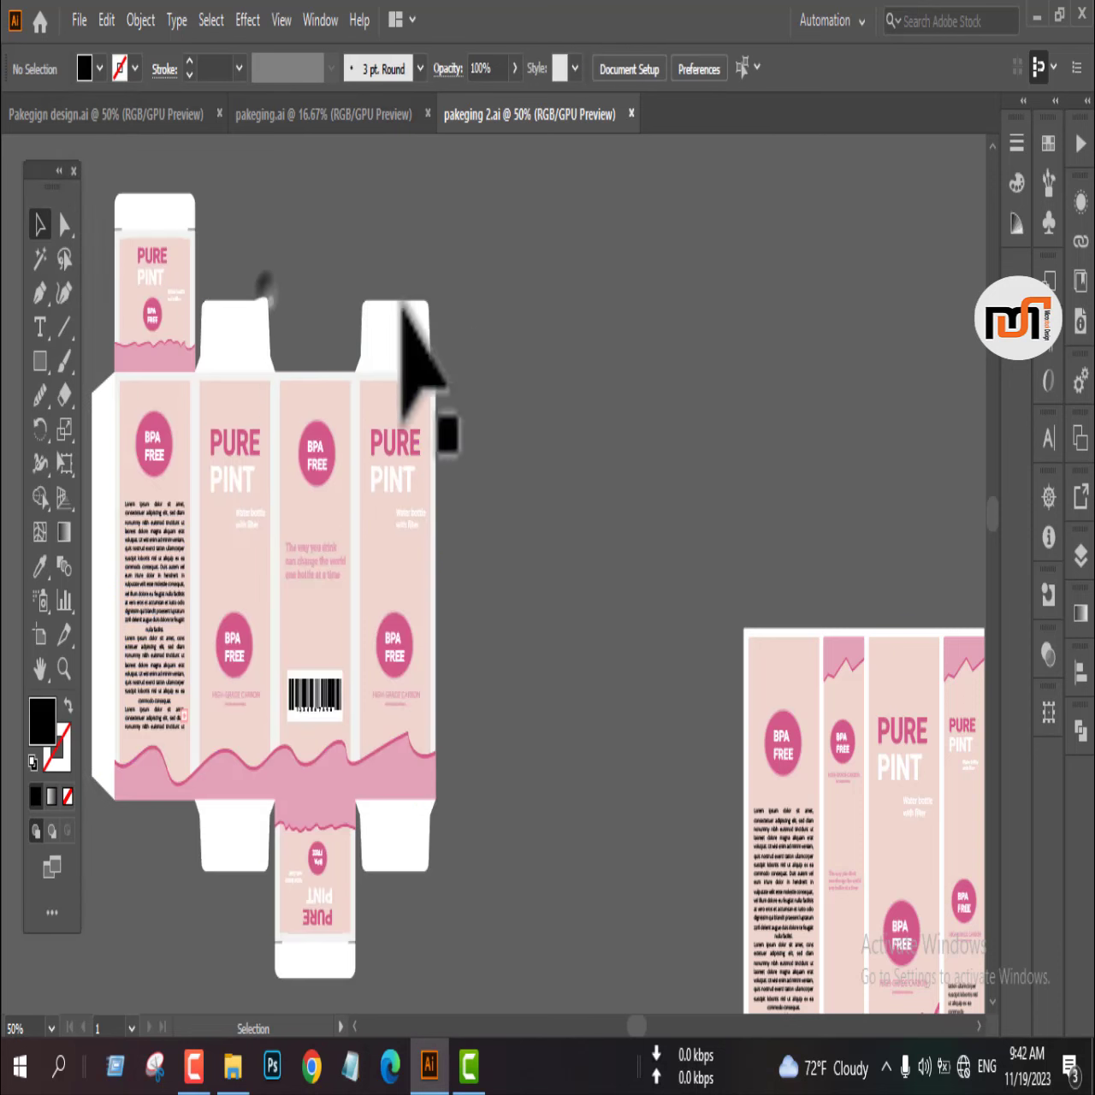
{"action": "scroll", "coordinate": [464, 334], "scroll_direction": "down", "scroll_amount": 3}
{"action": "scroll", "coordinate": [421, 685], "scroll_direction": "up", "scroll_amount": 5}
{"action": "left_click_drag", "start_coordinate": [466, 873], "coordinate": [466, 874]}
{"action": "scroll", "coordinate": [286, 676], "scroll_direction": "down", "scroll_amount": 3}
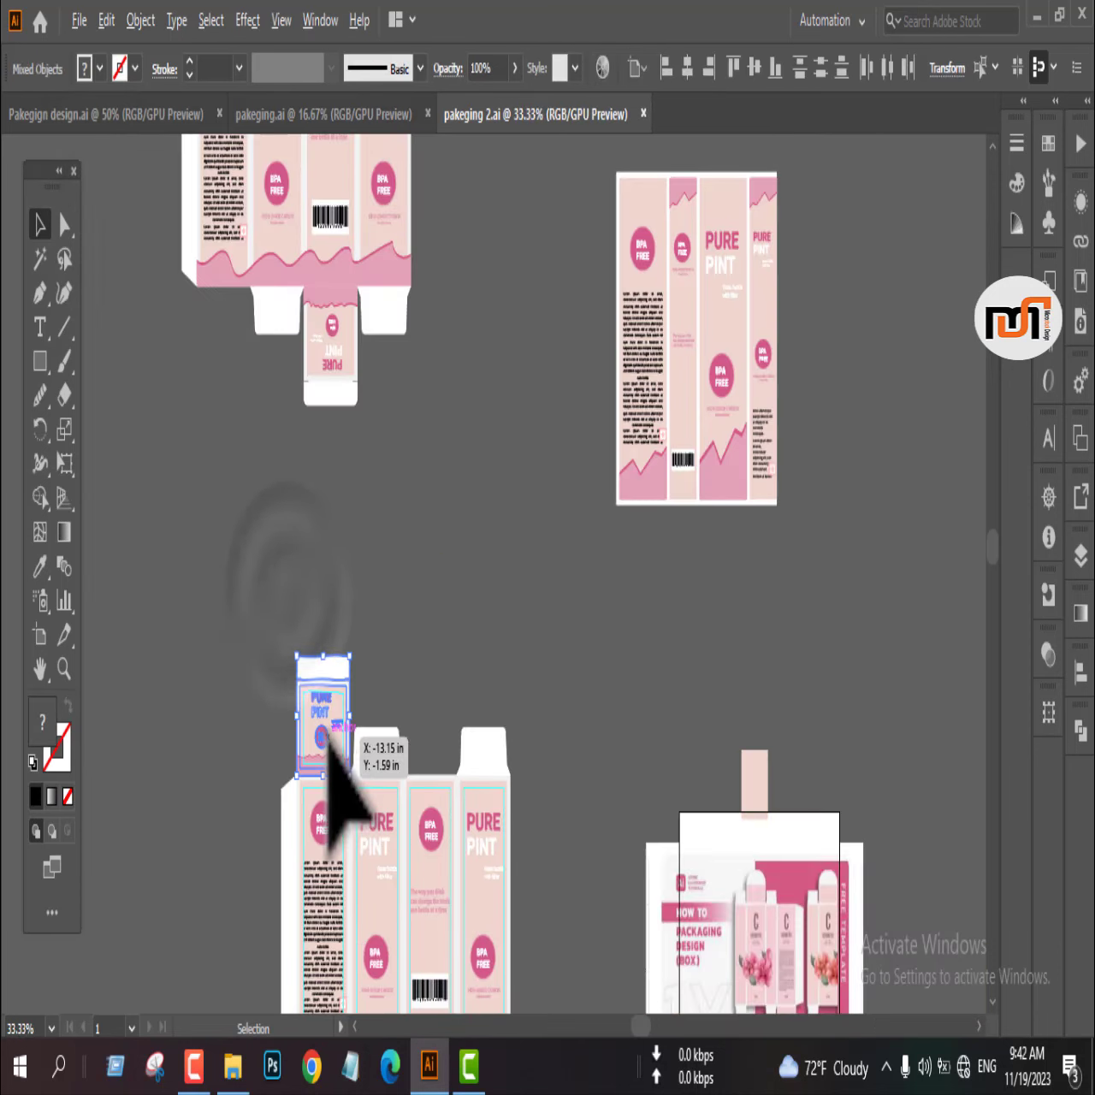
{"action": "left_click_drag", "start_coordinate": [326, 736], "coordinate": [548, 255]}
{"action": "scroll", "coordinate": [648, 476], "scroll_direction": "up", "scroll_amount": 10}
{"action": "left_click_drag", "start_coordinate": [545, 572], "coordinate": [649, 440]}
{"action": "scroll", "coordinate": [652, 442], "scroll_direction": "up", "scroll_amount": 3}
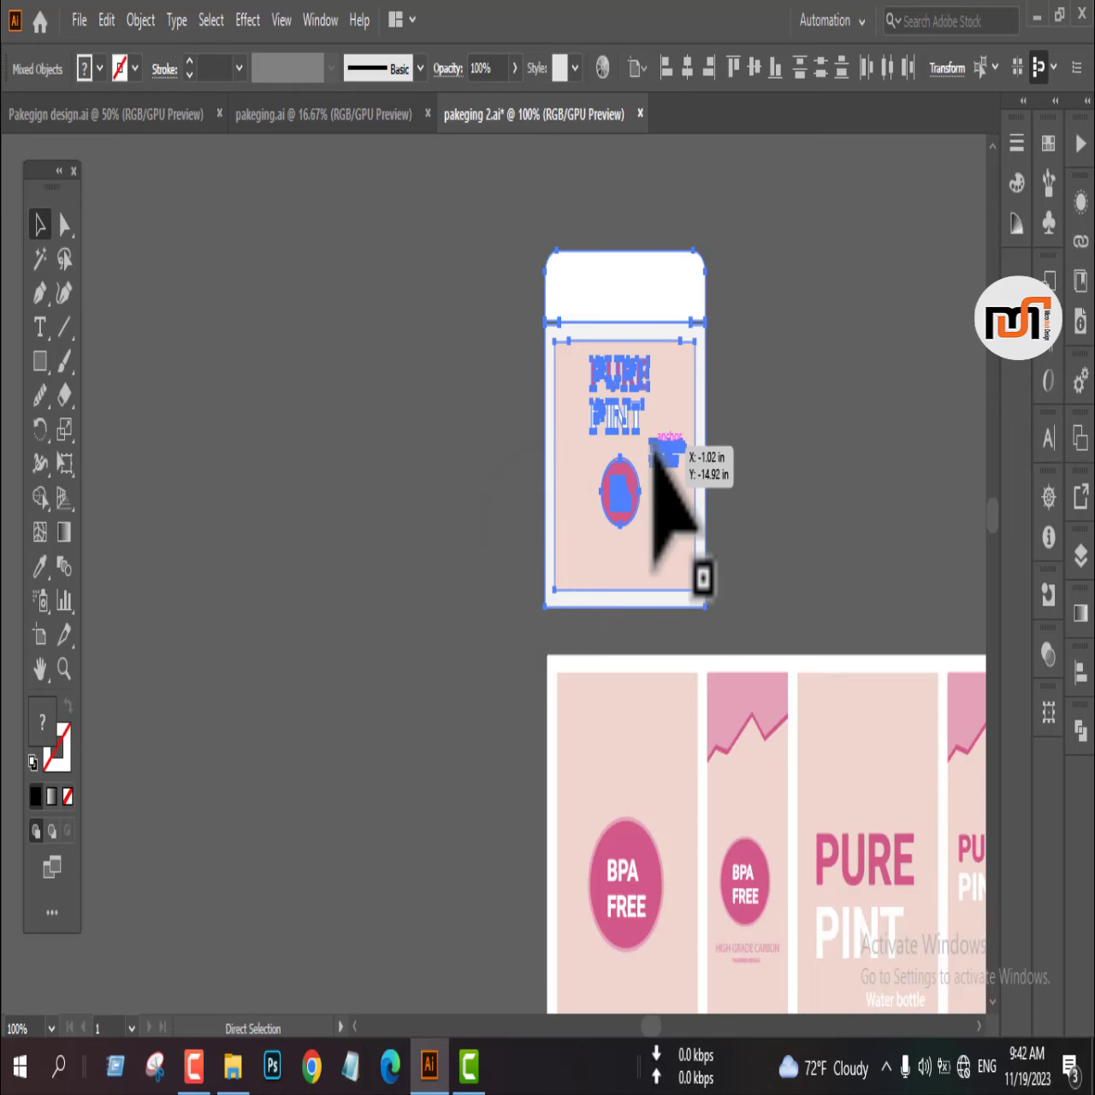
- Try to seat the copied flap's background shapes against the top edge of the first wide panel
{"action": "left_click", "coordinate": [773, 448]}
{"action": "left_click", "coordinate": [668, 451]}
{"action": "left_click", "coordinate": [836, 378]}
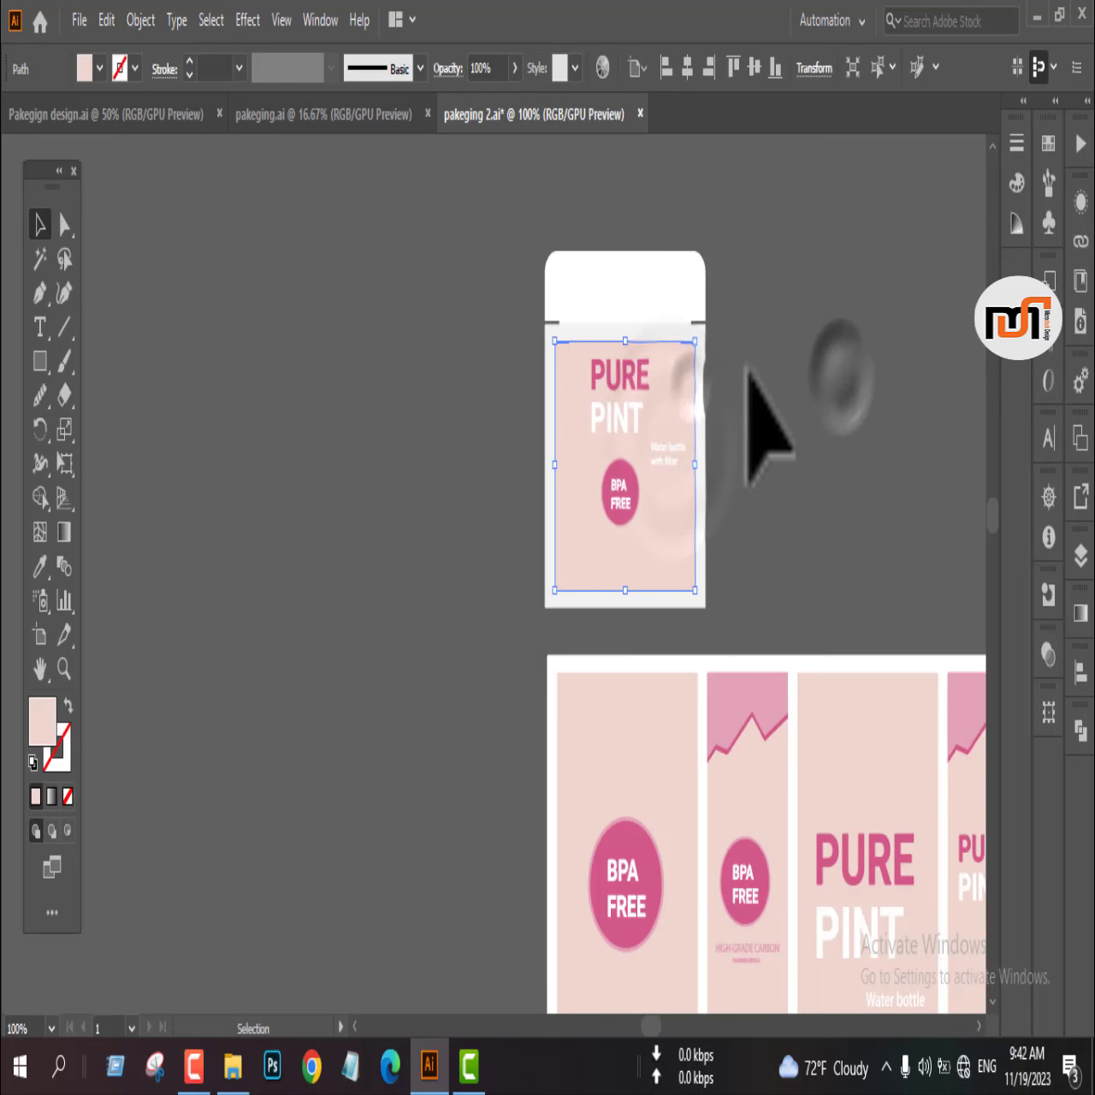
{"action": "left_click_drag", "start_coordinate": [637, 470], "coordinate": [649, 517]}
{"action": "left_click", "coordinate": [785, 525]}
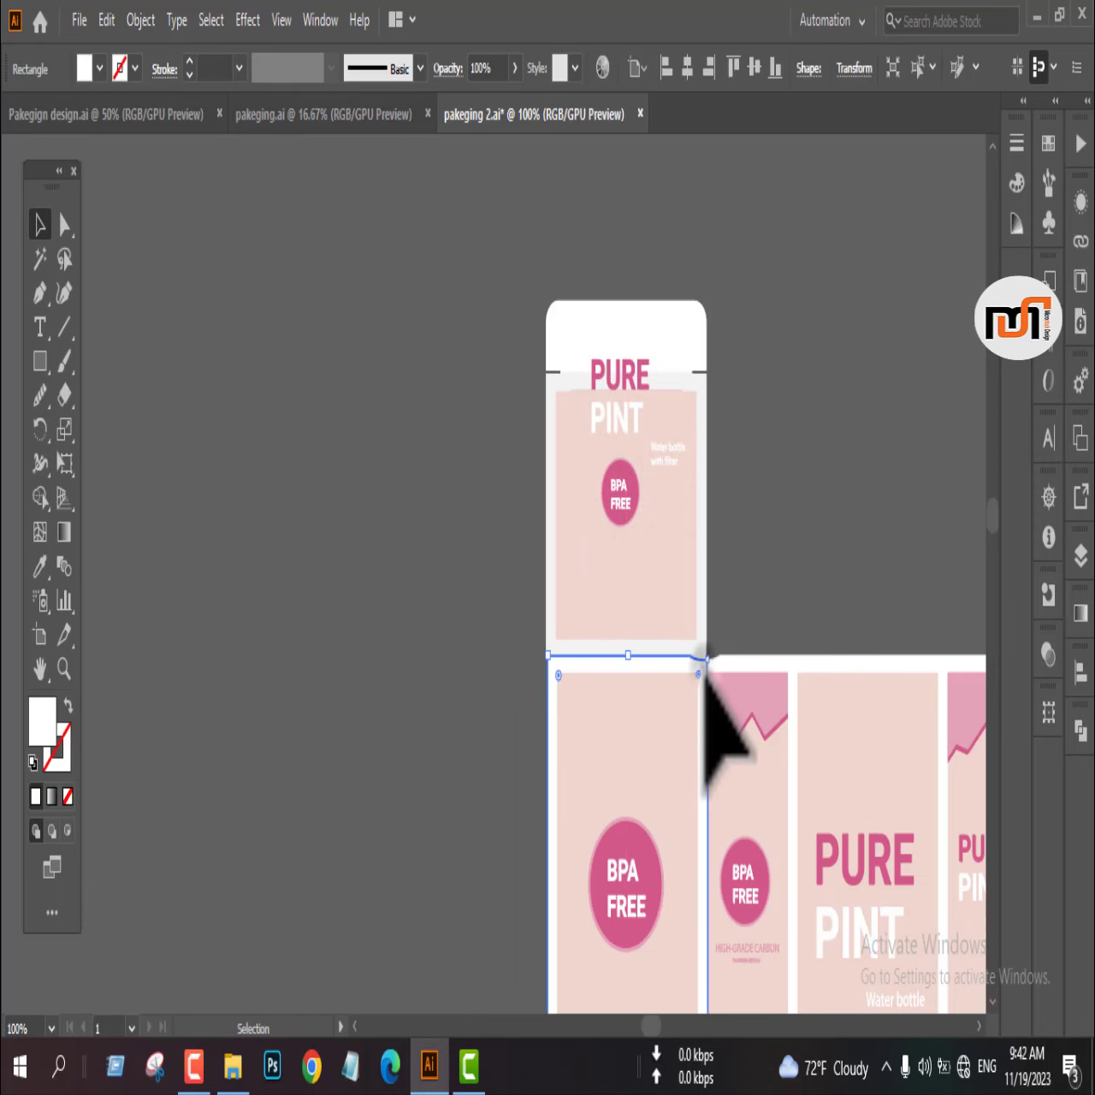
{"action": "left_click", "coordinate": [726, 588]}
{"action": "scroll", "coordinate": [716, 629], "scroll_direction": "up", "scroll_amount": 3}
{"action": "left_click", "coordinate": [677, 604]}
{"action": "left_click", "coordinate": [733, 568]}
{"action": "scroll", "coordinate": [746, 596], "scroll_direction": "down", "scroll_amount": 3}
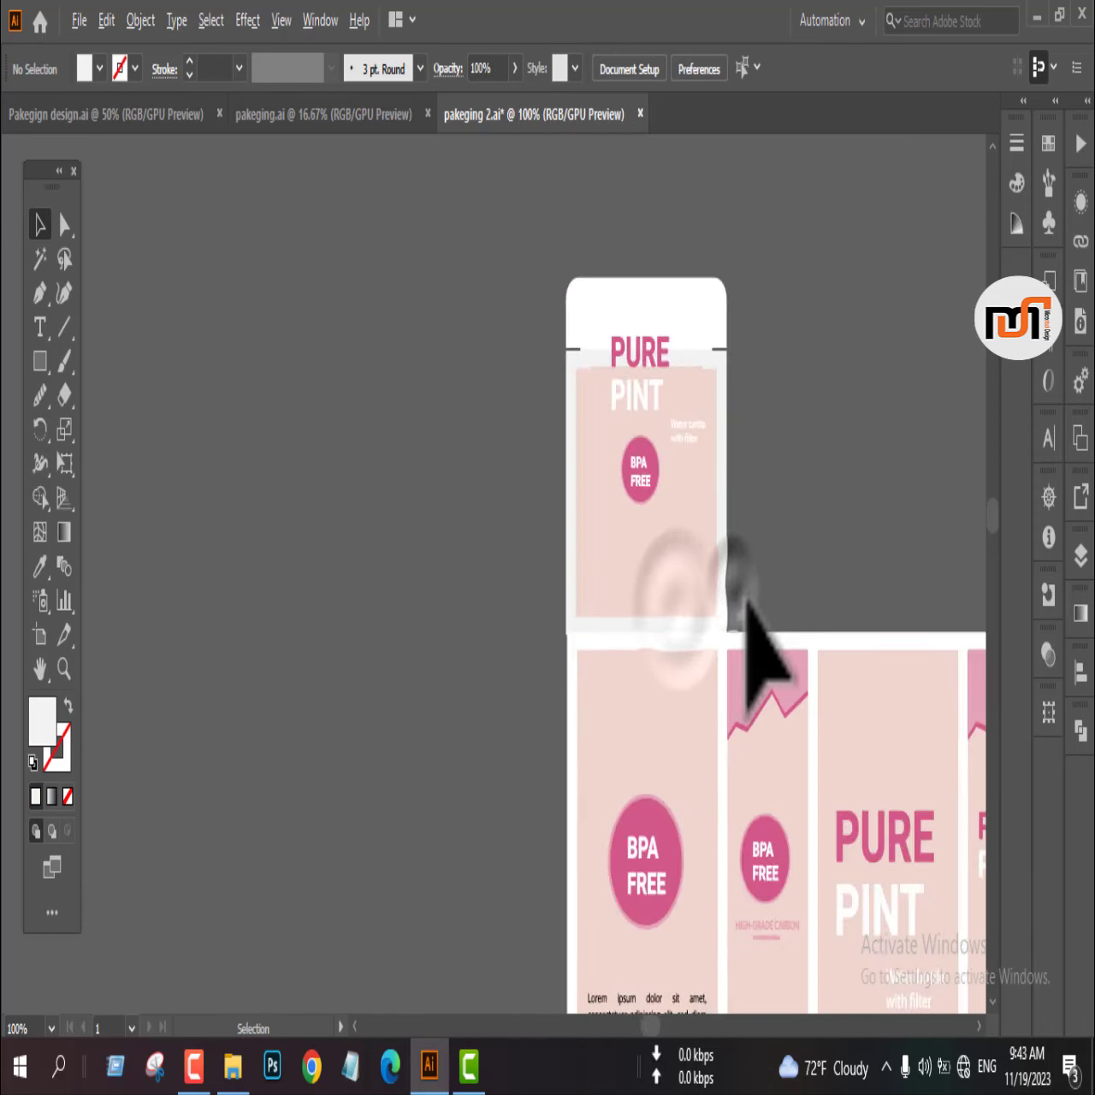
- Nudge the flap's background shapes up so the PURE PINT title and BPA FREE badge sit inside the pink area
{"action": "scroll", "coordinate": [746, 597], "scroll_direction": "up", "scroll_amount": 1}
{"action": "scroll", "coordinate": [758, 586], "scroll_direction": "up", "scroll_amount": 1}
{"action": "left_click_drag", "start_coordinate": [586, 547], "coordinate": [655, 623]}
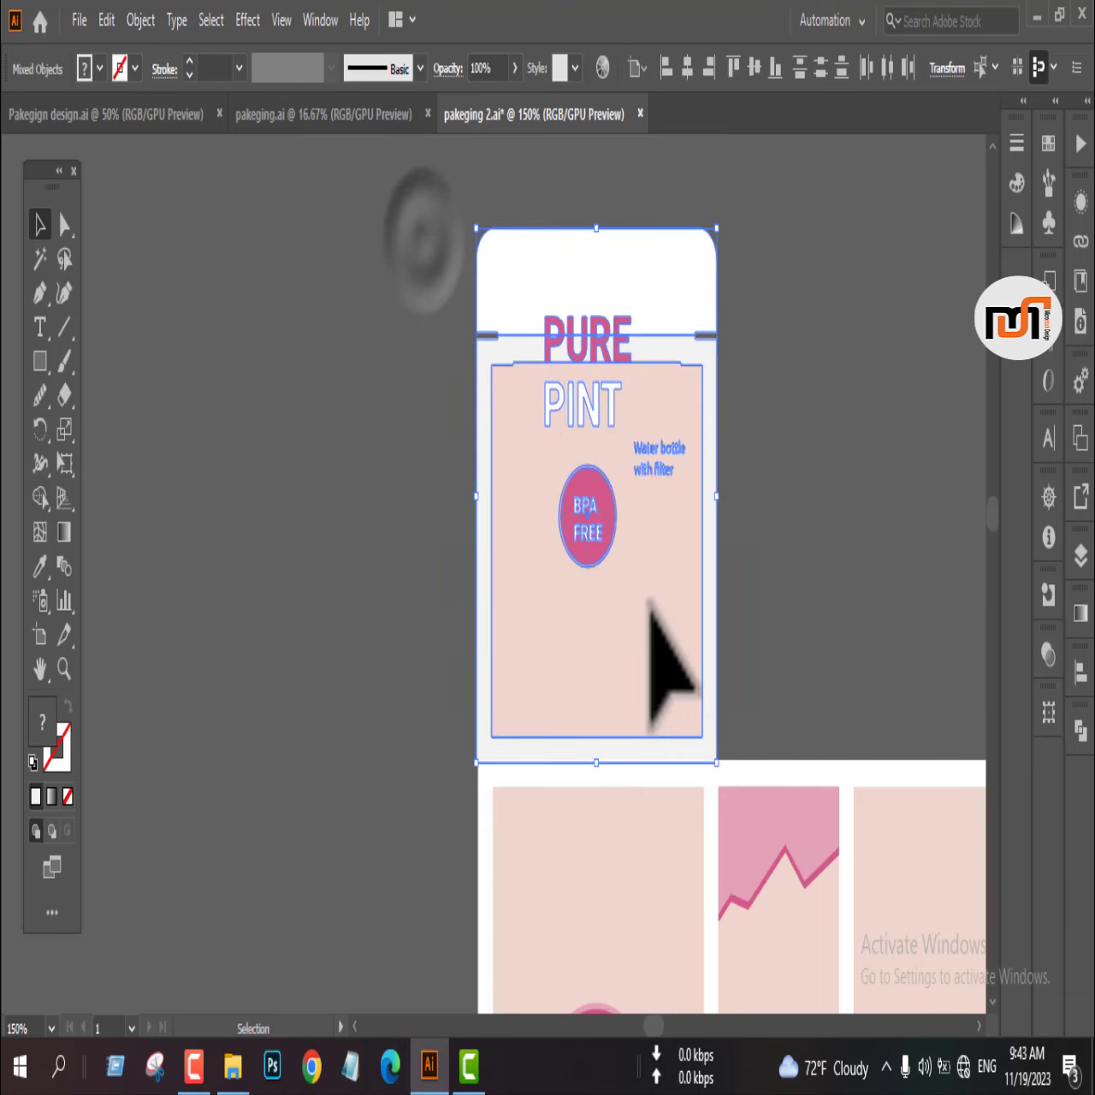
{"action": "key", "text": "shift+Up"}
{"action": "key", "text": "shift+Up"}
{"action": "key", "text": "shift+Up"}
{"action": "key", "text": "shift+Up"}
{"action": "key", "text": "shift+Up"}
{"action": "key", "text": "shift+Up"}
{"action": "left_click", "coordinate": [774, 503]}
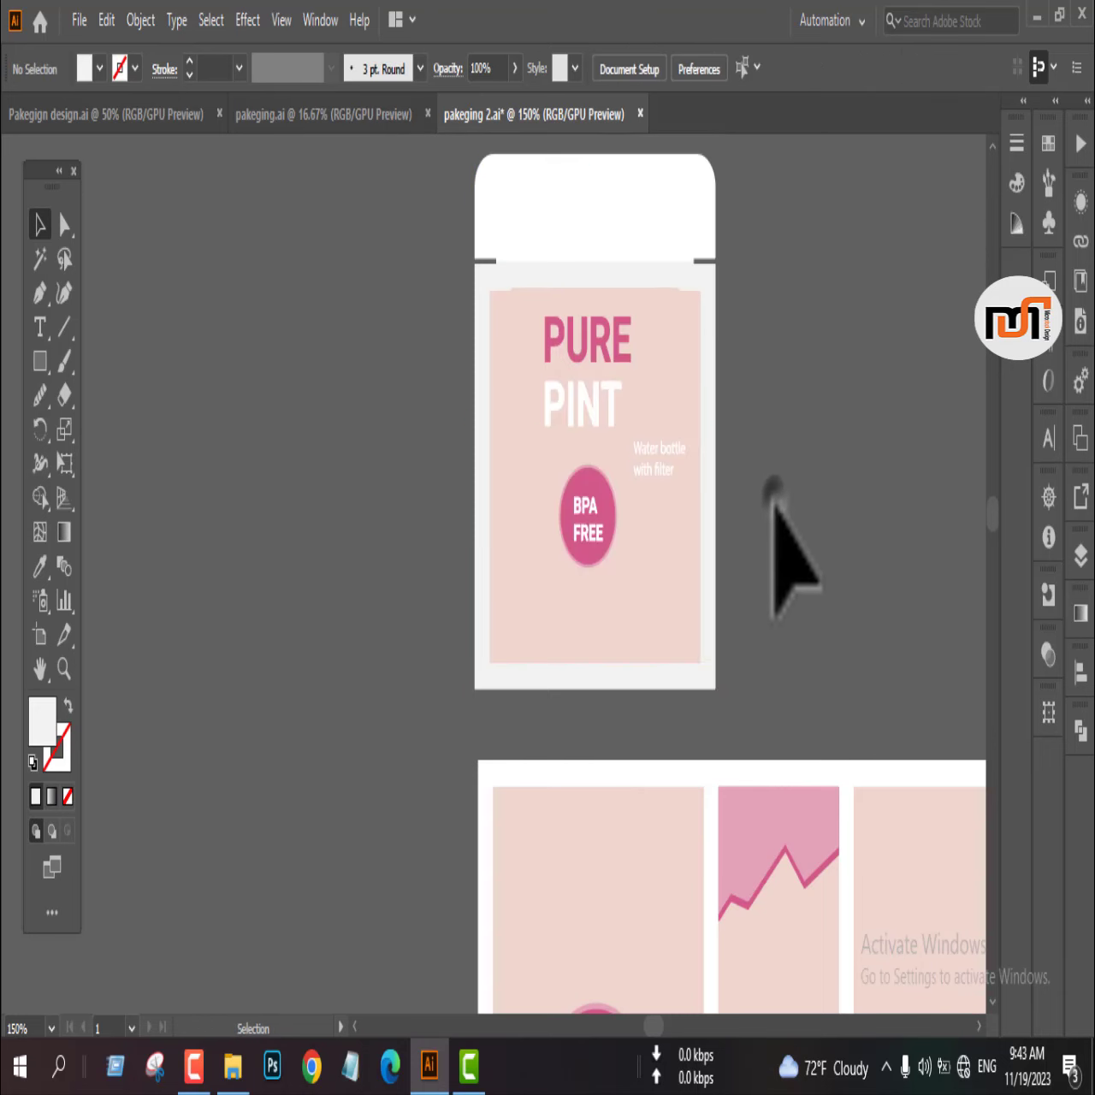
- Group the flap with its artwork and seat it flush against the top edge of the first wide panel
{"action": "left_click_drag", "start_coordinate": [653, 543], "coordinate": [657, 614]}
{"action": "left_click", "coordinate": [753, 590]}
{"action": "left_click", "coordinate": [715, 711]}
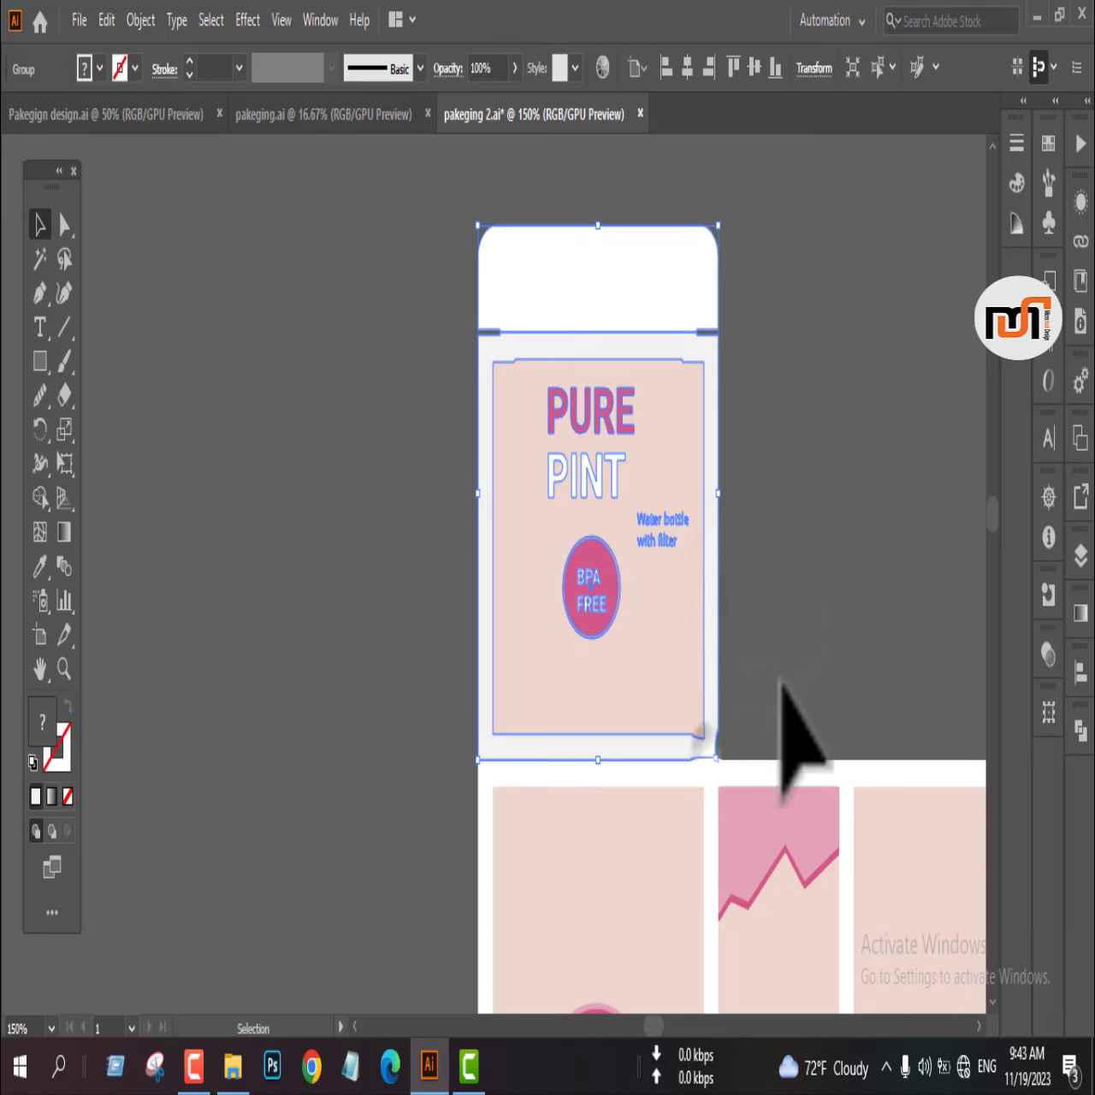
{"action": "scroll", "coordinate": [477, 591], "scroll_direction": "down", "scroll_amount": 3}
{"action": "scroll", "coordinate": [505, 367], "scroll_direction": "down", "scroll_amount": 3}
{"action": "left_click_drag", "start_coordinate": [506, 364], "coordinate": [806, 911]}
{"action": "scroll", "coordinate": [809, 665], "scroll_direction": "down", "scroll_amount": 3}
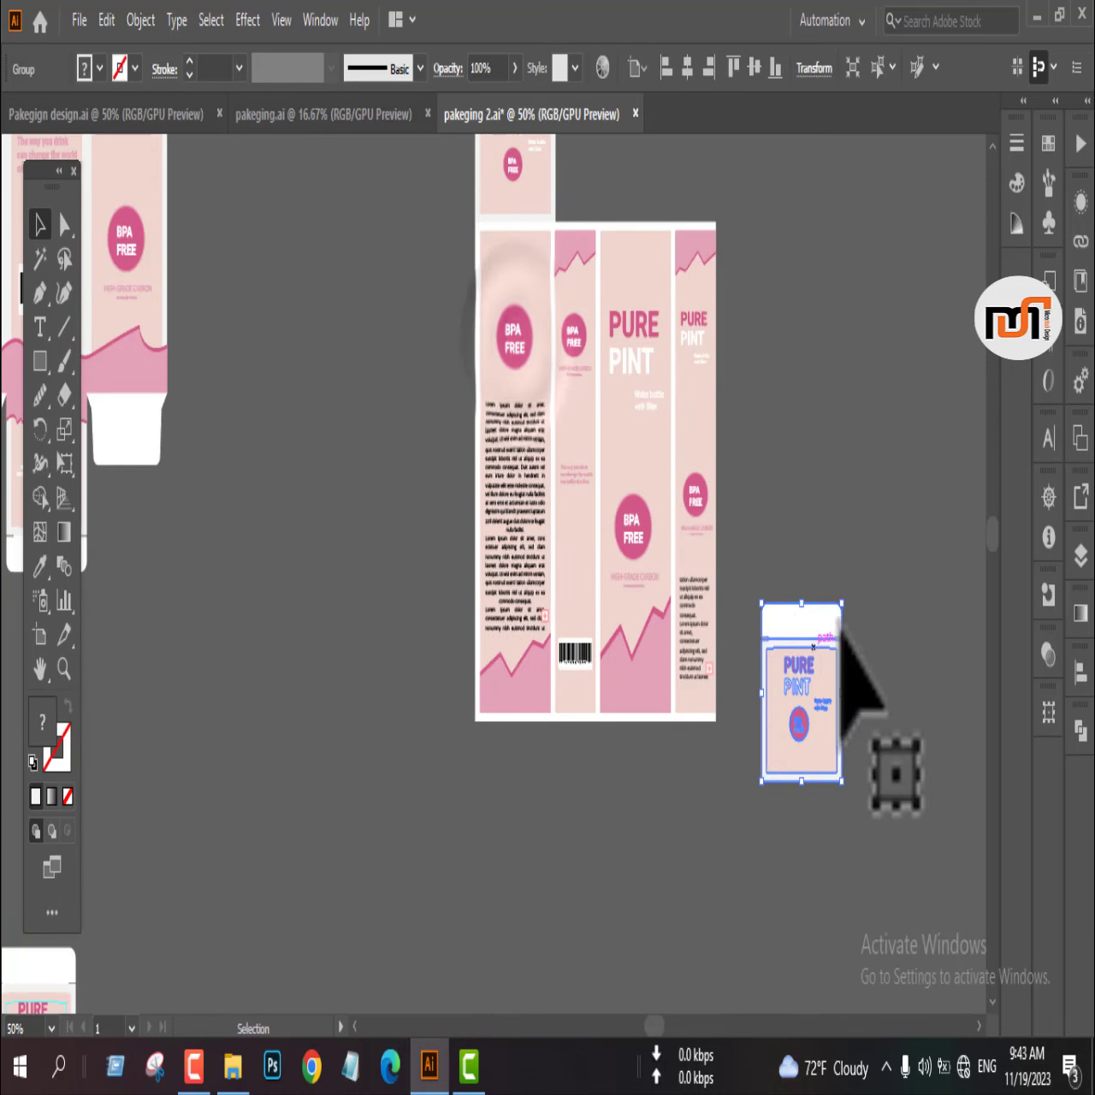
{"action": "key", "text": "Delete"}
- Recolour the light grey area around the top flap's pink panel white
{"action": "scroll", "coordinate": [557, 391], "scroll_direction": "up", "scroll_amount": 2}
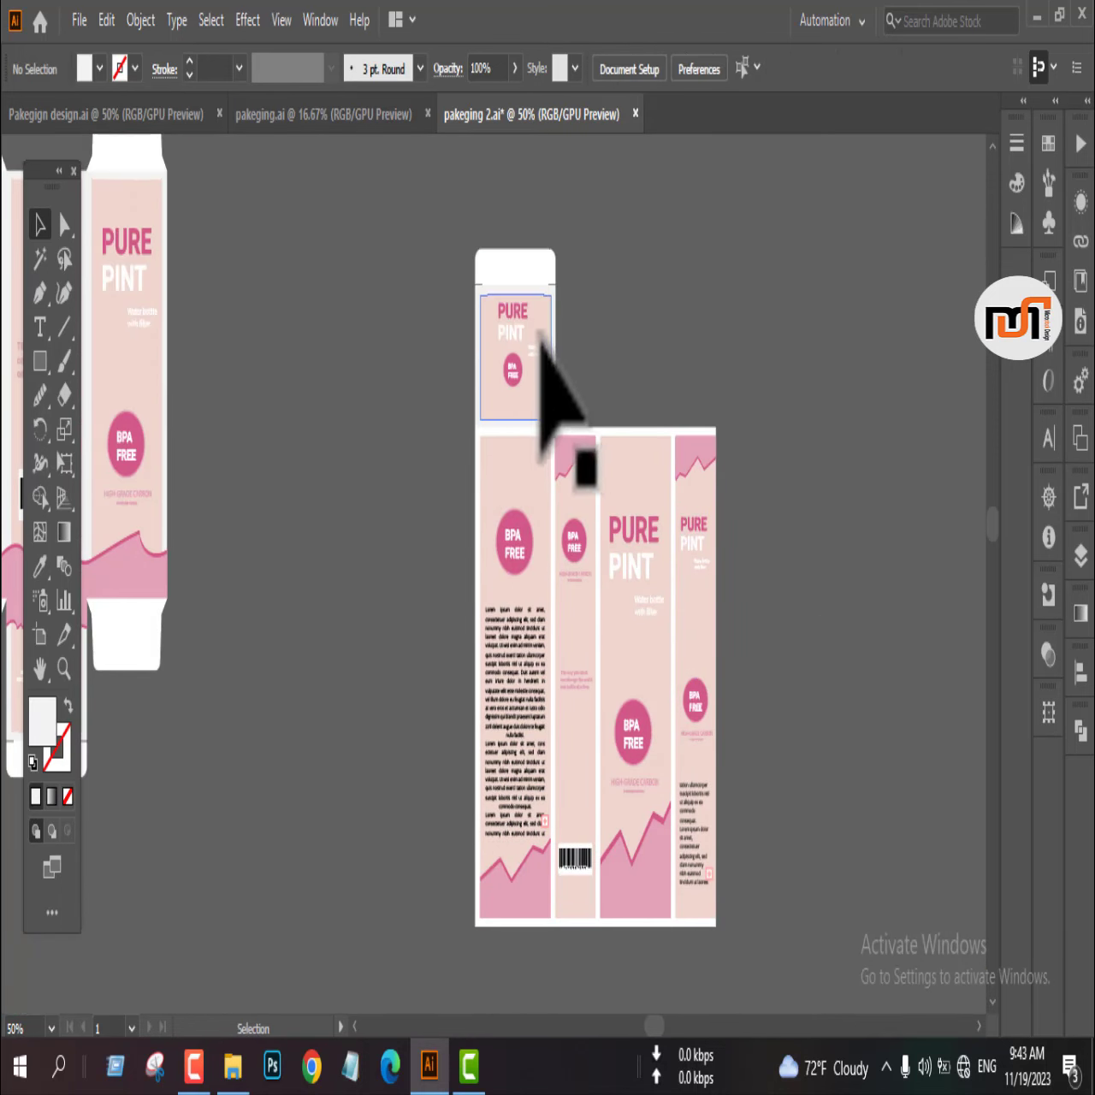
{"action": "scroll", "coordinate": [557, 391], "scroll_direction": "up", "scroll_amount": 5}
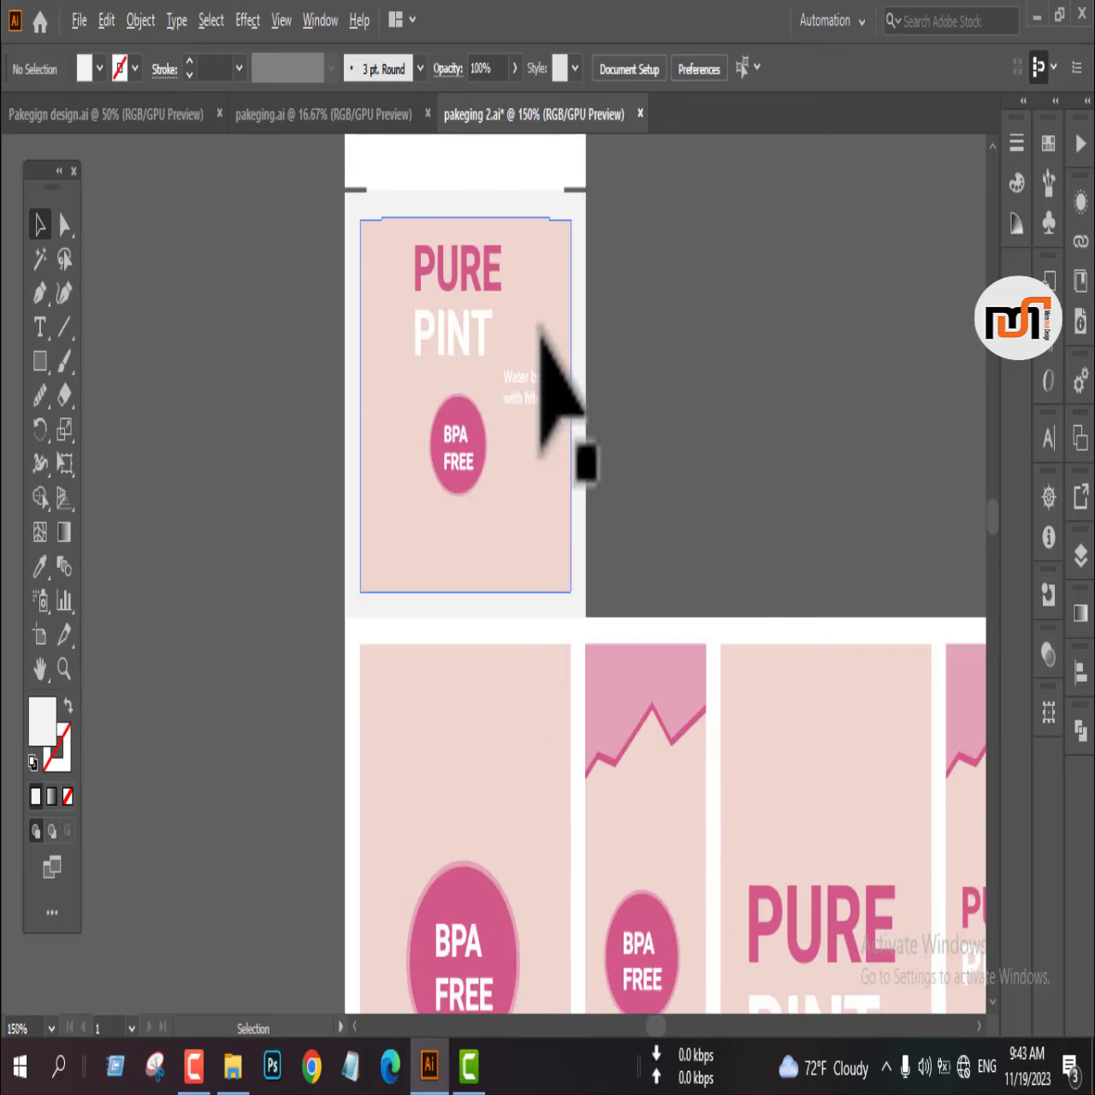
{"action": "left_click", "coordinate": [587, 598]}
{"action": "key", "text": "v"}
{"action": "left_click", "coordinate": [657, 466]}
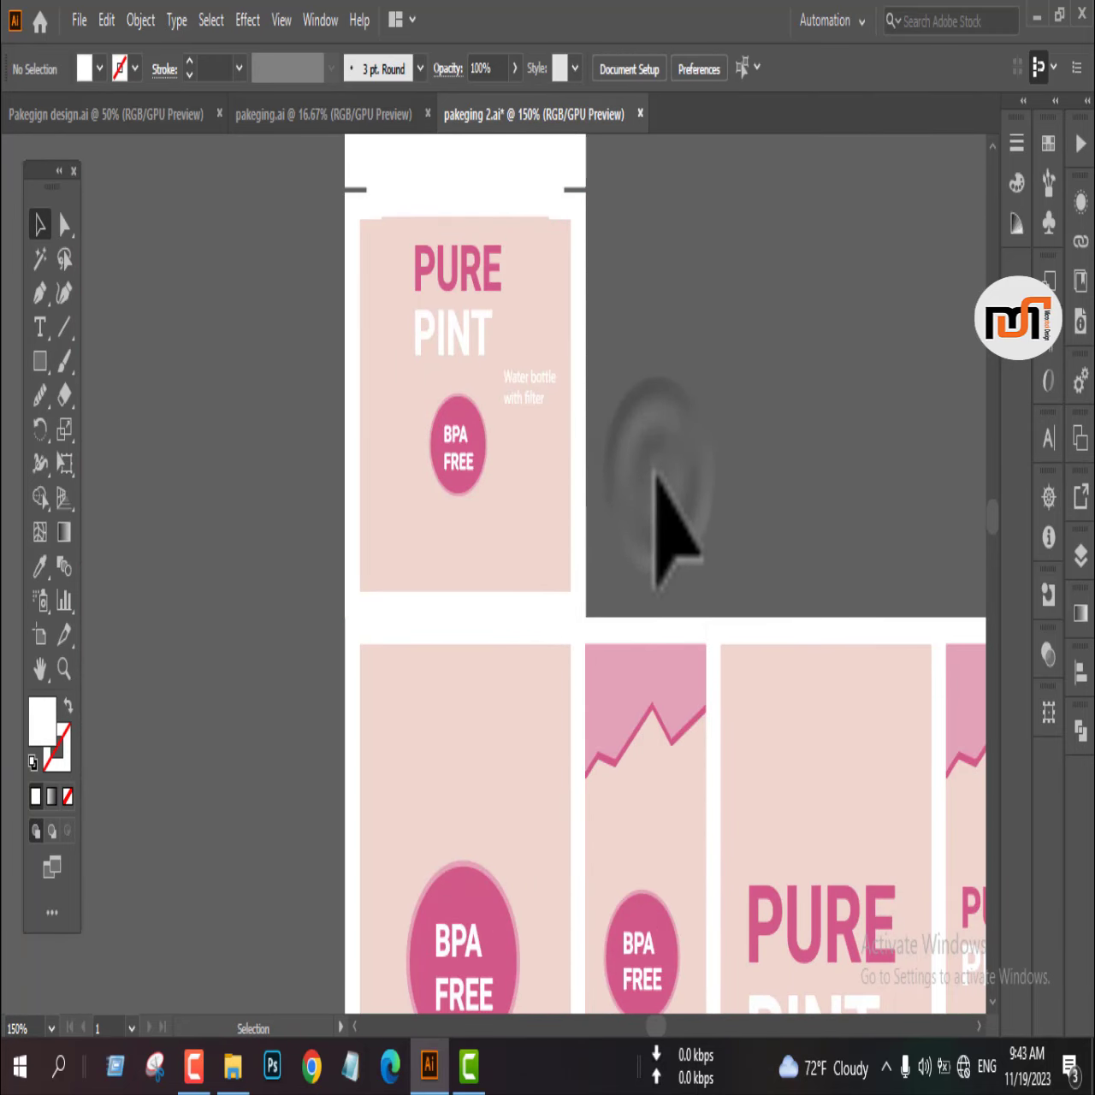
- Try to decorate the top flap's lower edge with a turned copy of the first narrow panel's jagged pink shape
{"action": "left_click", "coordinate": [633, 655]}
{"action": "left_click_drag", "start_coordinate": [967, 710], "coordinate": [693, 457]}
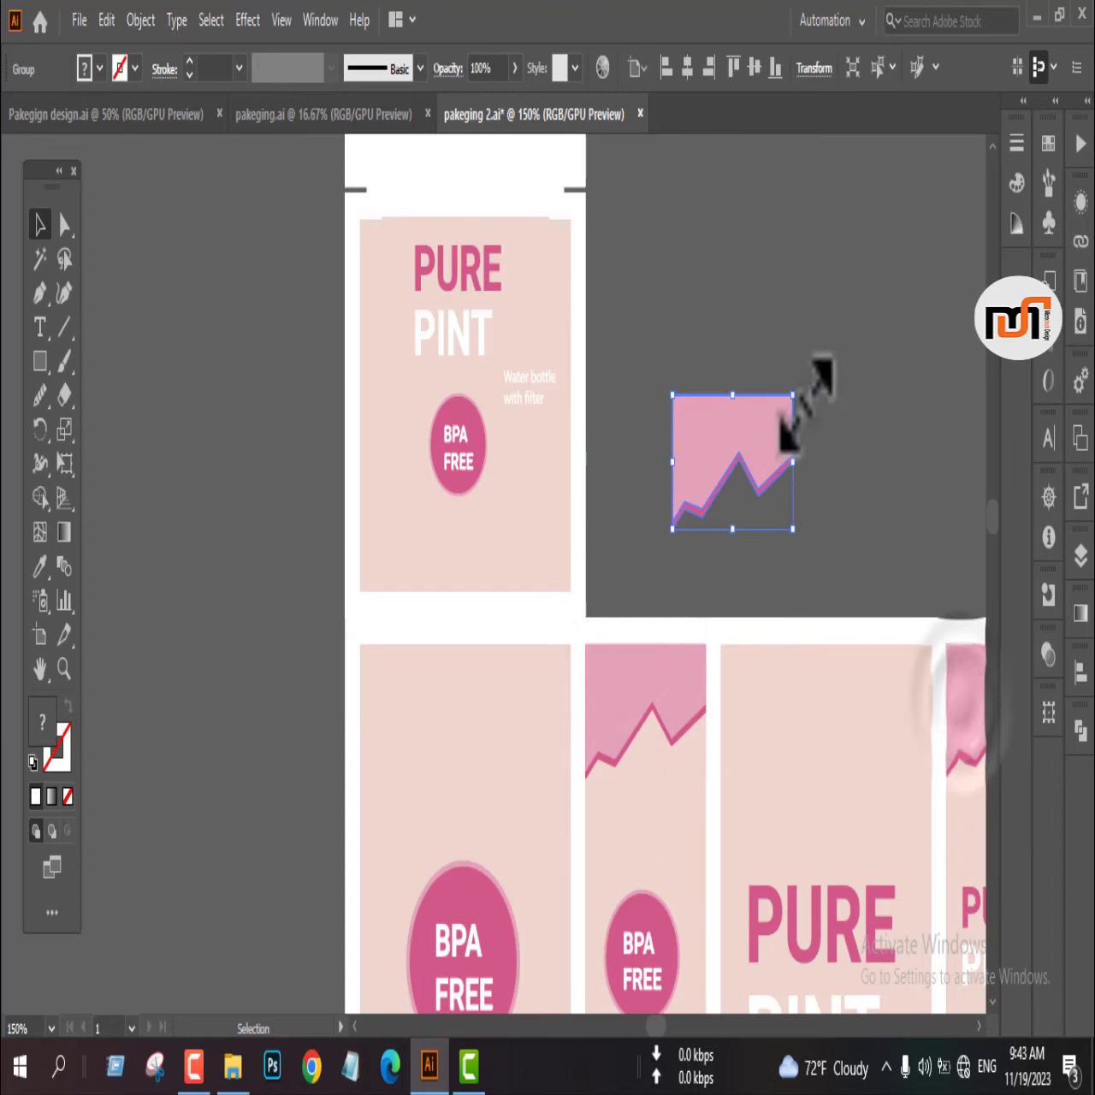
{"action": "left_click_drag", "start_coordinate": [793, 396], "coordinate": [660, 541]}
{"action": "left_click_drag", "start_coordinate": [722, 522], "coordinate": [414, 567]}
- Copy the first wide panel's jagged bottom decoration onto the top flap and lower it until it clears the BPA FREE badge
{"action": "scroll", "coordinate": [412, 566], "scroll_direction": "down", "scroll_amount": 2}
{"action": "scroll", "coordinate": [411, 544], "scroll_direction": "down", "scroll_amount": 4}
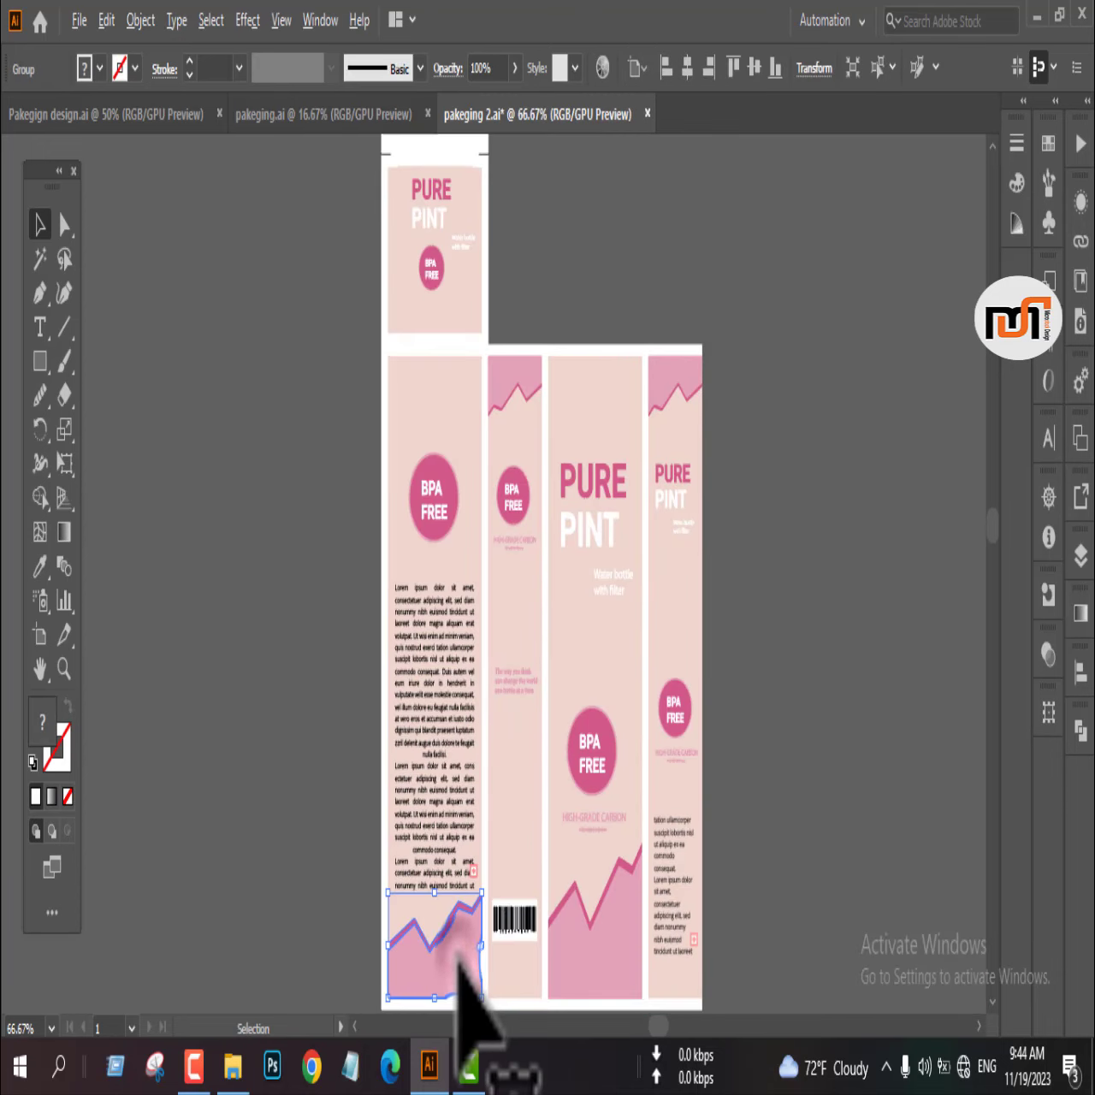
{"action": "left_click_drag", "start_coordinate": [460, 958], "coordinate": [462, 293]}
{"action": "scroll", "coordinate": [462, 294], "scroll_direction": "up", "scroll_amount": 5}
{"action": "left_click_drag", "start_coordinate": [479, 458], "coordinate": [486, 491]}
{"action": "scroll", "coordinate": [486, 491], "scroll_direction": "down", "scroll_amount": 2}
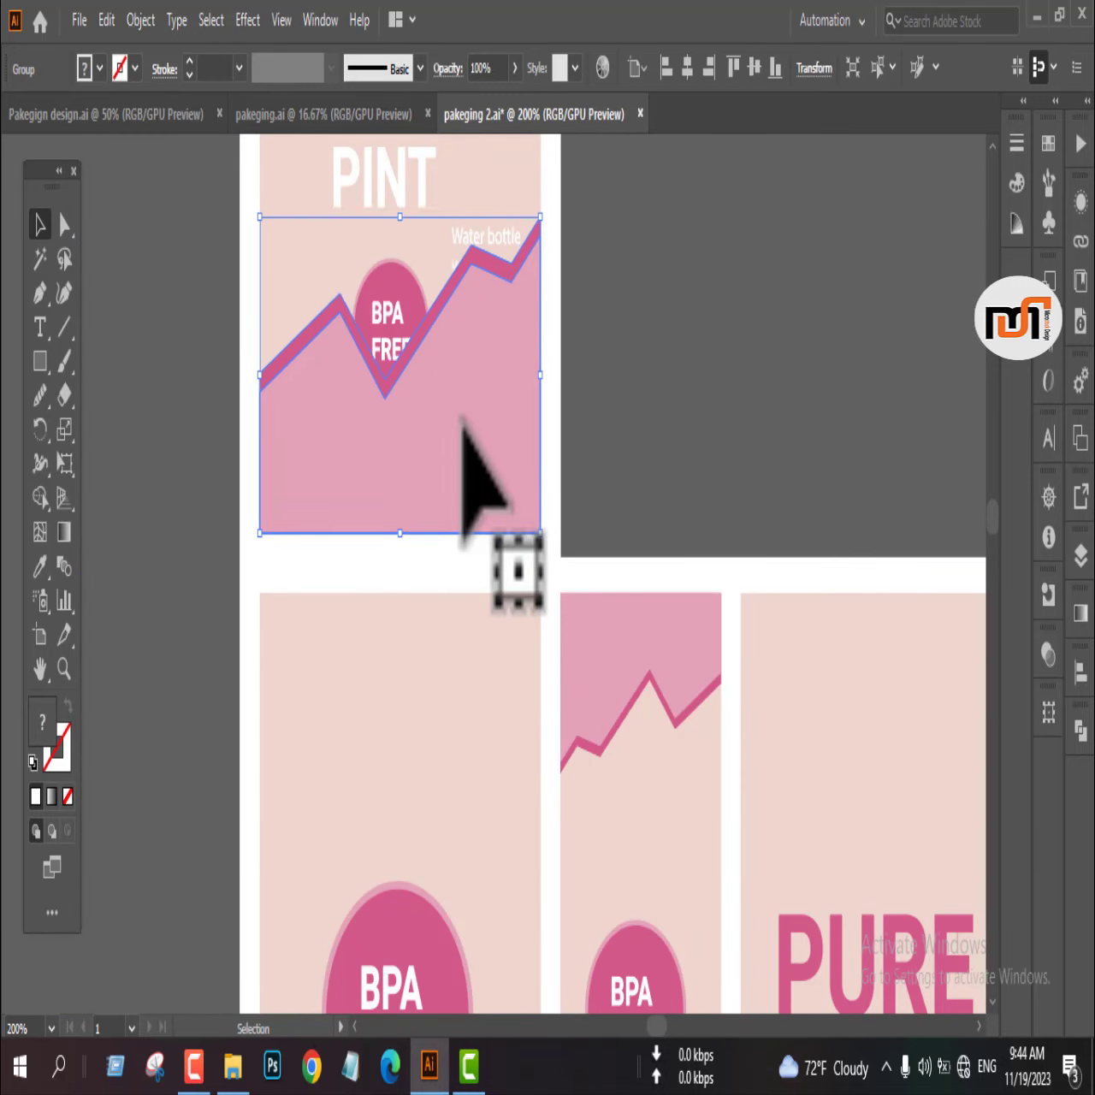
{"action": "key", "text": "shift+Down"}
{"action": "key", "text": "shift+Down"}
{"action": "key", "text": "shift+Down"}
{"action": "key", "text": "Down"}
{"action": "key", "text": "Down"}
- Trim the part of the jagged decoration that overhangs the bottom of the top flap's pink background, using the Shape Builder
{"action": "left_click", "coordinate": [306, 352], "text": "shift"}
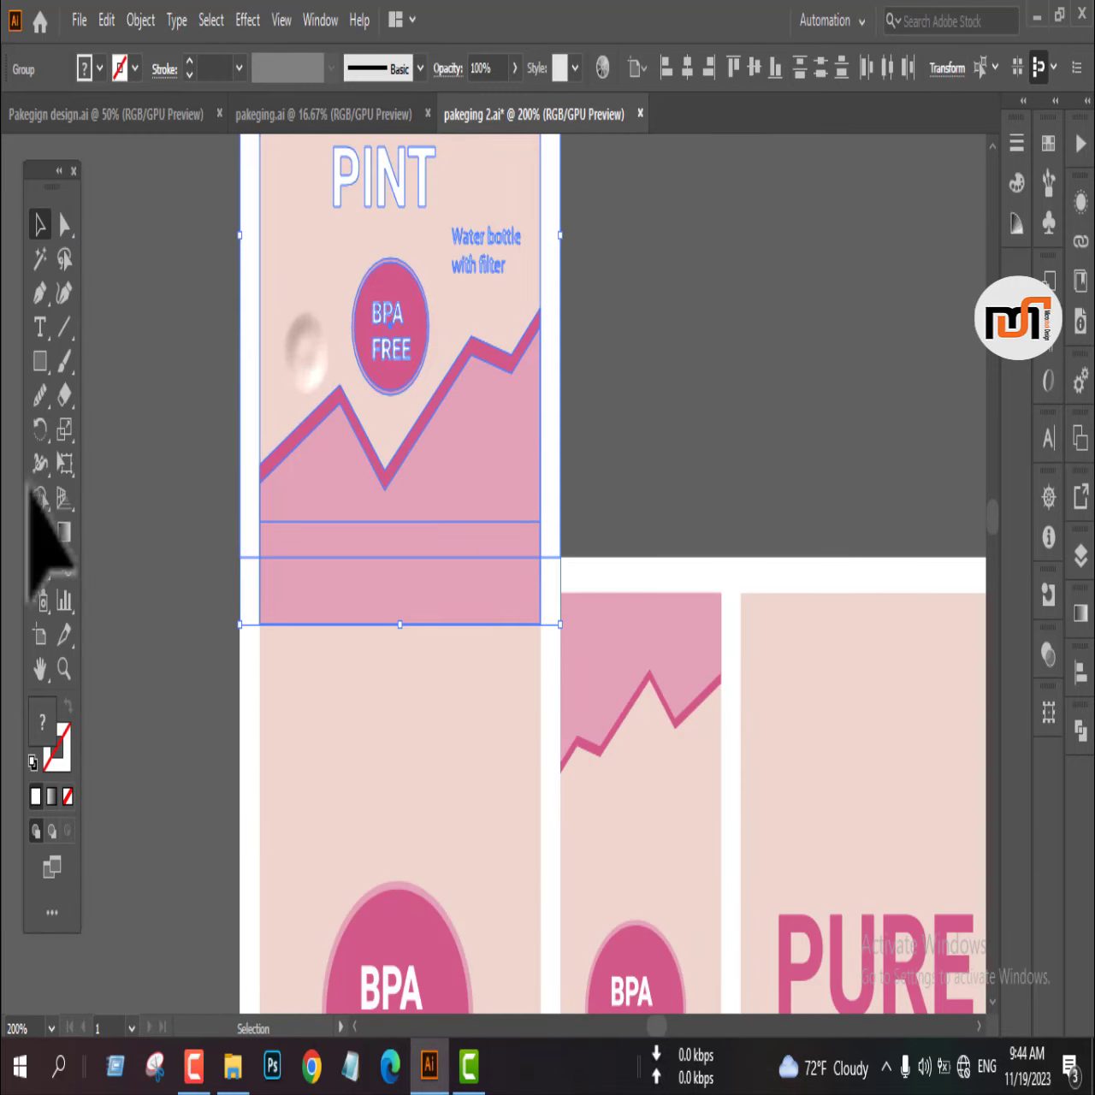
{"action": "left_click", "coordinate": [120, 445]}
{"action": "key", "text": "a"}
{"action": "left_click", "coordinate": [294, 318]}
{"action": "left_click", "coordinate": [306, 583], "text": "shift"}
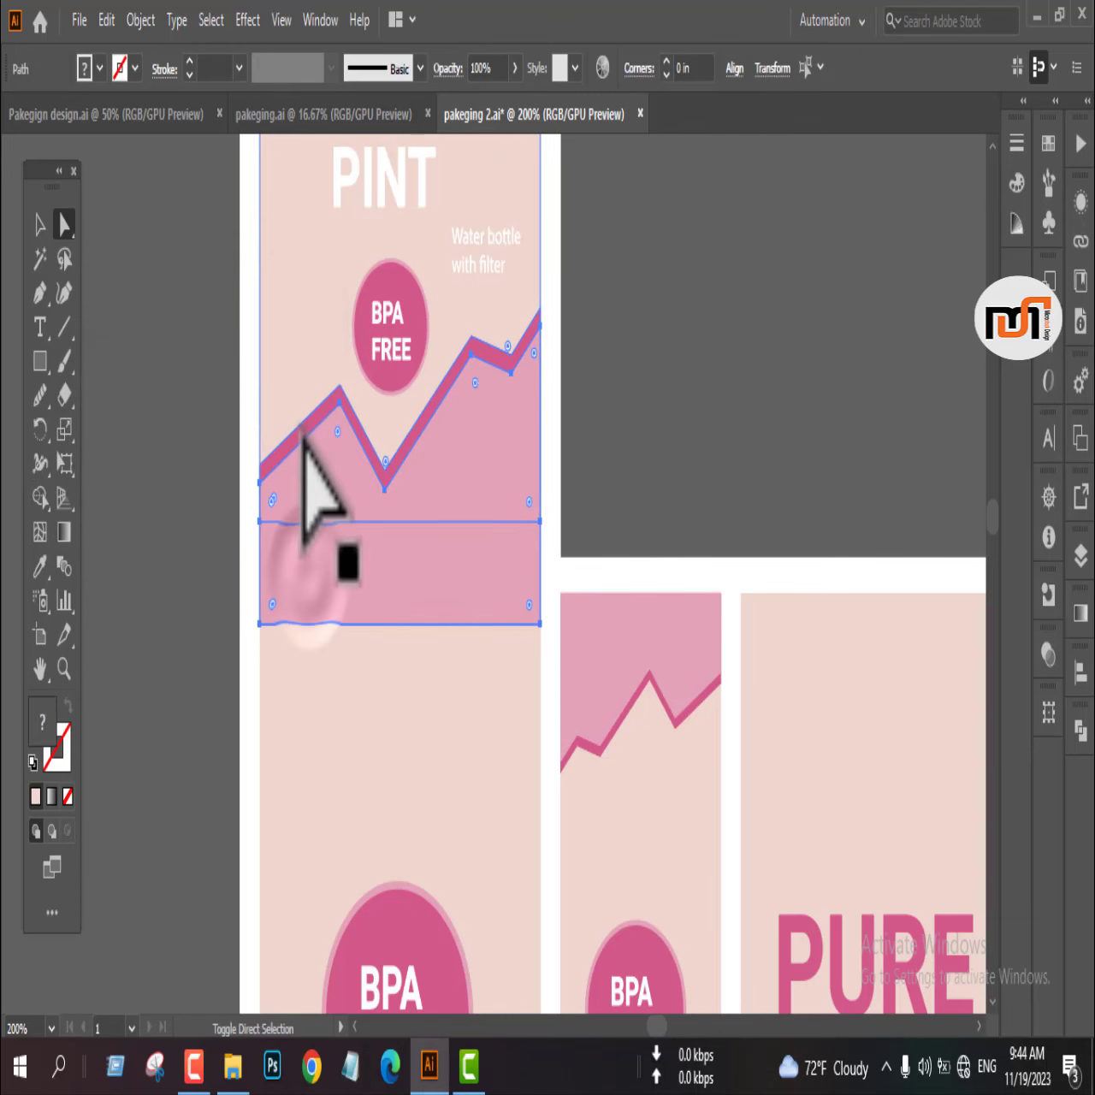
{"action": "left_click", "coordinate": [40, 498]}
{"action": "left_click", "coordinate": [391, 572], "text": "alt"}
{"action": "key", "text": "v"}
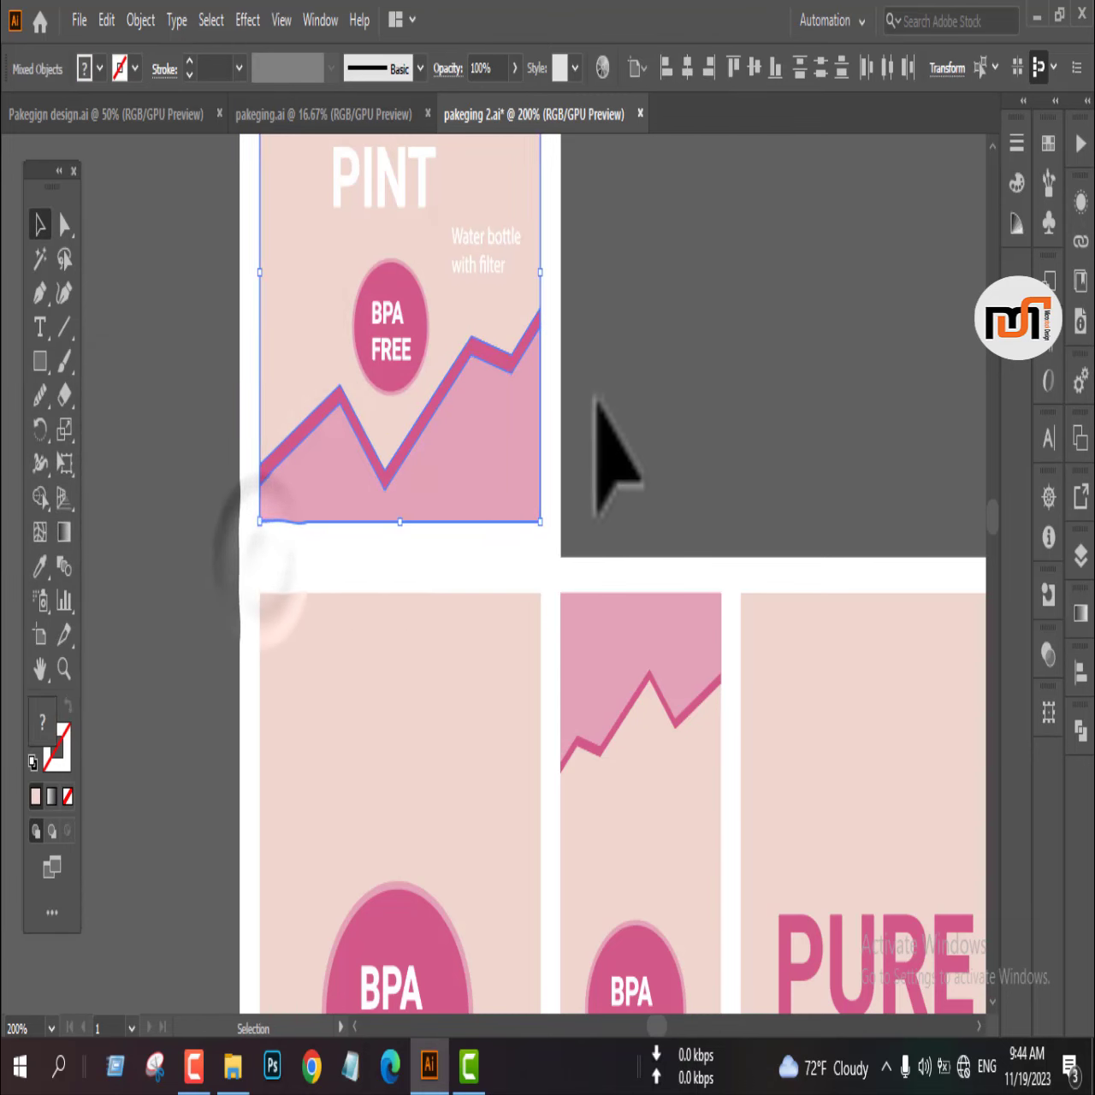
{"action": "left_click", "coordinate": [622, 385]}
{"action": "scroll", "coordinate": [311, 548], "scroll_direction": "down", "scroll_amount": 2}
{"action": "scroll", "coordinate": [590, 380], "scroll_direction": "up", "scroll_amount": 2}
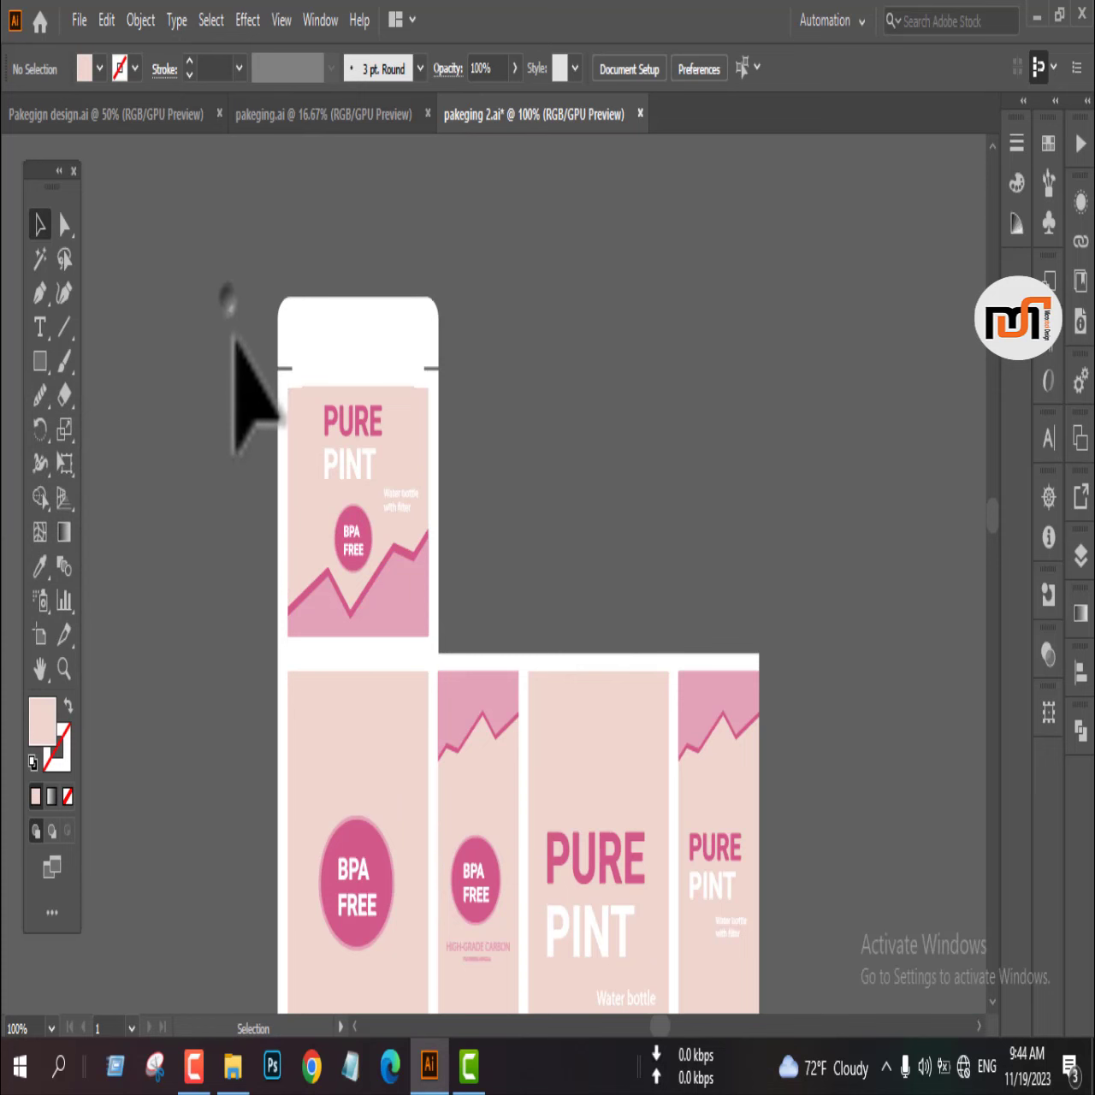
- Duplicate the decorated top flap, turn the copy upside down and place it below the second wide panel
{"action": "left_click", "coordinate": [453, 587]}
{"action": "key", "text": "ctrl+minus"}
{"action": "key", "text": "ctrl+minus"}
{"action": "key", "text": "ctrl+minus"}
{"action": "left_click_drag", "start_coordinate": [370, 432], "coordinate": [447, 910], "text": "alt"}
{"action": "key", "text": "ctrl+plus"}
{"action": "key", "text": "ctrl+plus"}
{"action": "key", "text": "ctrl+plus"}
{"action": "left_click_drag", "start_coordinate": [482, 624], "coordinate": [333, 866]}
{"action": "left_click_drag", "start_coordinate": [382, 704], "coordinate": [402, 624]}
- Fine-tune the upside-down flap's position so it meets the bottom edge of the second wide panel
{"action": "scroll", "coordinate": [385, 529], "scroll_direction": "up", "scroll_amount": 4}
{"action": "left_click_drag", "start_coordinate": [487, 611], "coordinate": [465, 720]}
{"action": "left_click_drag", "start_coordinate": [504, 720], "coordinate": [519, 632]}
{"action": "left_click", "coordinate": [642, 445]}
{"action": "left_click_drag", "start_coordinate": [656, 654], "coordinate": [655, 663]}
{"action": "left_click", "coordinate": [802, 640]}
- Fill the second wide panel's background teal to check the bottom flap's alignment, and restore it to white
{"action": "left_click", "coordinate": [757, 443]}
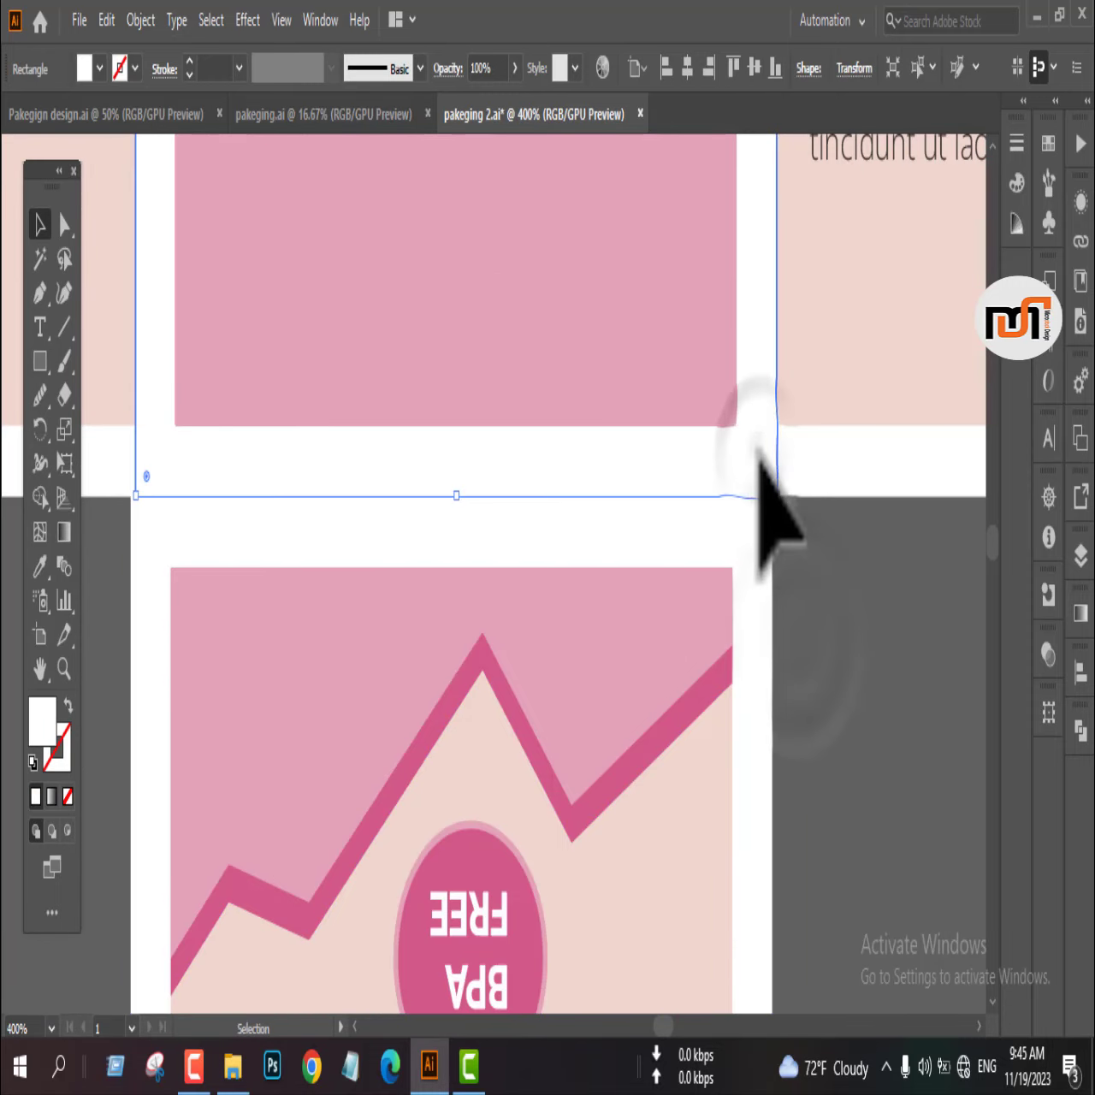
{"action": "left_click", "coordinate": [99, 68]}
{"action": "left_click", "coordinate": [104, 137]}
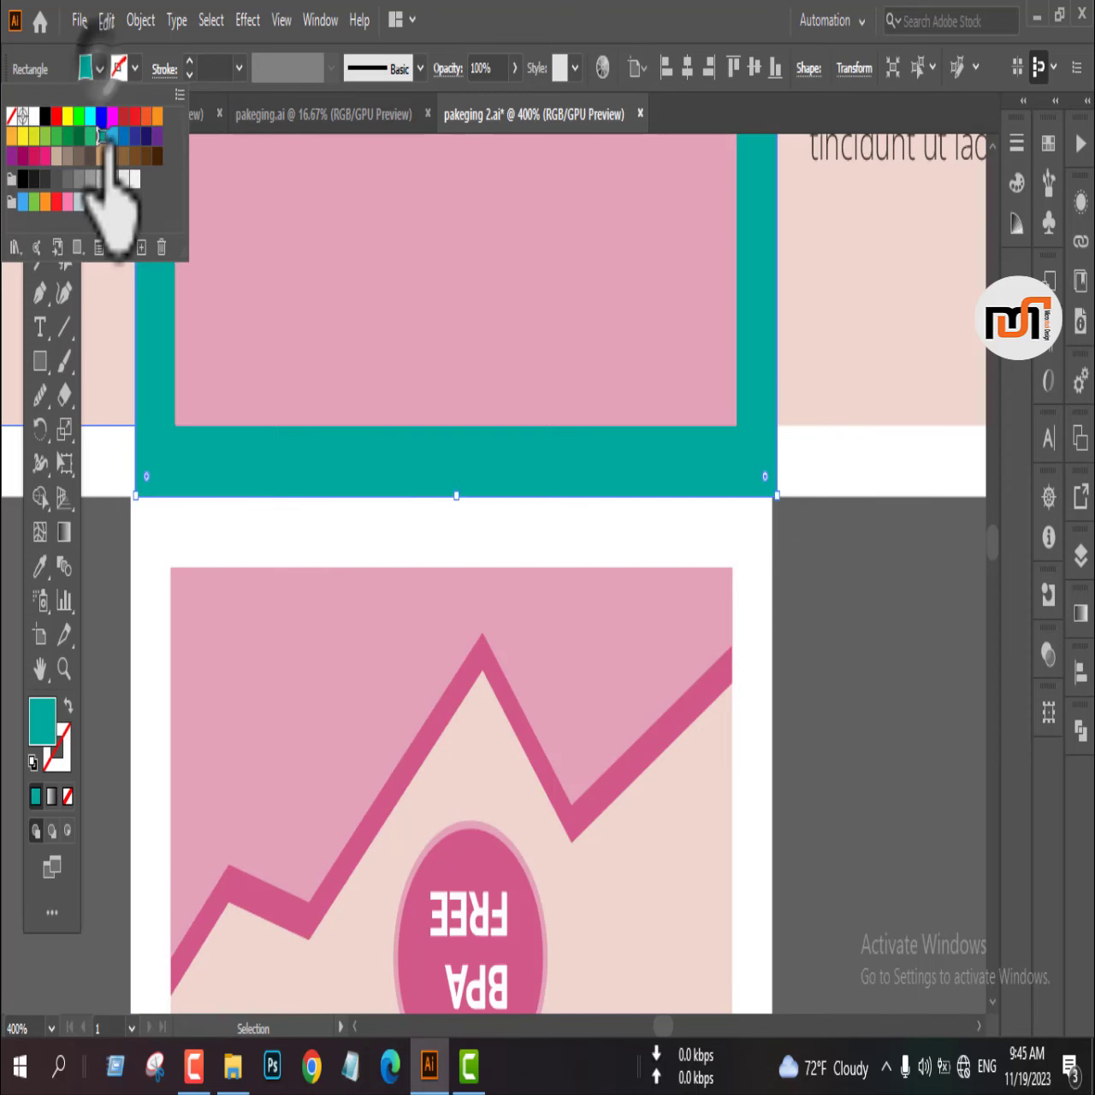
{"action": "left_click", "coordinate": [863, 666]}
{"action": "scroll", "coordinate": [788, 519], "scroll_direction": "up", "scroll_amount": 6}
{"action": "scroll", "coordinate": [647, 611], "scroll_direction": "down", "scroll_amount": 10}
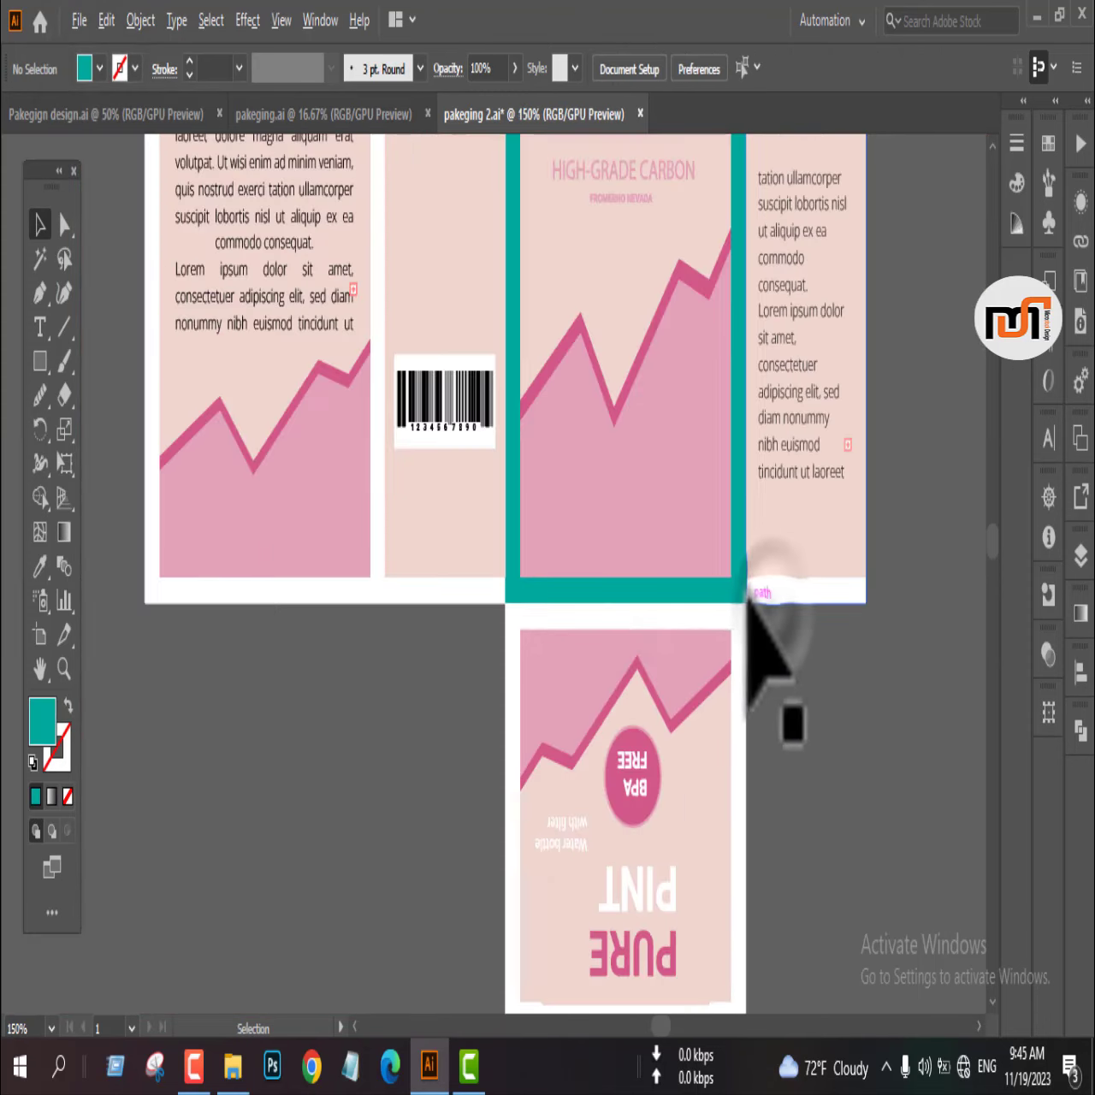
{"action": "left_click", "coordinate": [734, 590]}
{"action": "key", "text": "i"}
{"action": "left_click", "coordinate": [731, 621]}
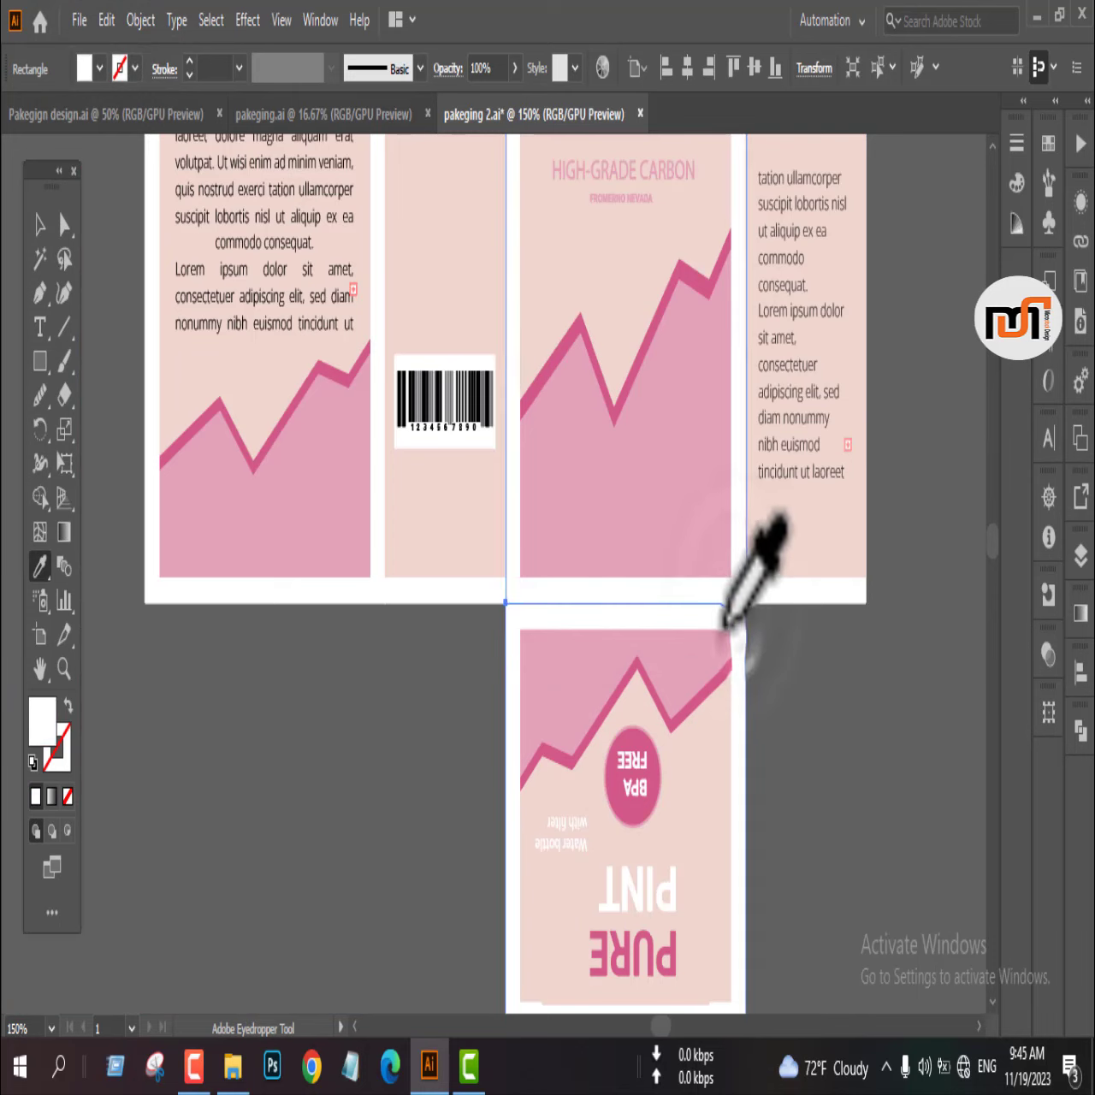
{"action": "key", "text": "v"}
{"action": "left_click", "coordinate": [796, 662]}
{"action": "scroll", "coordinate": [355, 709], "scroll_direction": "down", "scroll_amount": 3}
{"action": "scroll", "coordinate": [577, 733], "scroll_direction": "up", "scroll_amount": 3}
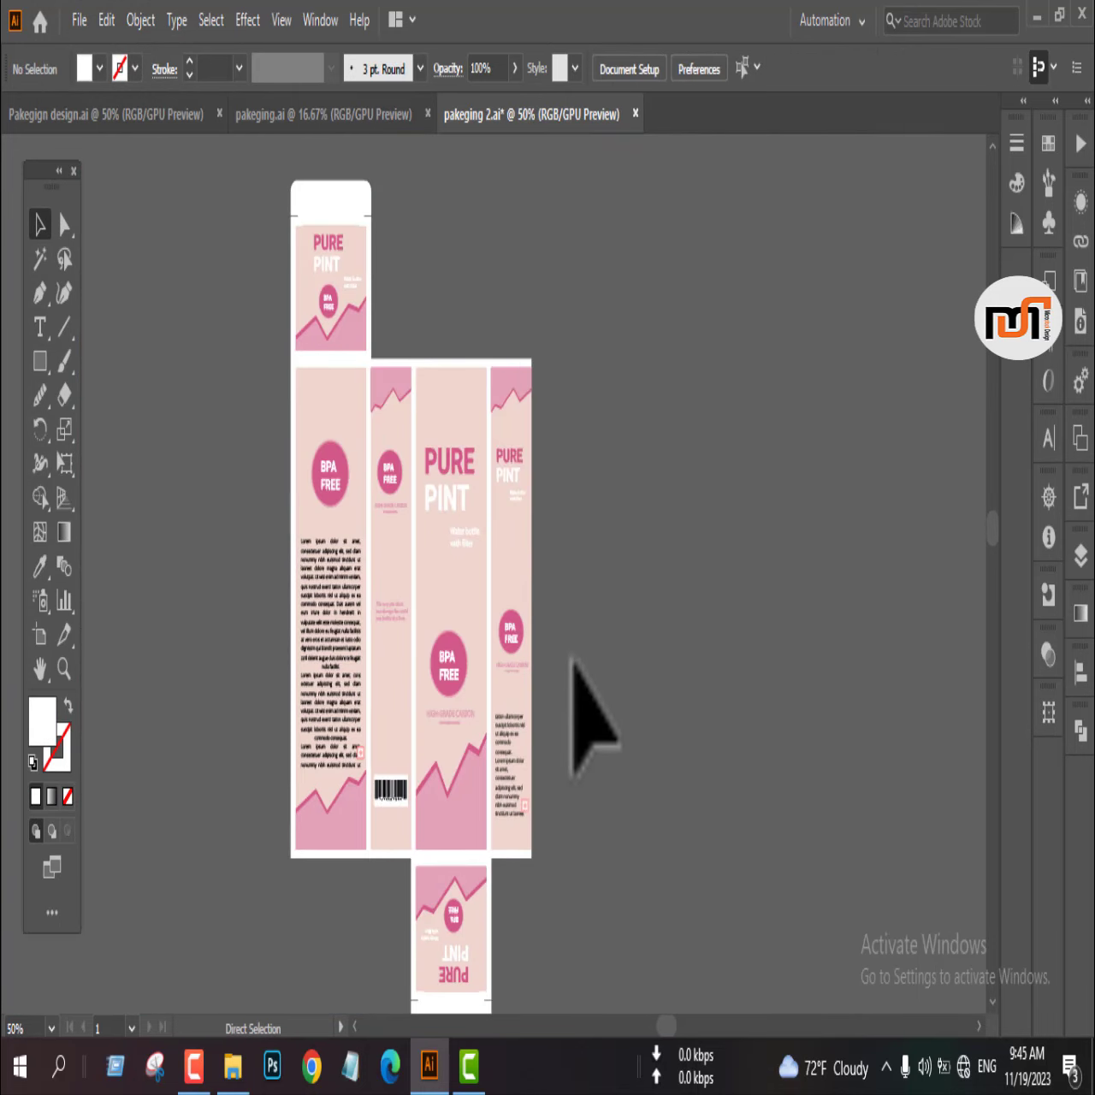
- Create a white rectangle 1 in wide and 1.5 in high near the top of the first narrow panel
{"action": "scroll", "coordinate": [396, 475], "scroll_direction": "up", "scroll_amount": 5}
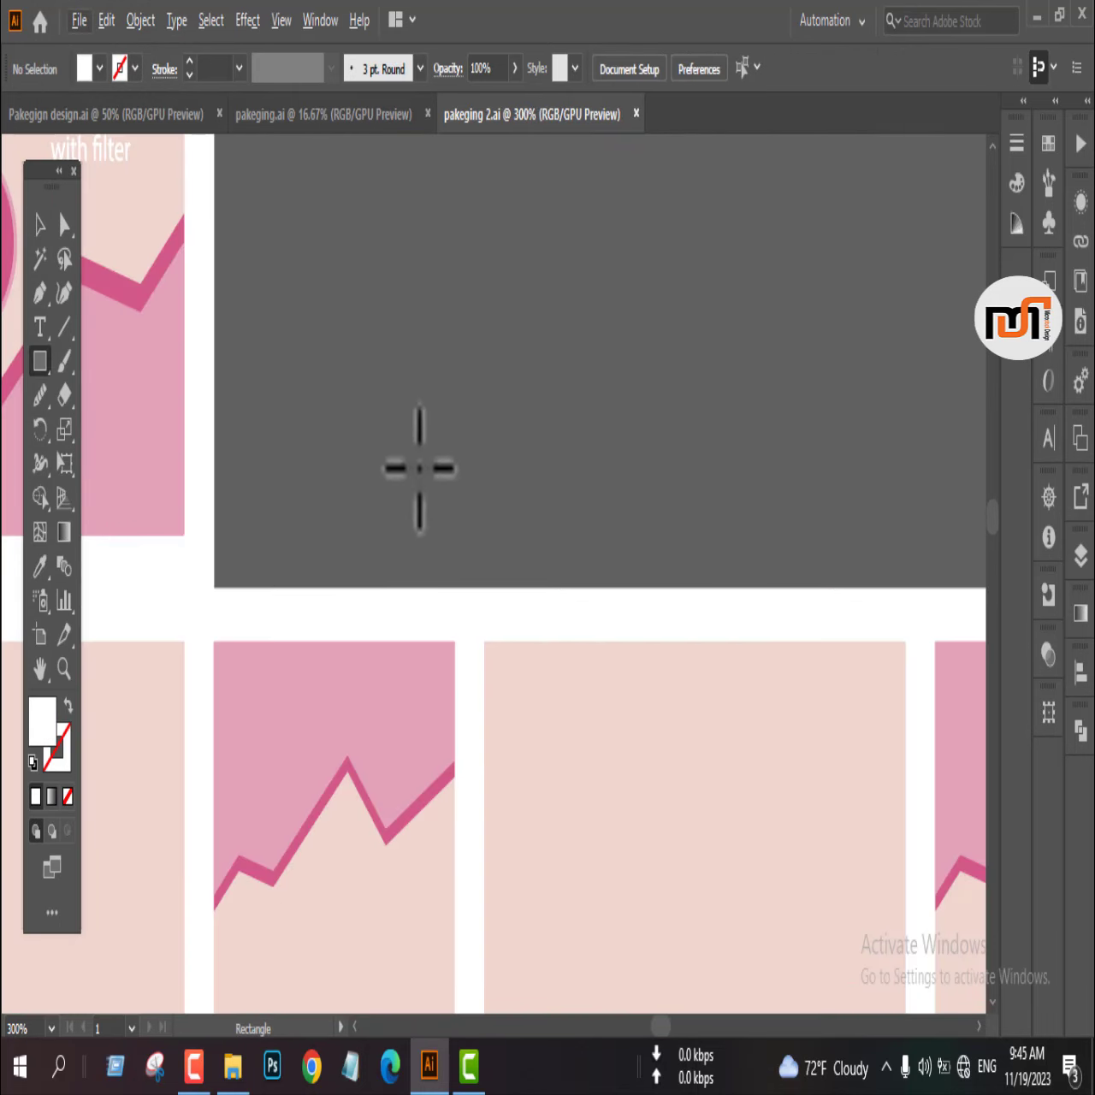
{"action": "left_click", "coordinate": [392, 389]}
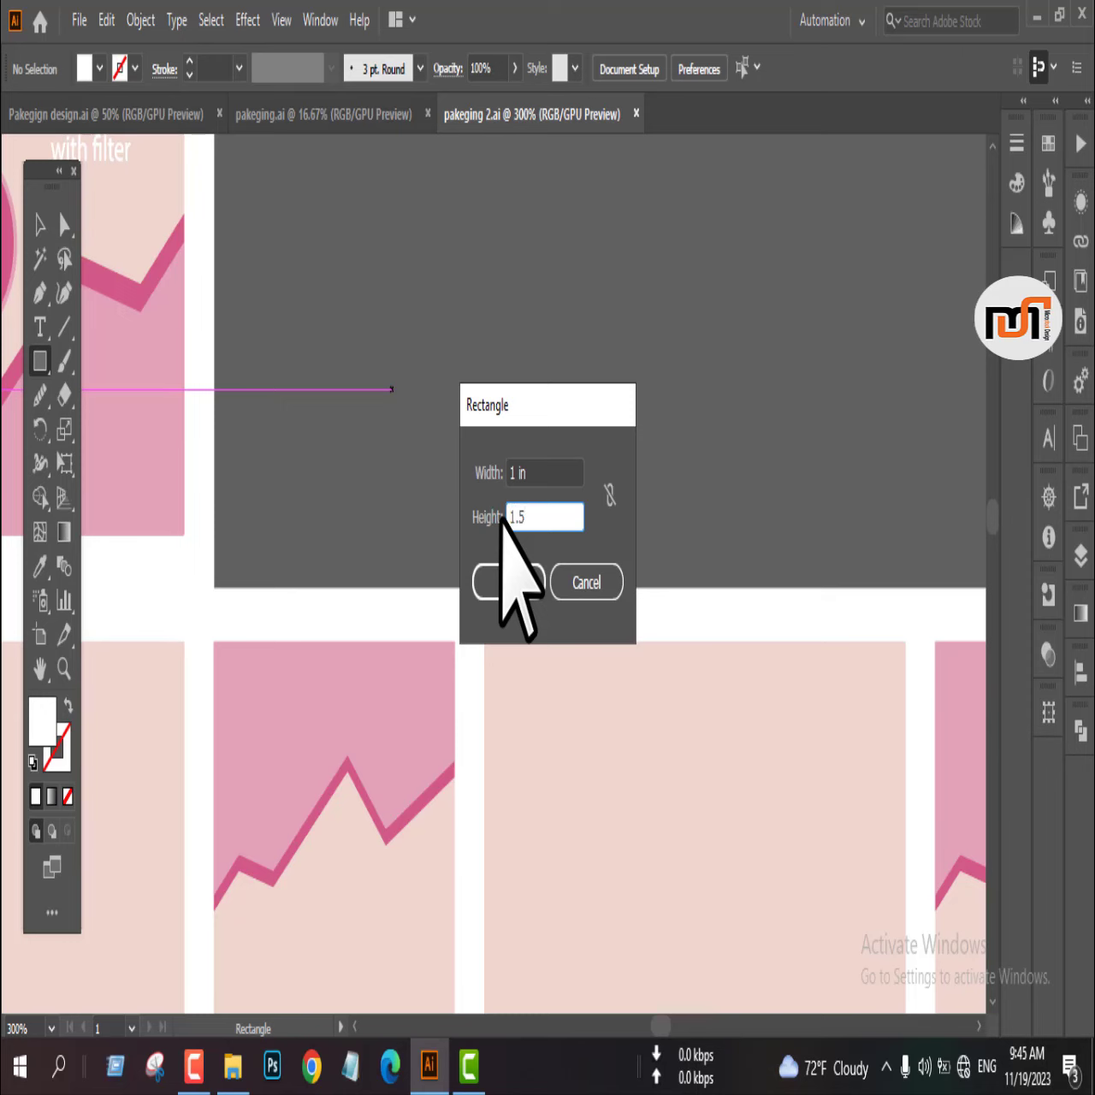
{"action": "key", "text": "Return"}
{"action": "left_click", "coordinate": [883, 69]}
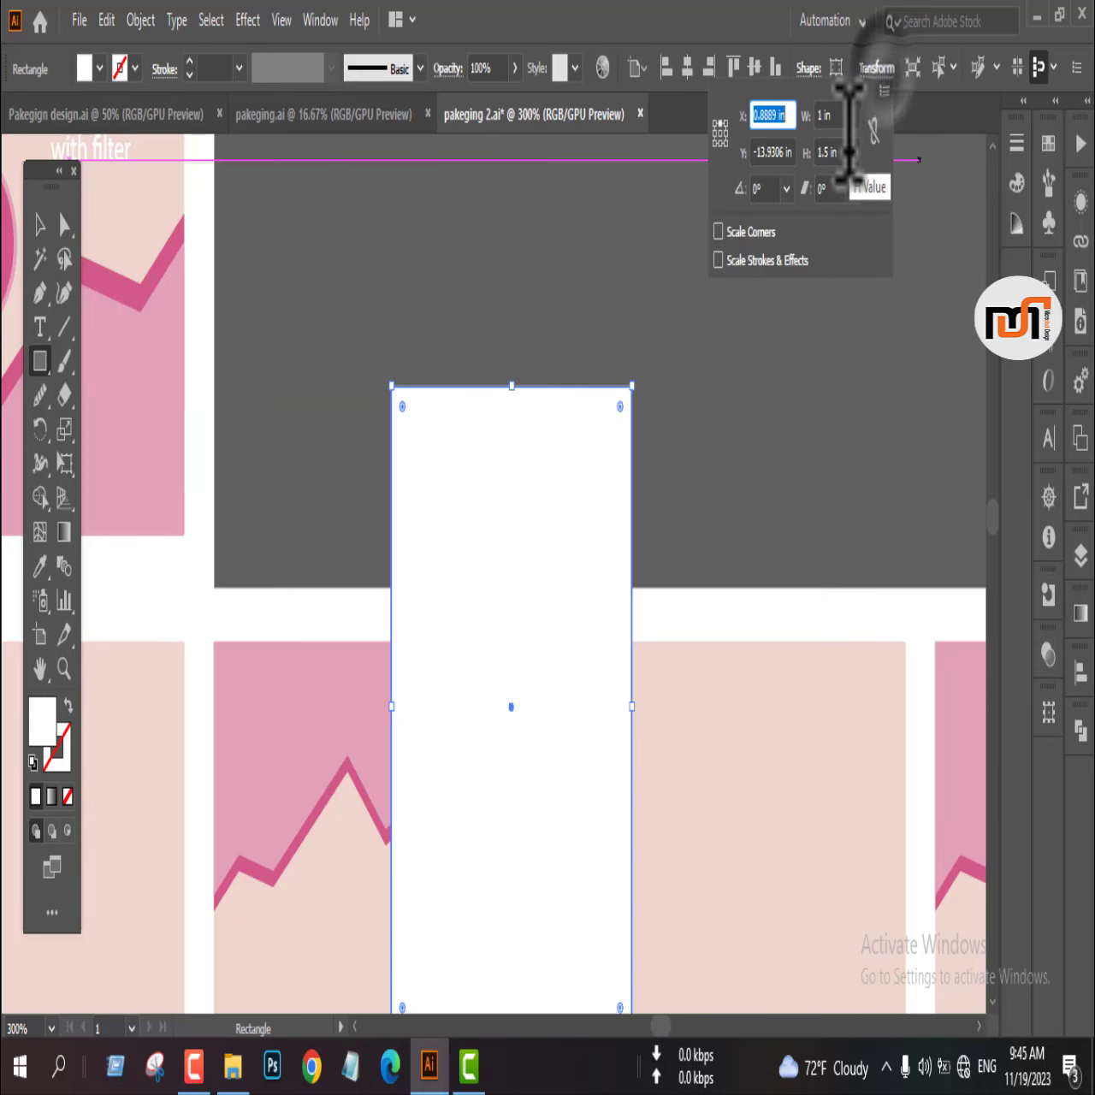
{"action": "left_click", "coordinate": [730, 337]}
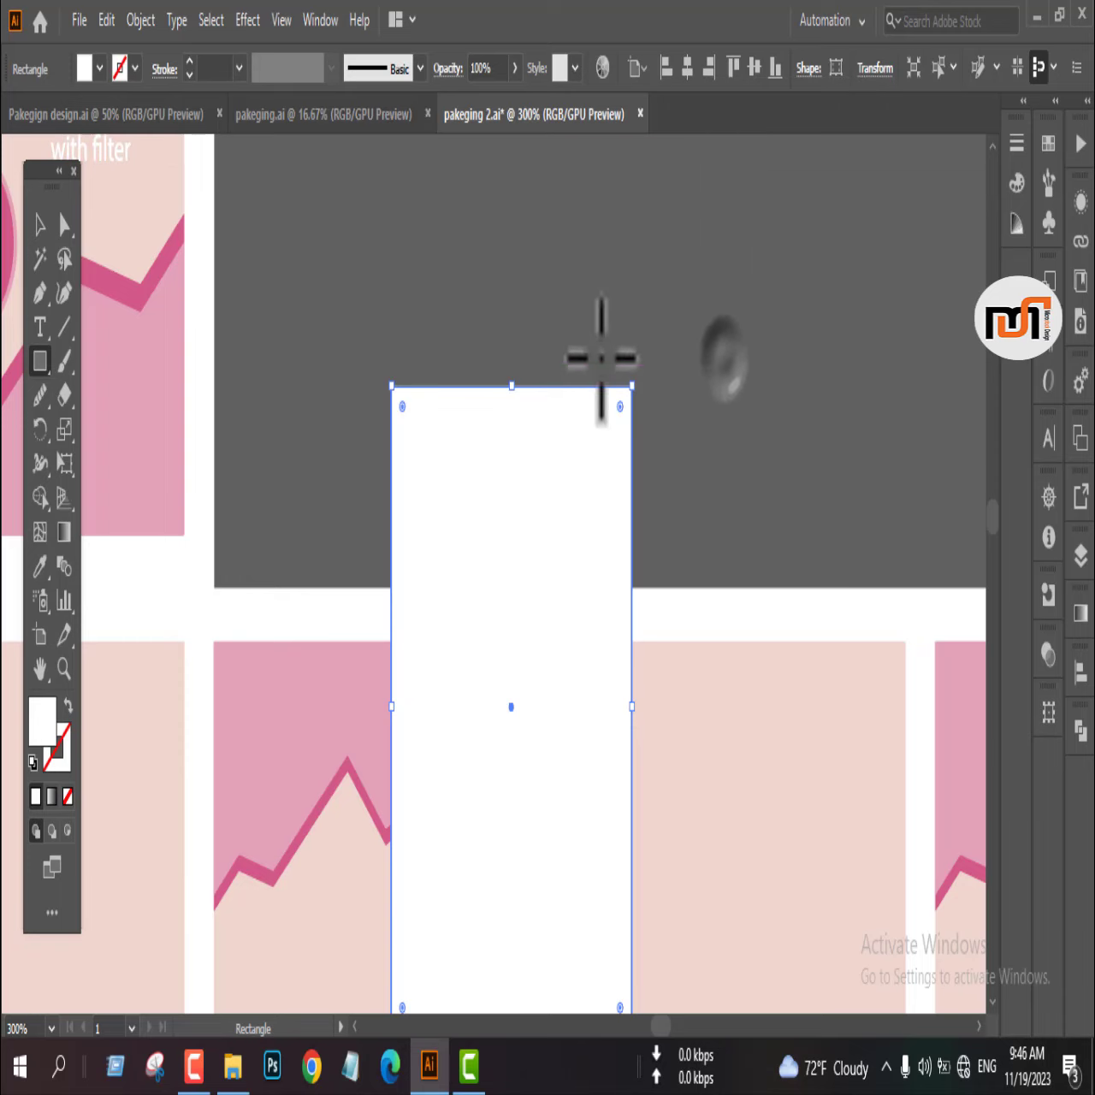
- Move the new rectangle above the first narrow panel and shorten it so it stands on the panel's top edge
{"action": "key", "text": "v"}
{"action": "scroll", "coordinate": [364, 318], "scroll_direction": "down", "scroll_amount": 4}
{"action": "scroll", "coordinate": [368, 320], "scroll_direction": "up", "scroll_amount": 2}
{"action": "left_click_drag", "start_coordinate": [405, 394], "coordinate": [336, 227]}
{"action": "scroll", "coordinate": [368, 384], "scroll_direction": "up", "scroll_amount": 2}
{"action": "scroll", "coordinate": [374, 419], "scroll_direction": "down", "scroll_amount": 1}
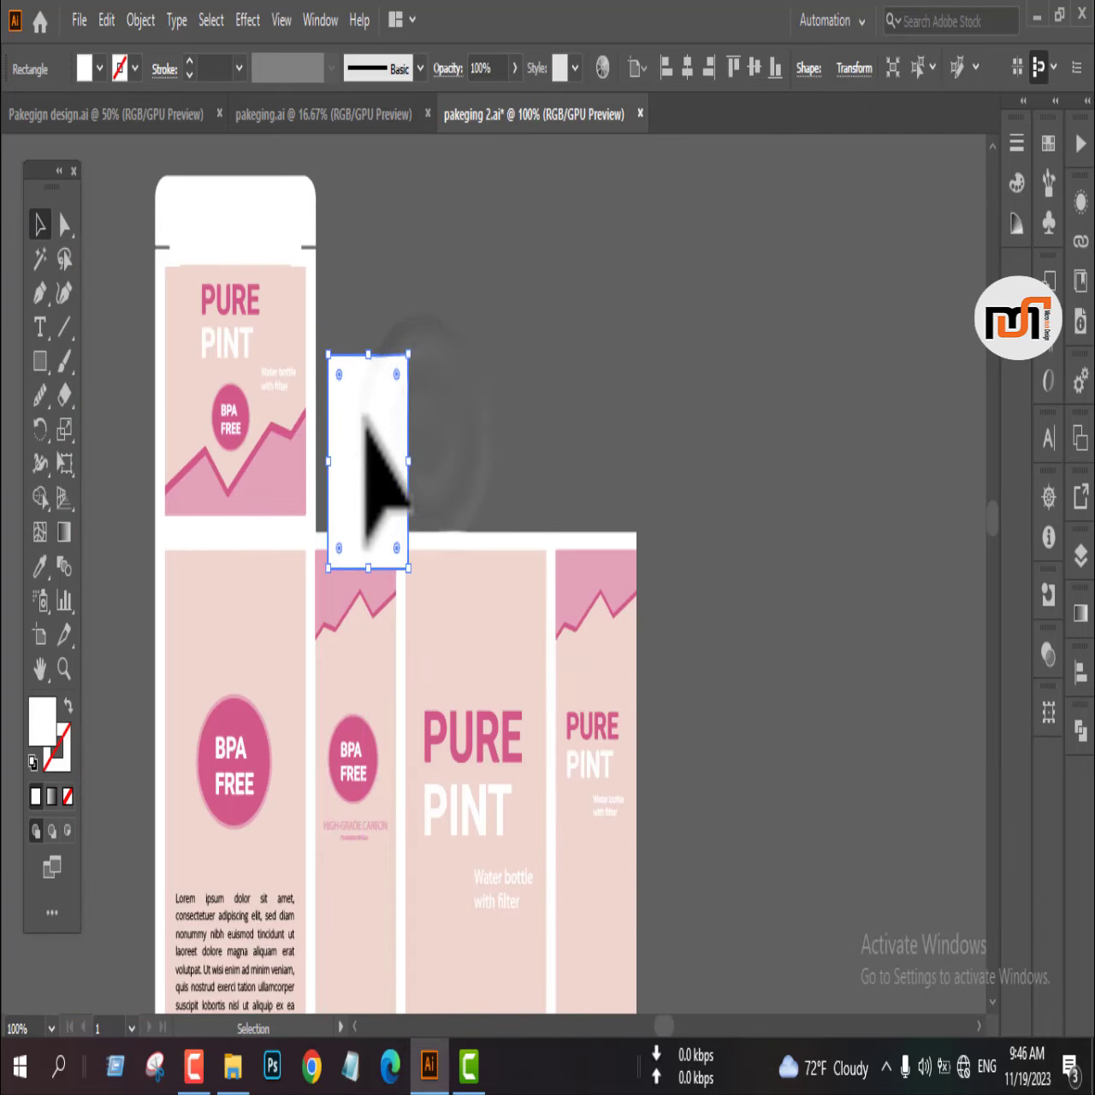
{"action": "left_click_drag", "start_coordinate": [354, 391], "coordinate": [358, 373]}
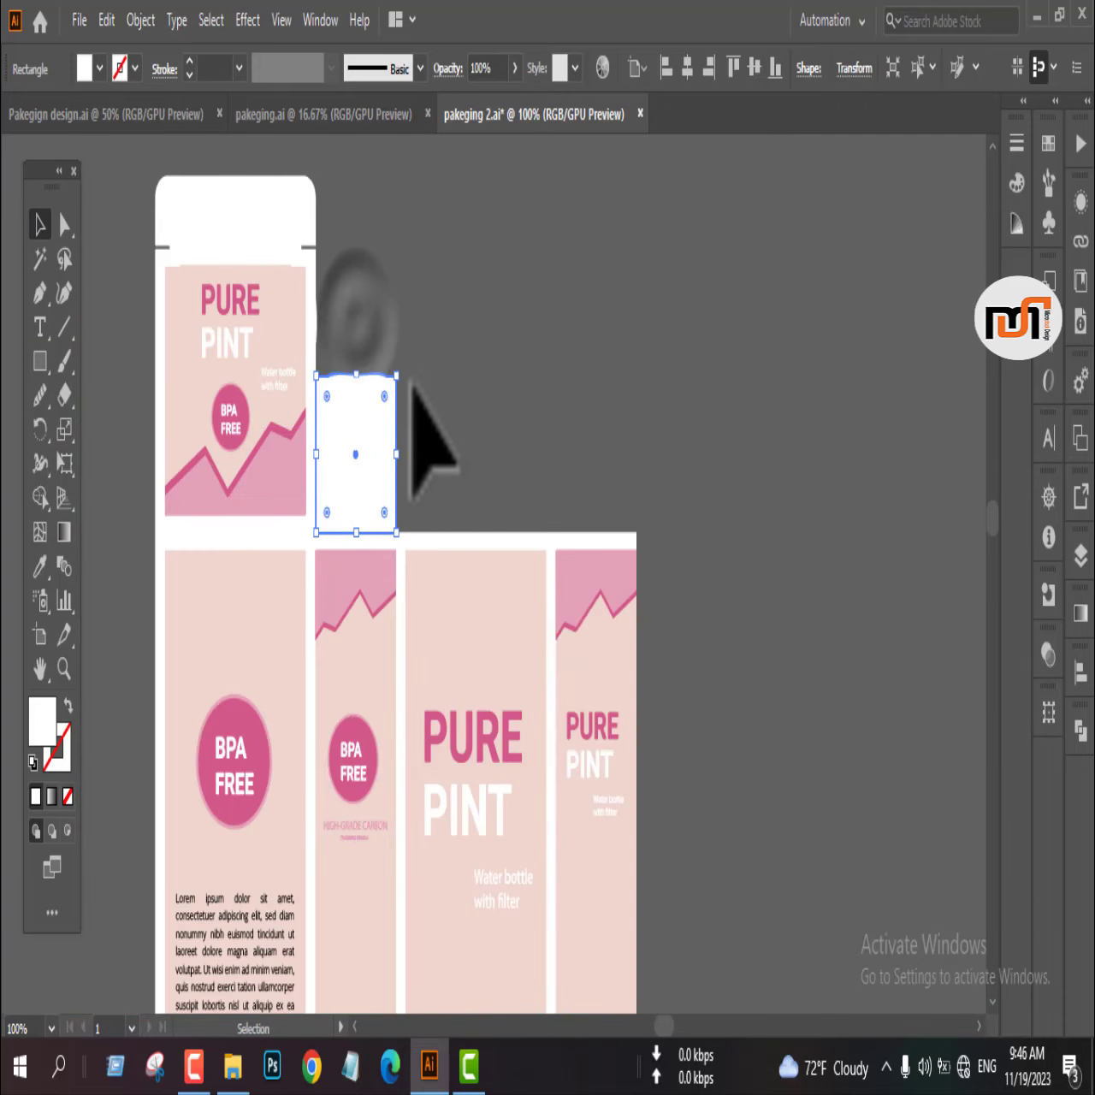
- Fill the flap rectangle teal and align it flush with the sides and top edge of the first narrow panel
{"action": "scroll", "coordinate": [342, 421], "scroll_direction": "up", "scroll_amount": 3}
{"action": "left_click", "coordinate": [577, 616]}
{"action": "left_click_drag", "start_coordinate": [410, 651], "coordinate": [431, 640]}
{"action": "left_click", "coordinate": [98, 69]}
{"action": "left_click", "coordinate": [100, 134]}
{"action": "scroll", "coordinate": [334, 728], "scroll_direction": "up", "scroll_amount": 3}
{"action": "left_click_drag", "start_coordinate": [334, 727], "coordinate": [291, 701]}
- Try placing a copy of the teal rectangle above the second narrow panel
{"action": "scroll", "coordinate": [280, 676], "scroll_direction": "down", "scroll_amount": 3}
{"action": "left_click_drag", "start_coordinate": [354, 610], "coordinate": [838, 610]}
{"action": "left_click", "coordinate": [610, 500]}
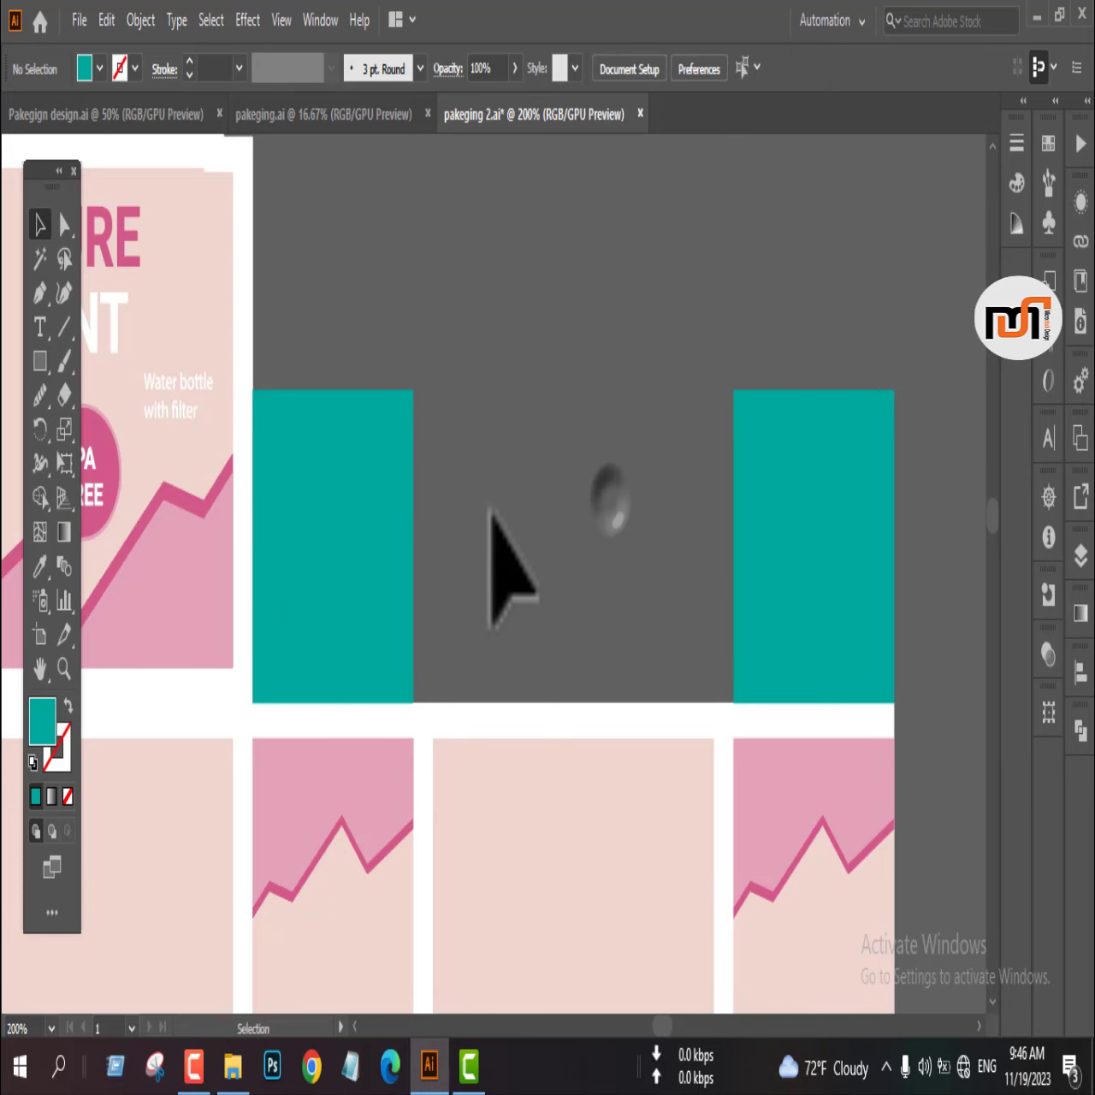
{"action": "left_click", "coordinate": [768, 495]}
{"action": "key", "text": "Delete"}
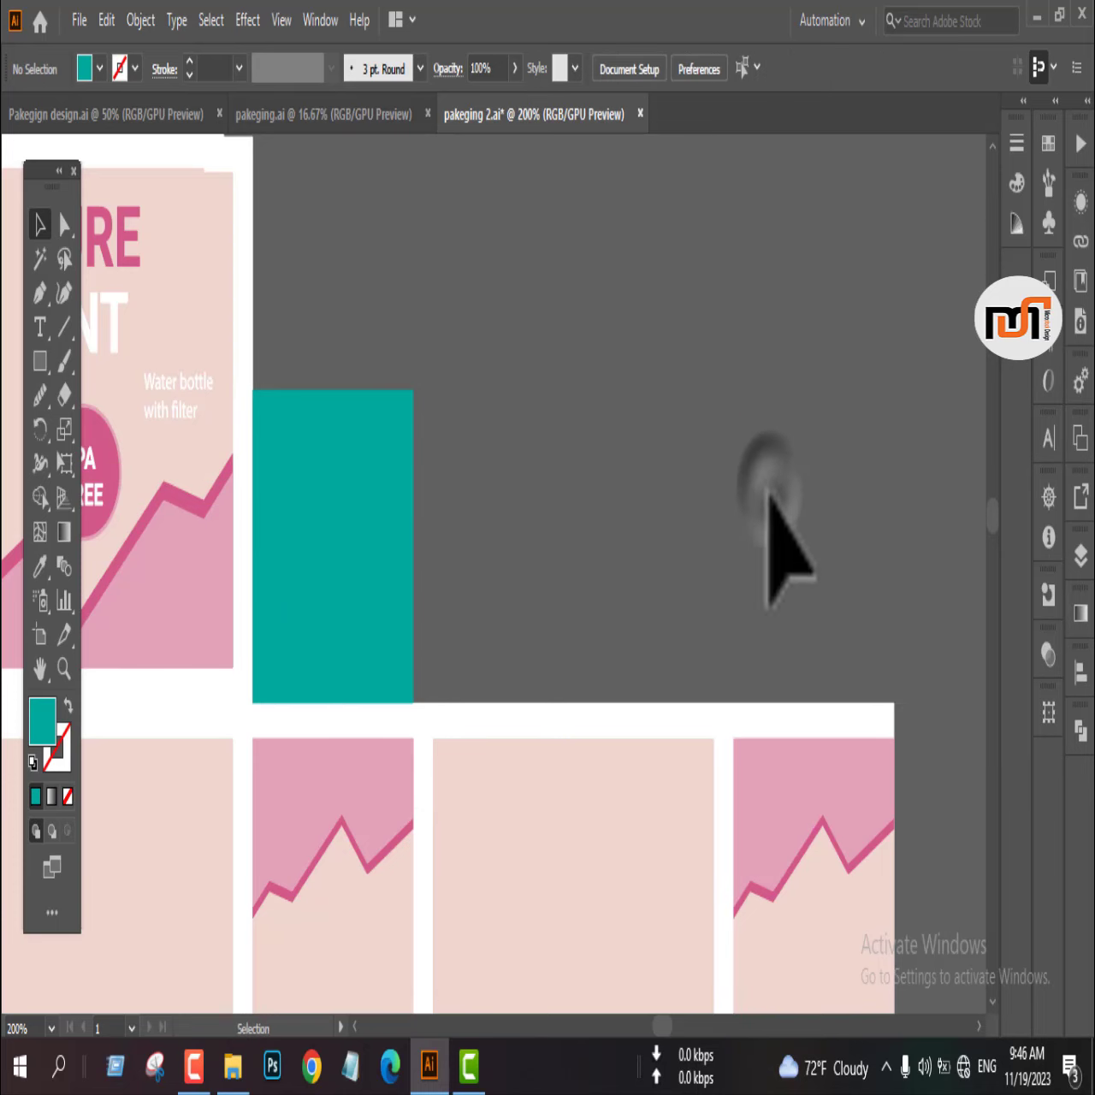
- Taper the teal flap by adding anchor points near the base on both sides and pulling them and the top corners inward
{"action": "left_click", "coordinate": [411, 656]}
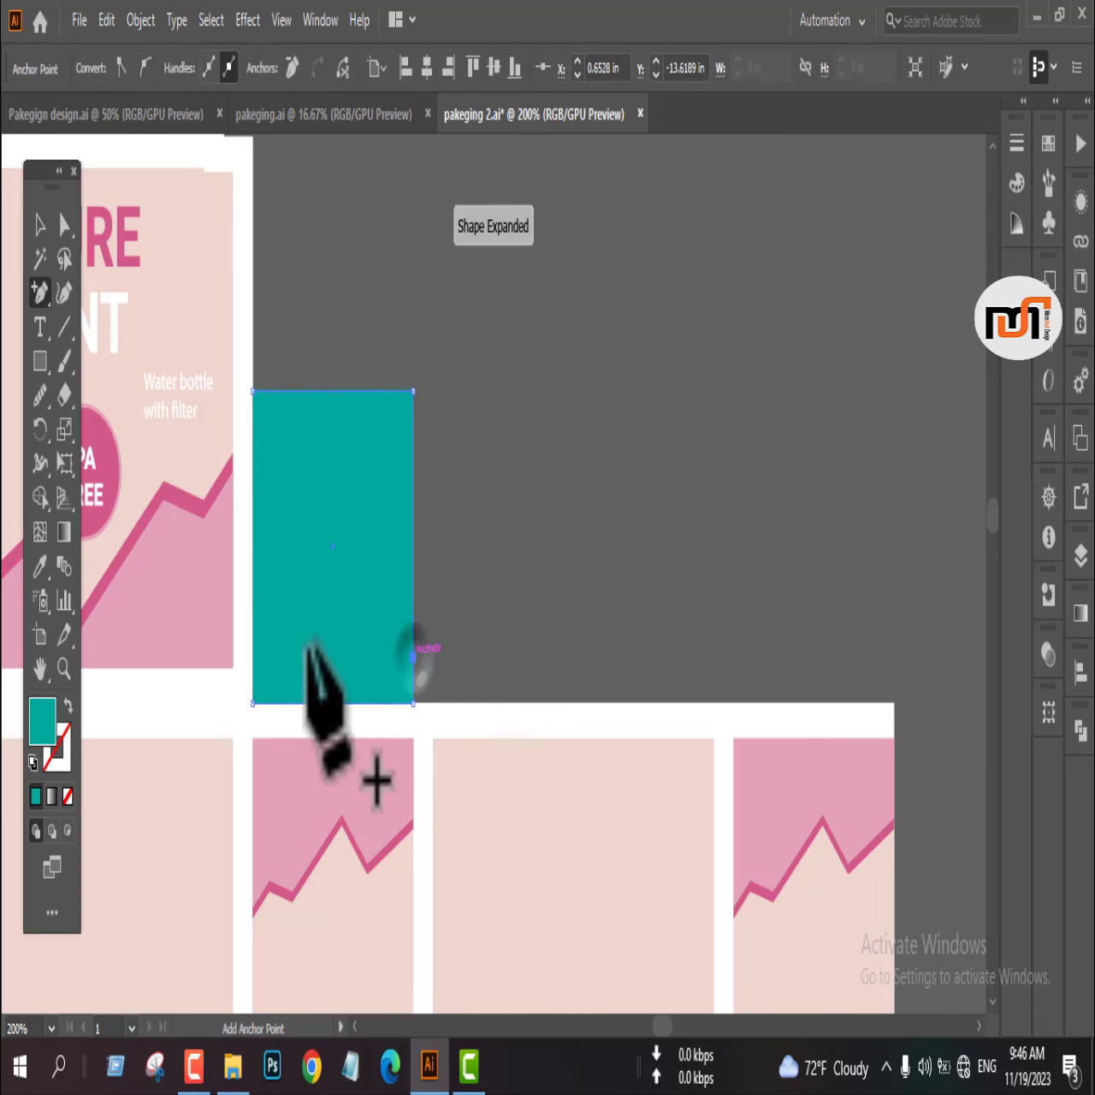
{"action": "scroll", "coordinate": [400, 649], "scroll_direction": "up", "scroll_amount": 1}
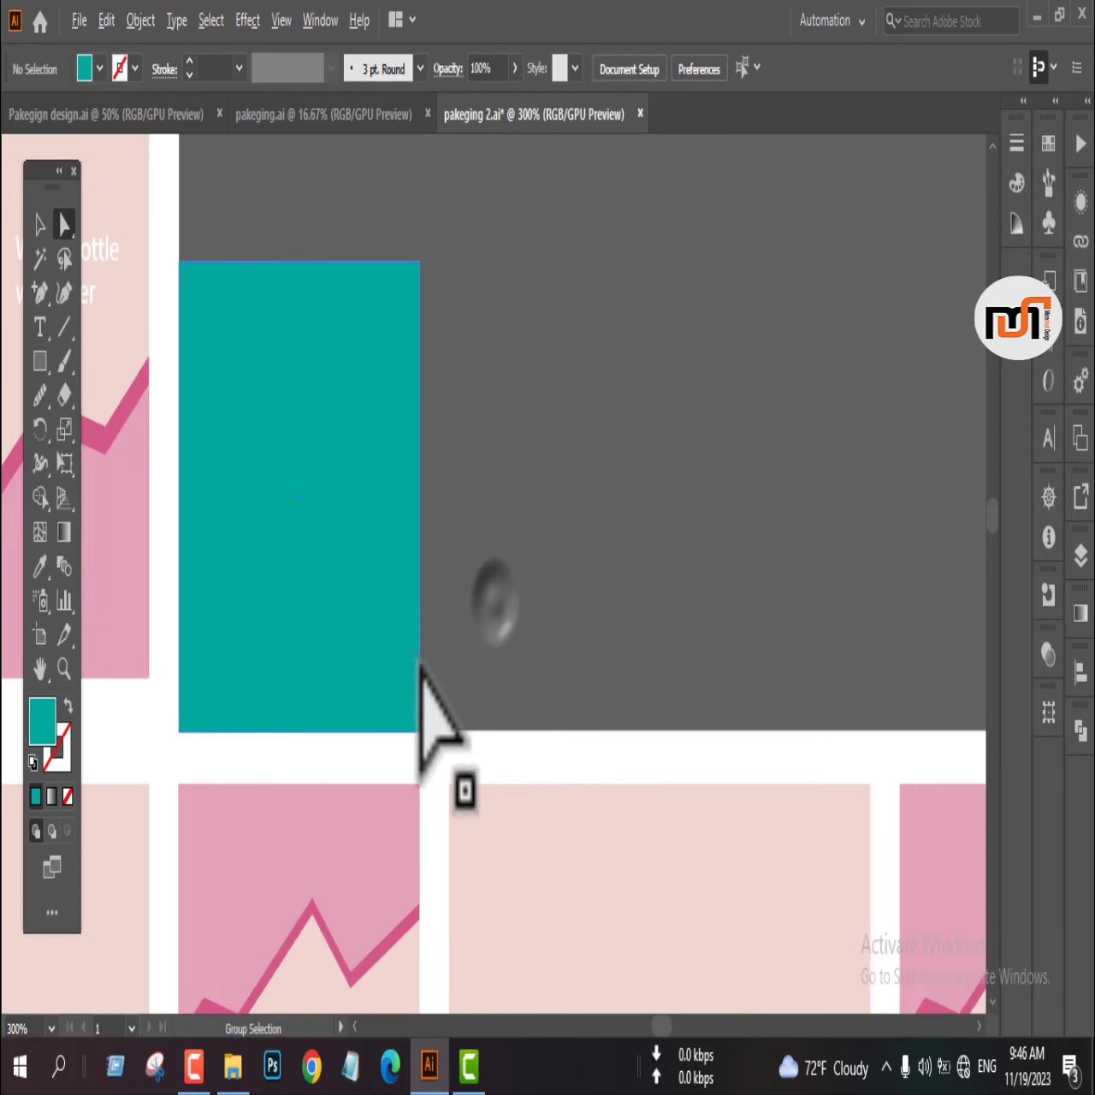
{"action": "left_click", "coordinate": [414, 655]}
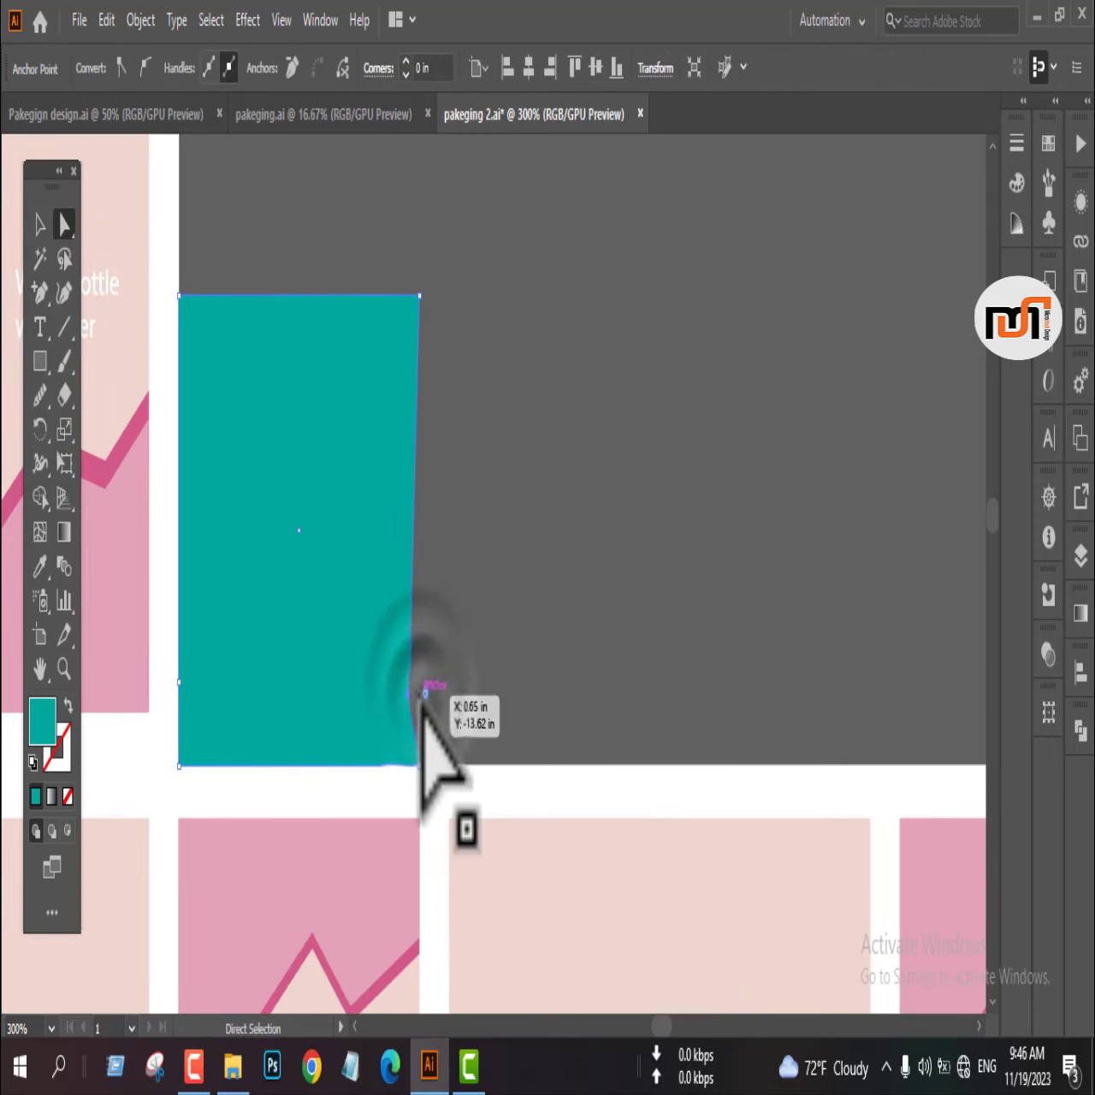
{"action": "left_click_drag", "start_coordinate": [420, 689], "coordinate": [407, 693]}
{"action": "left_click", "coordinate": [179, 680]}
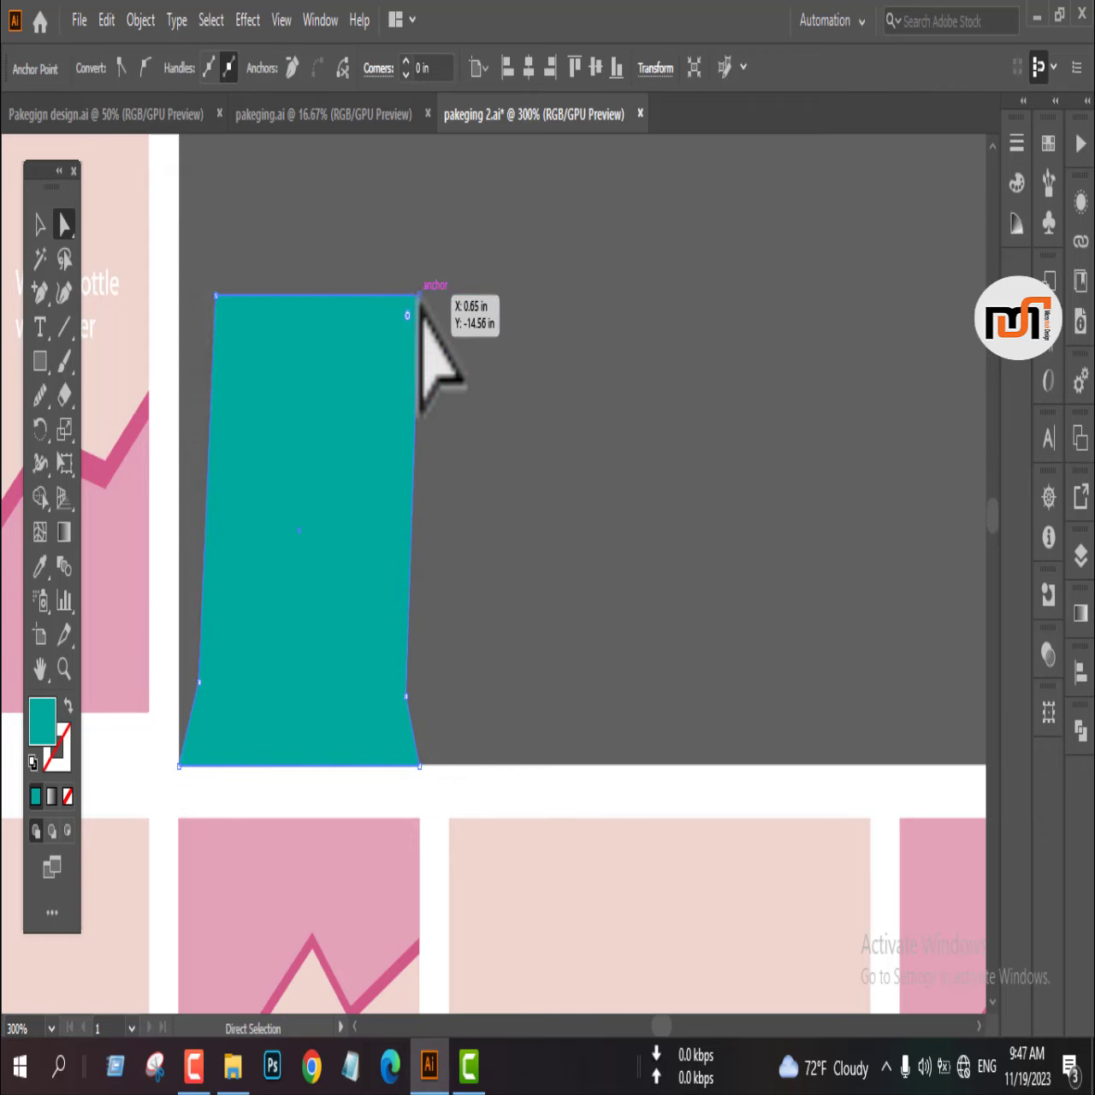
{"action": "key", "text": "v"}
{"action": "left_click", "coordinate": [430, 228]}
{"action": "scroll", "coordinate": [431, 240], "scroll_direction": "up", "scroll_amount": 2}
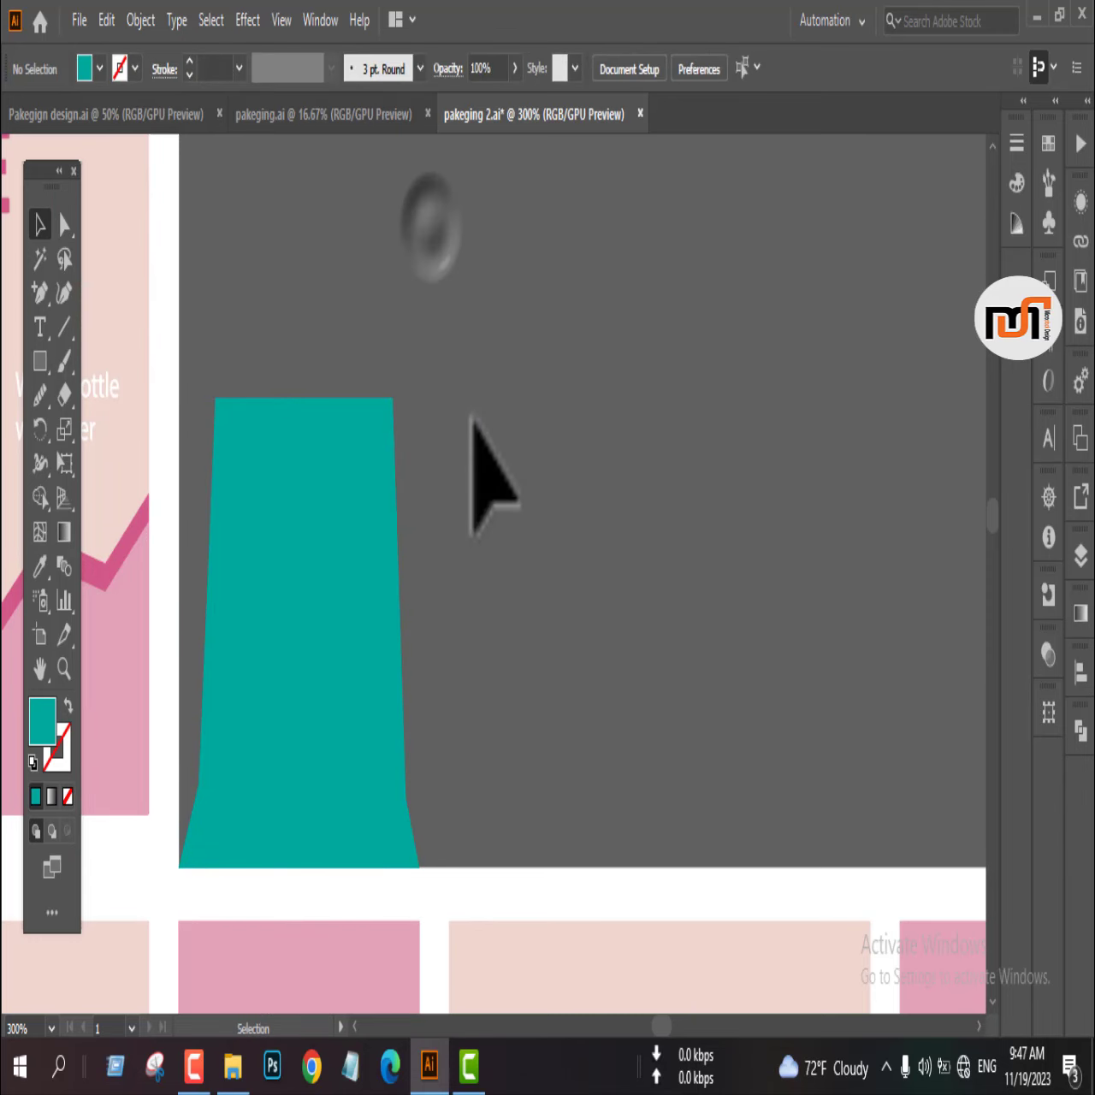
- Round the two top corners of the teal flap
{"action": "key", "text": "a"}
{"action": "left_click_drag", "start_coordinate": [198, 374], "coordinate": [472, 451]}
{"action": "left_click_drag", "start_coordinate": [381, 419], "coordinate": [374, 466]}
{"action": "left_click", "coordinate": [460, 465]}
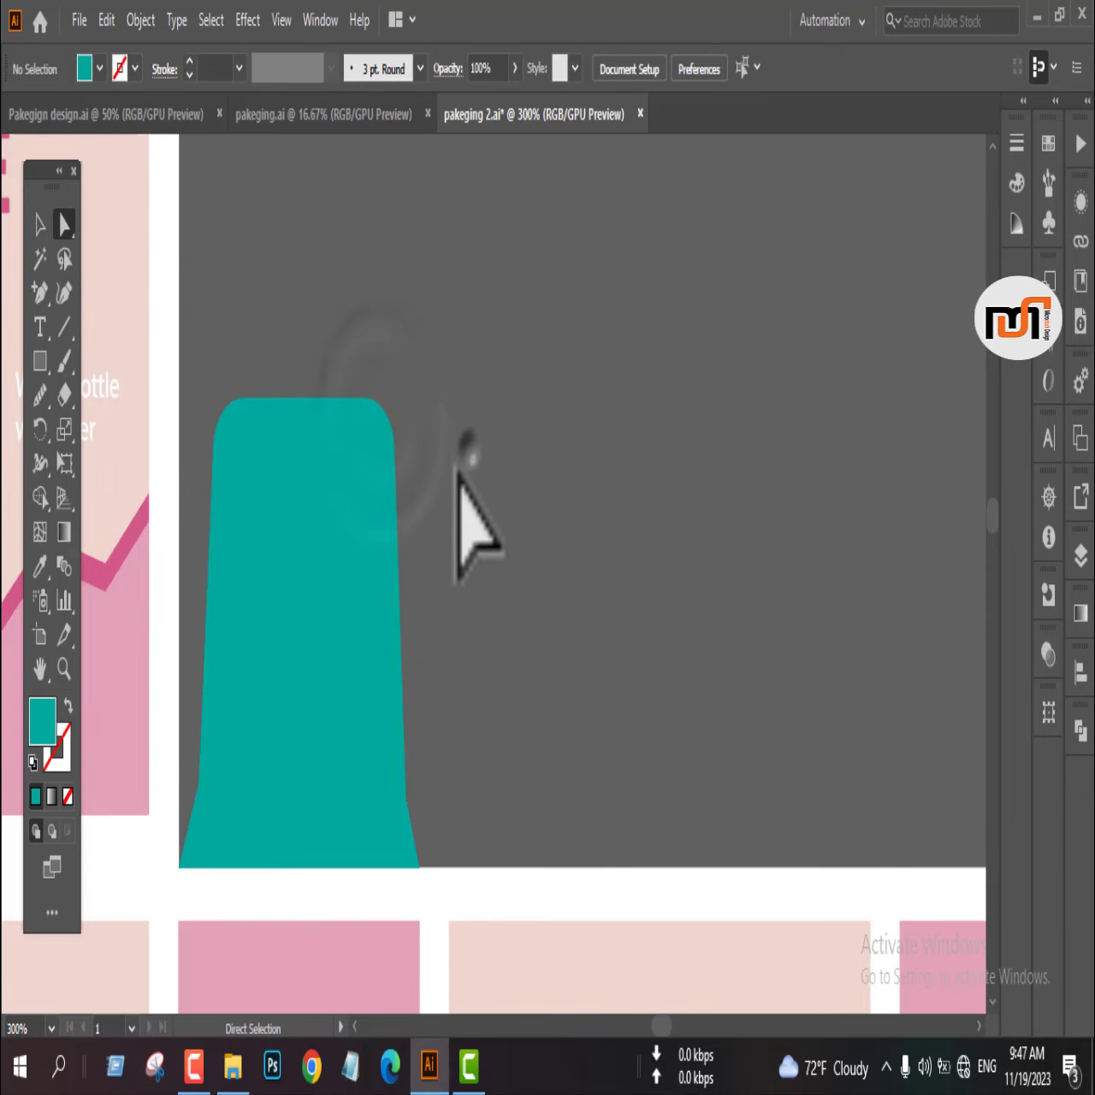
{"action": "key", "text": "alt+v"}
{"action": "left_click", "coordinate": [617, 526]}
{"action": "left_click", "coordinate": [44, 221]}
{"action": "left_click", "coordinate": [472, 378]}
- Recolour the tapered flap white by sampling the white panel background
{"action": "left_click", "coordinate": [338, 604]}
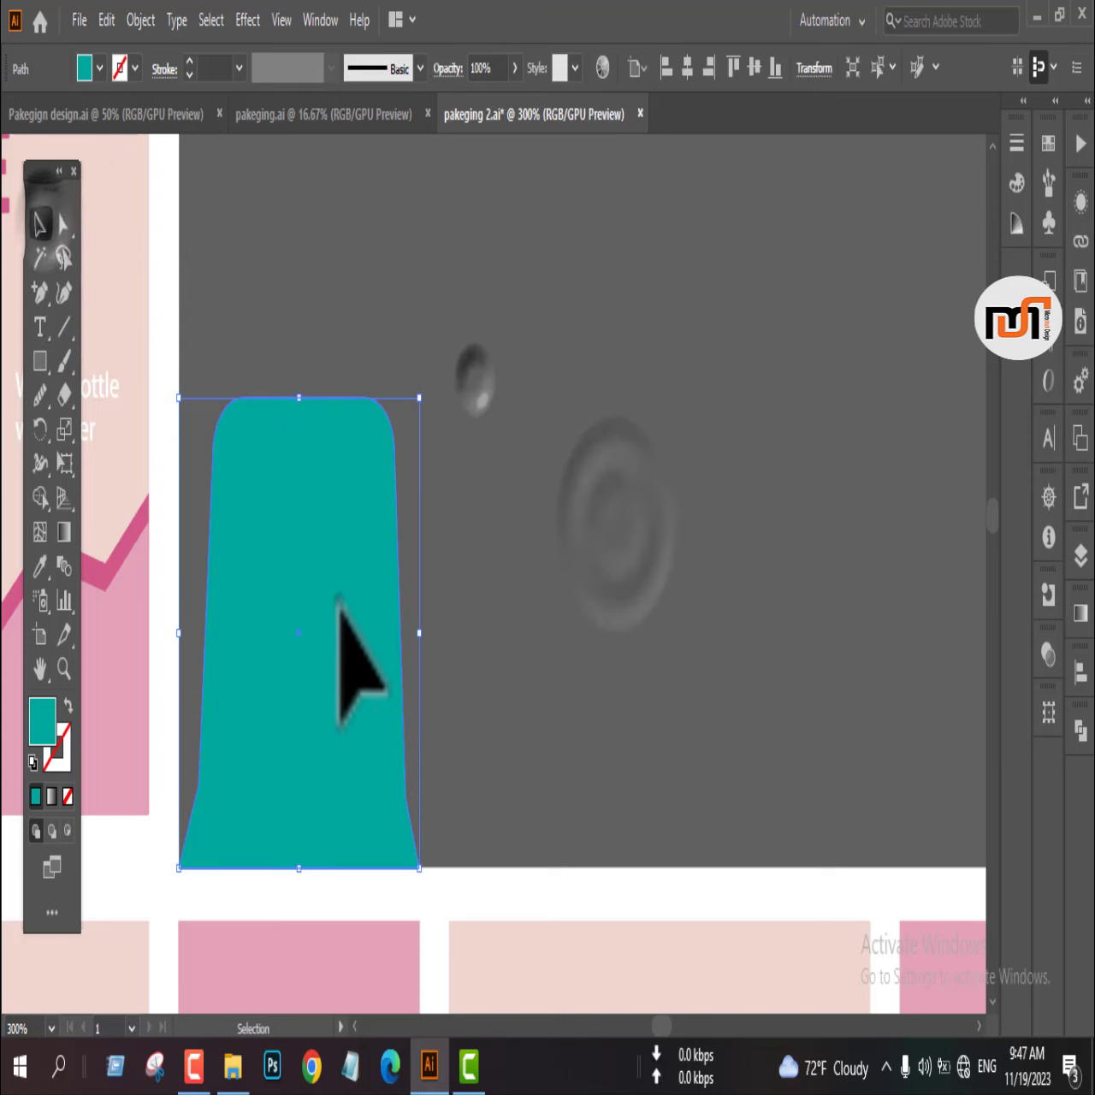
{"action": "key", "text": "i"}
{"action": "left_click", "coordinate": [456, 885]}
{"action": "key", "text": "ctrl+1"}
- Duplicate the white tapered flap above the second narrow panel and align it with the panel's edges
{"action": "key", "text": "v"}
{"action": "left_click_drag", "start_coordinate": [261, 584], "coordinate": [509, 590]}
{"action": "scroll", "coordinate": [523, 620], "scroll_direction": "up", "scroll_amount": 6}
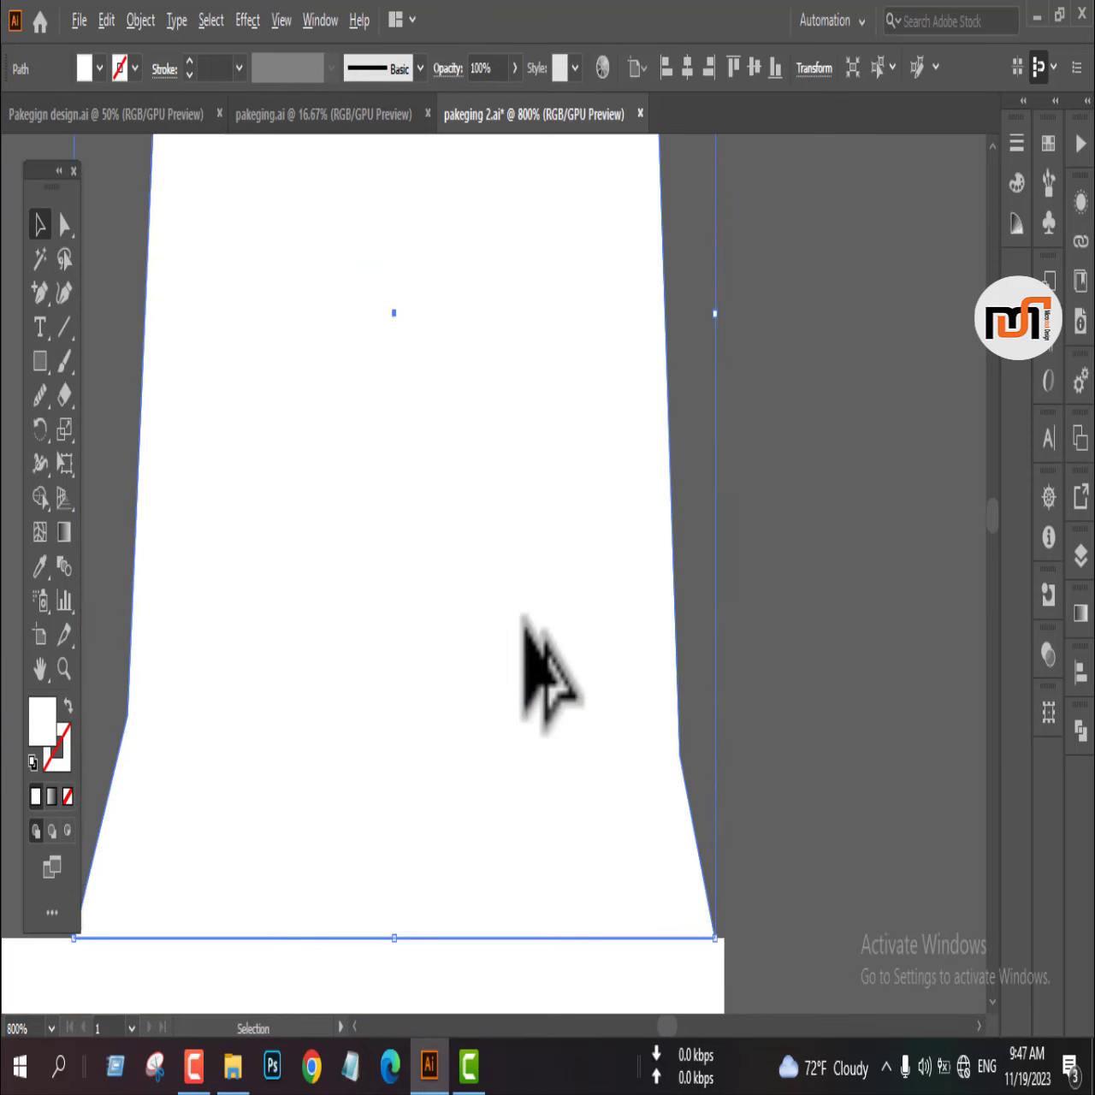
{"action": "key", "text": "Right"}
{"action": "scroll", "coordinate": [522, 620], "scroll_direction": "down", "scroll_amount": 5}
- Reflect the second tapered flap across the vertical axis
{"action": "right_click", "coordinate": [523, 620]}
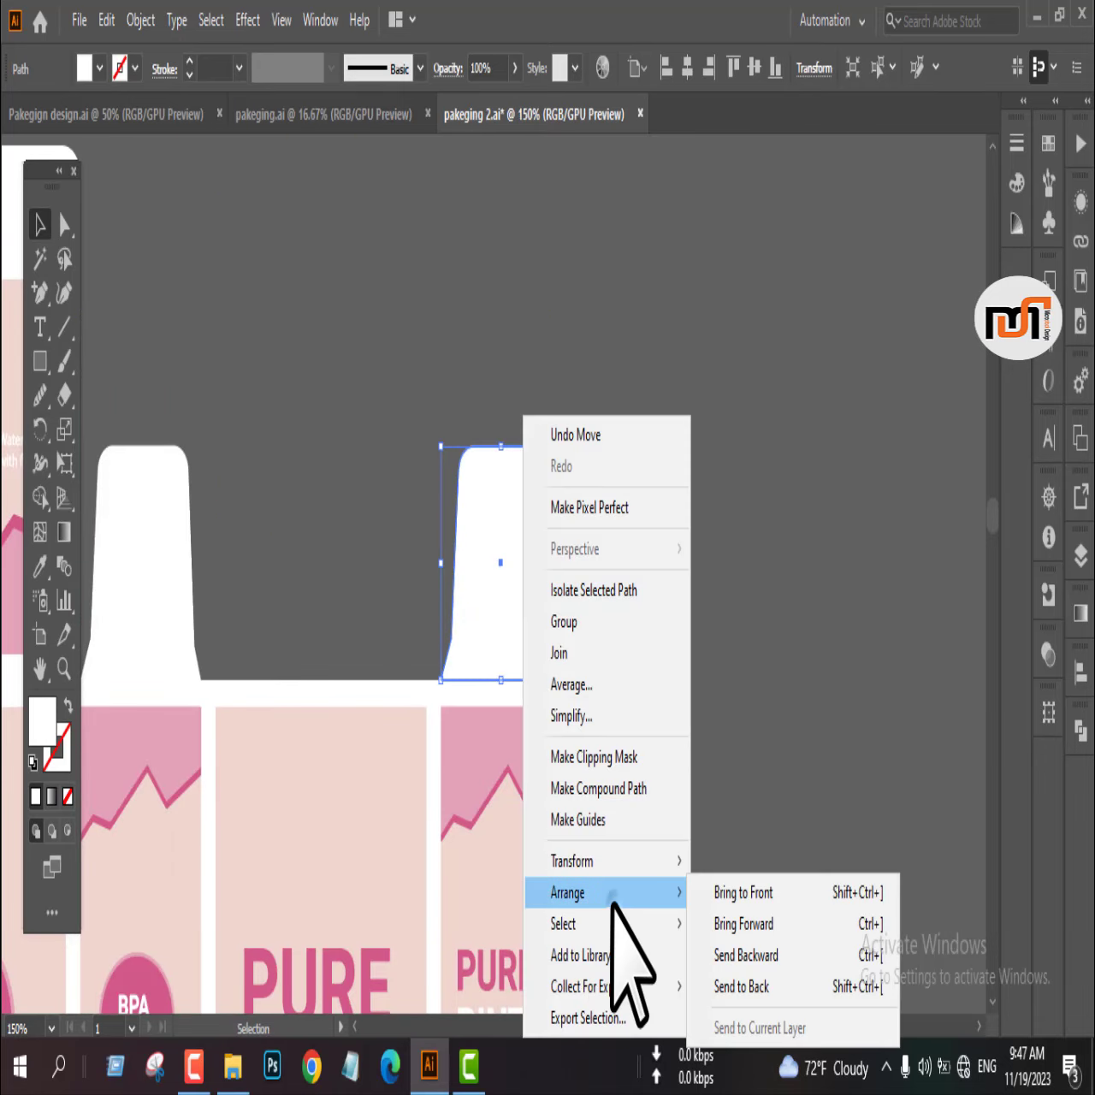
{"action": "mouse_move", "coordinate": [599, 862]}
{"action": "left_click", "coordinate": [739, 713]}
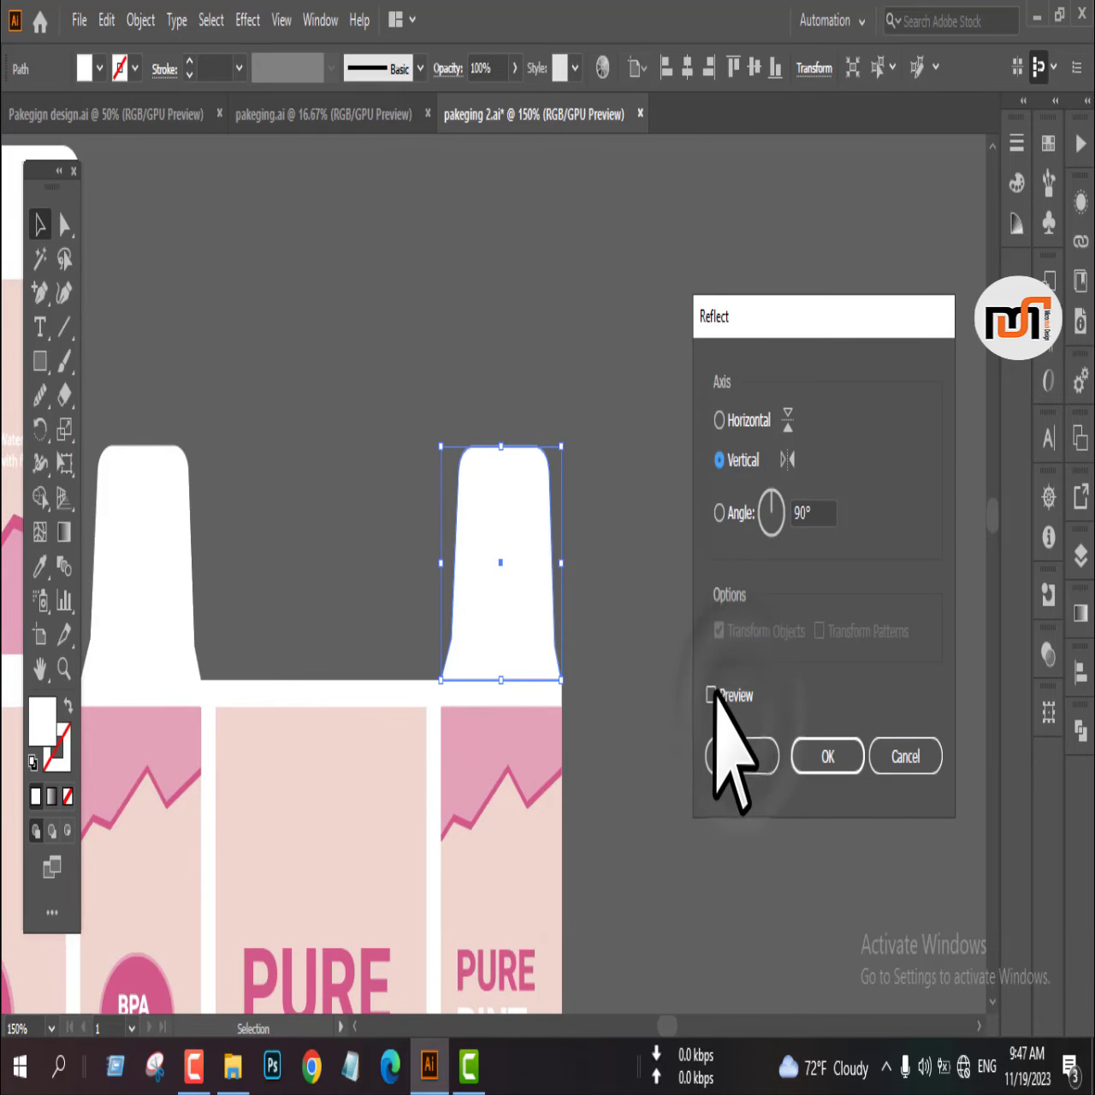
{"action": "left_click", "coordinate": [818, 754]}
{"action": "left_click", "coordinate": [637, 583]}
- Duplicate both tapered flaps, turn the copies upside down and bring them below the narrow panels
{"action": "scroll", "coordinate": [643, 563], "scroll_direction": "down", "scroll_amount": 3}
{"action": "scroll", "coordinate": [661, 529], "scroll_direction": "down", "scroll_amount": 5}
{"action": "scroll", "coordinate": [659, 513], "scroll_direction": "down", "scroll_amount": 2}
{"action": "left_click", "coordinate": [489, 337]}
{"action": "left_click", "coordinate": [604, 340], "text": "shift"}
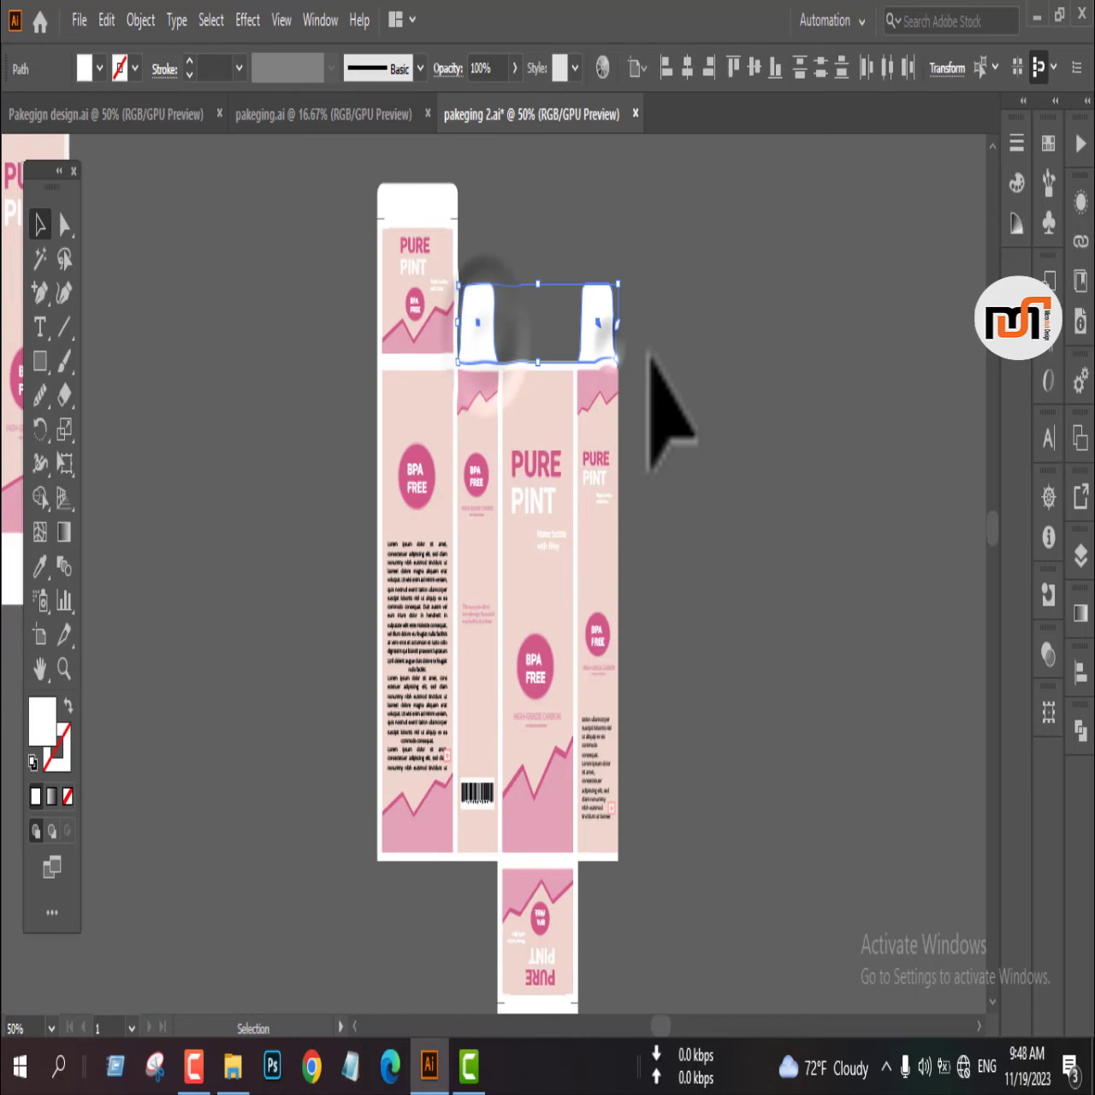
{"action": "left_click_drag", "start_coordinate": [609, 360], "coordinate": [816, 817]}
{"action": "scroll", "coordinate": [839, 506], "scroll_direction": "down", "scroll_amount": 3}
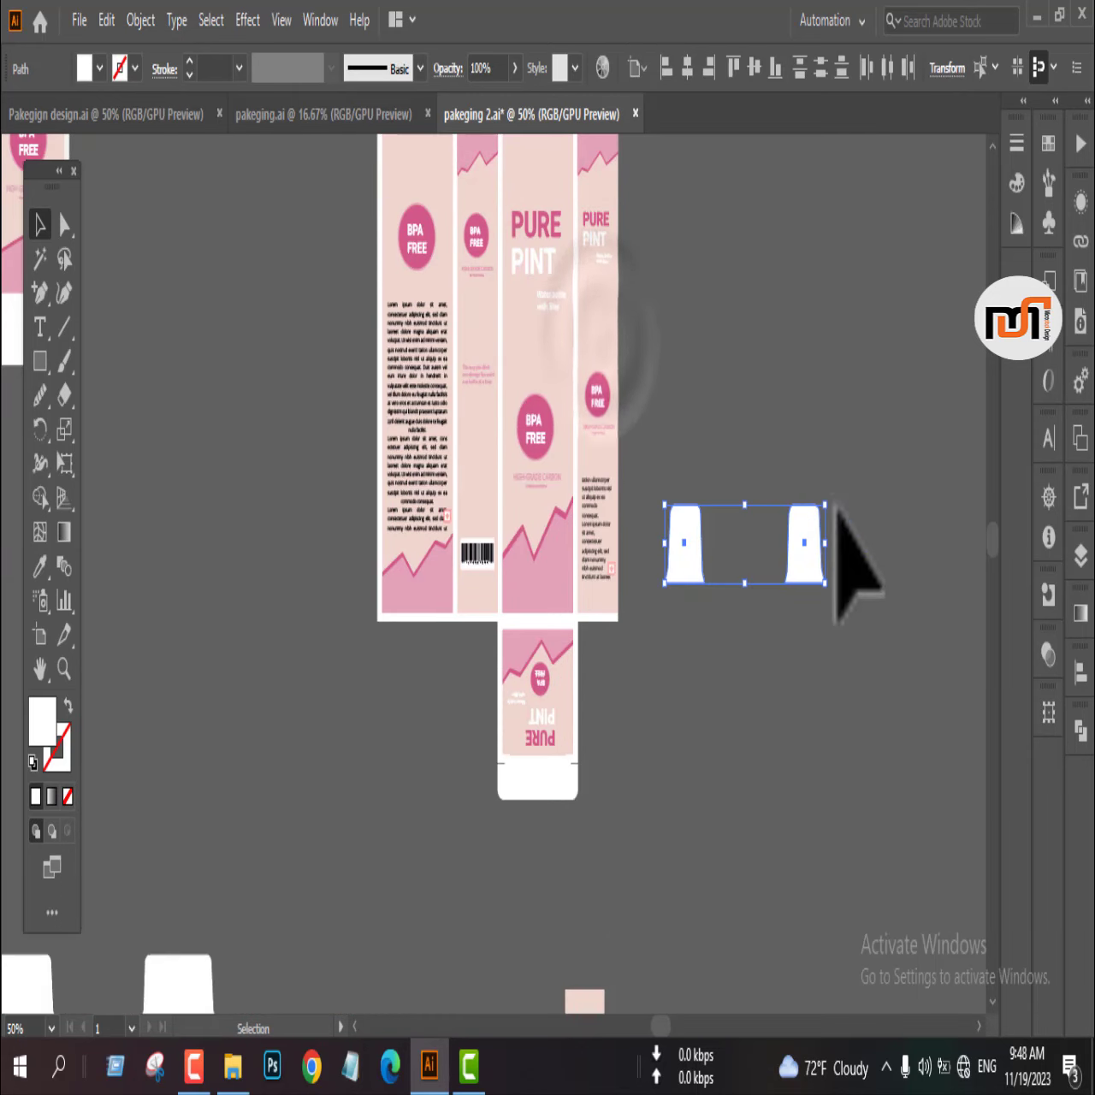
{"action": "left_click_drag", "start_coordinate": [824, 583], "coordinate": [638, 592]}
{"action": "left_click_drag", "start_coordinate": [685, 543], "coordinate": [472, 661]}
- Align the two upside-down flaps with the bottom edges of the narrow panels
{"action": "scroll", "coordinate": [602, 633], "scroll_direction": "up", "scroll_amount": 8}
{"action": "left_click_drag", "start_coordinate": [572, 684], "coordinate": [659, 655]}
{"action": "scroll", "coordinate": [659, 655], "scroll_direction": "down", "scroll_amount": 4}
{"action": "left_click", "coordinate": [741, 691]}
{"action": "scroll", "coordinate": [741, 691], "scroll_direction": "down", "scroll_amount": 6}
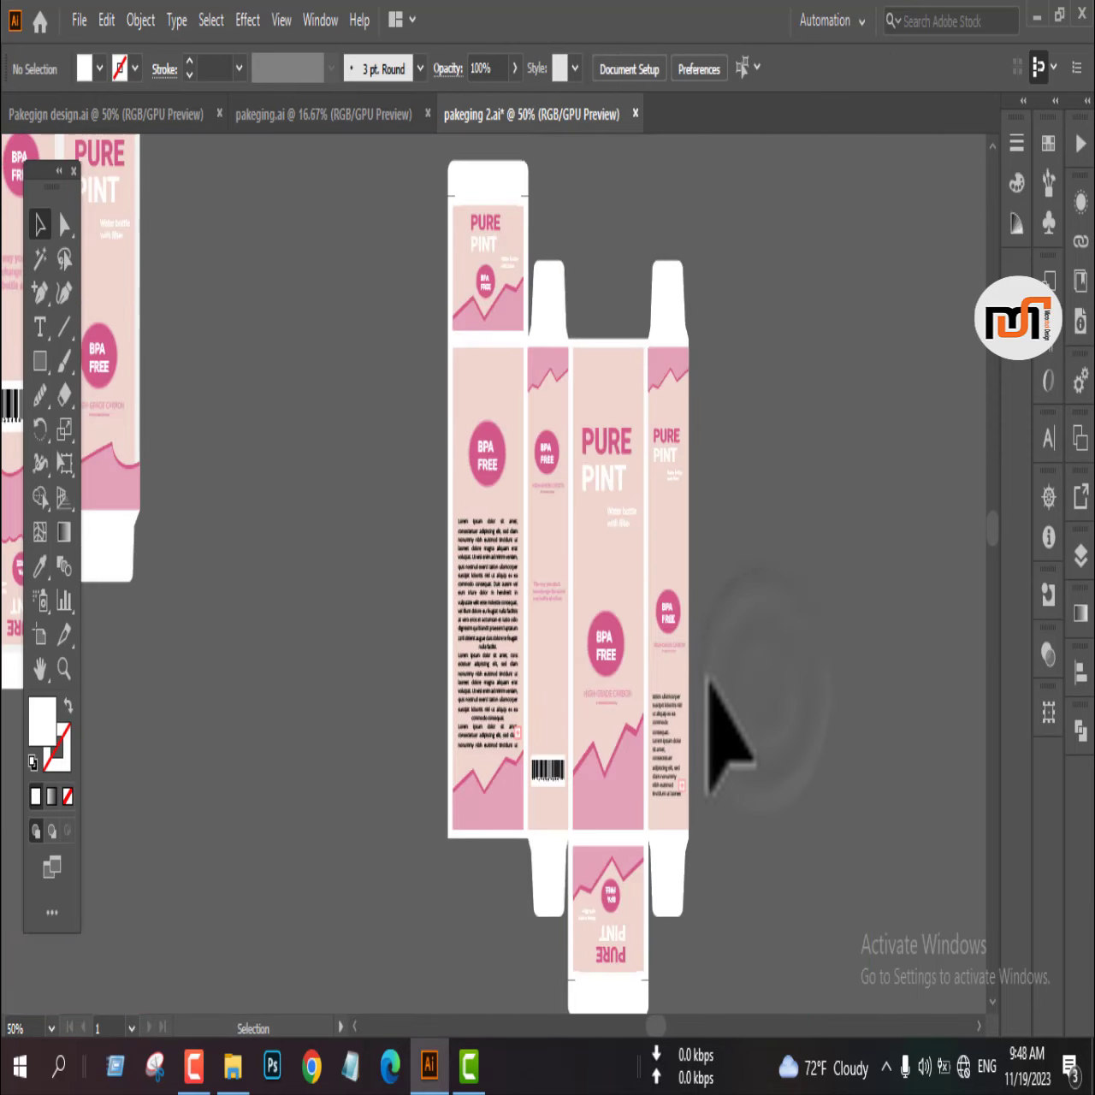
- Duplicate the second narrow panel's pink background and place the copy flush against that panel's outer edge
{"action": "scroll", "coordinate": [700, 373], "scroll_direction": "up", "scroll_amount": 2}
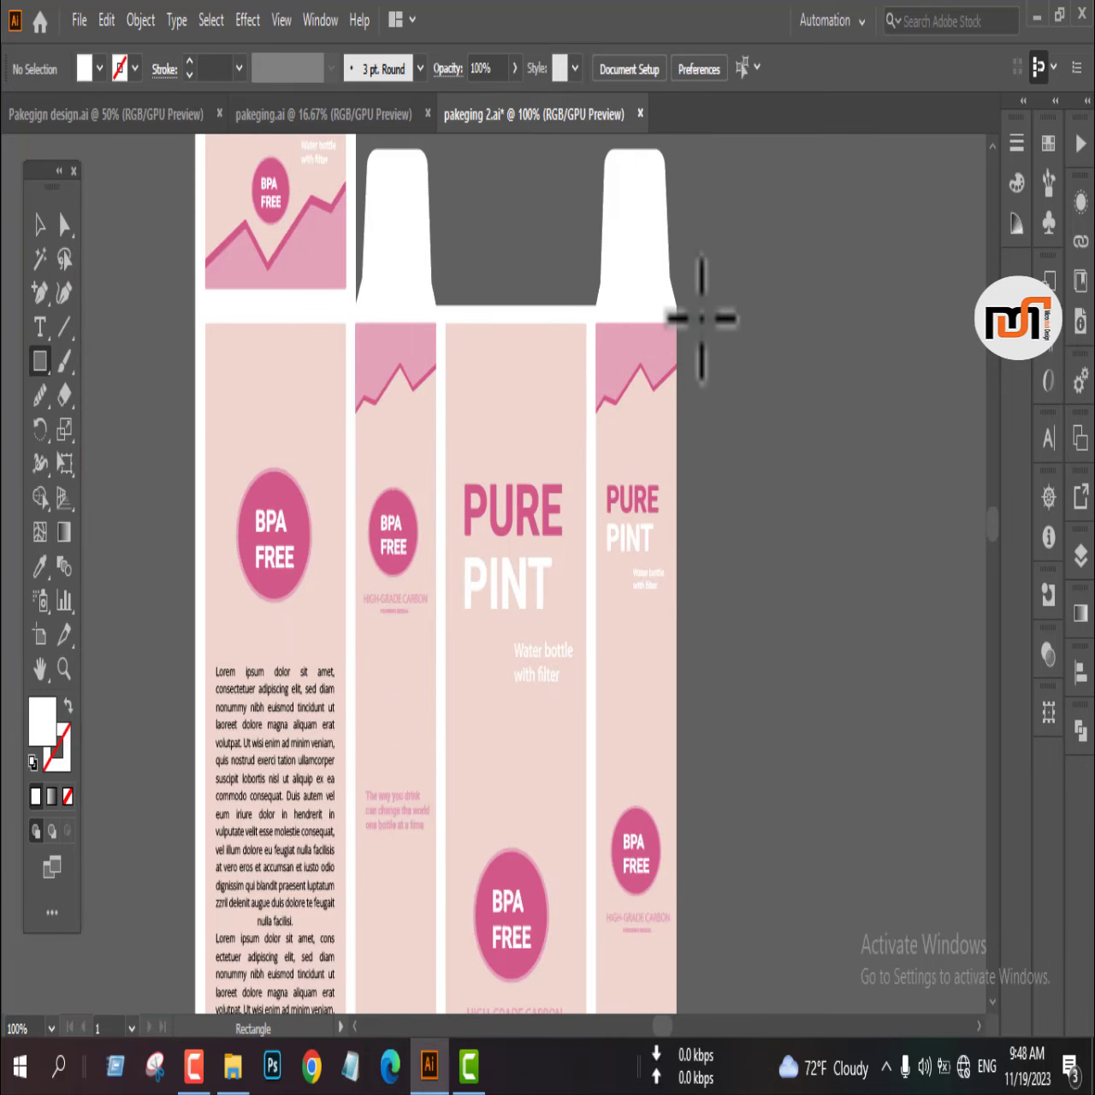
{"action": "scroll", "coordinate": [745, 344], "scroll_direction": "down", "scroll_amount": 3}
{"action": "key", "text": "v"}
{"action": "left_click_drag", "start_coordinate": [625, 542], "coordinate": [704, 531]}
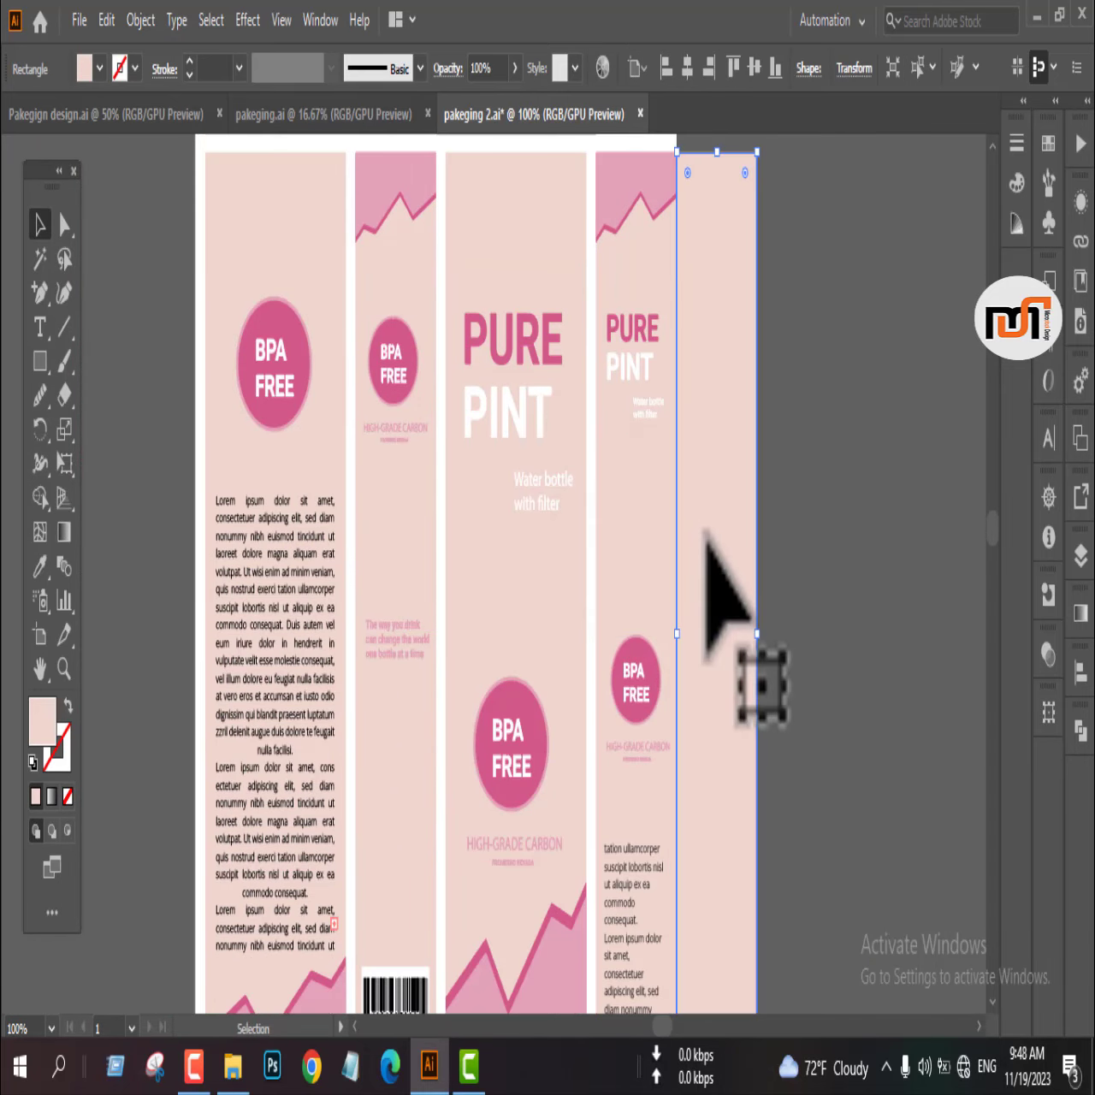
- Narrow the duplicated pink rectangle into a thin glue strip, keeping it flush against the second narrow panel's outer edge
{"action": "scroll", "coordinate": [706, 528], "scroll_direction": "up", "scroll_amount": 2}
{"action": "left_click", "coordinate": [776, 551]}
{"action": "left_click", "coordinate": [736, 543]}
{"action": "left_click_drag", "start_coordinate": [758, 737], "coordinate": [699, 736]}
- Bevel the strip's two outer corners by adding anchor points just inside them on the outer edge and deleting the corner points
{"action": "scroll", "coordinate": [706, 264], "scroll_direction": "down", "scroll_amount": 3}
{"action": "scroll", "coordinate": [706, 264], "scroll_direction": "up", "scroll_amount": 1}
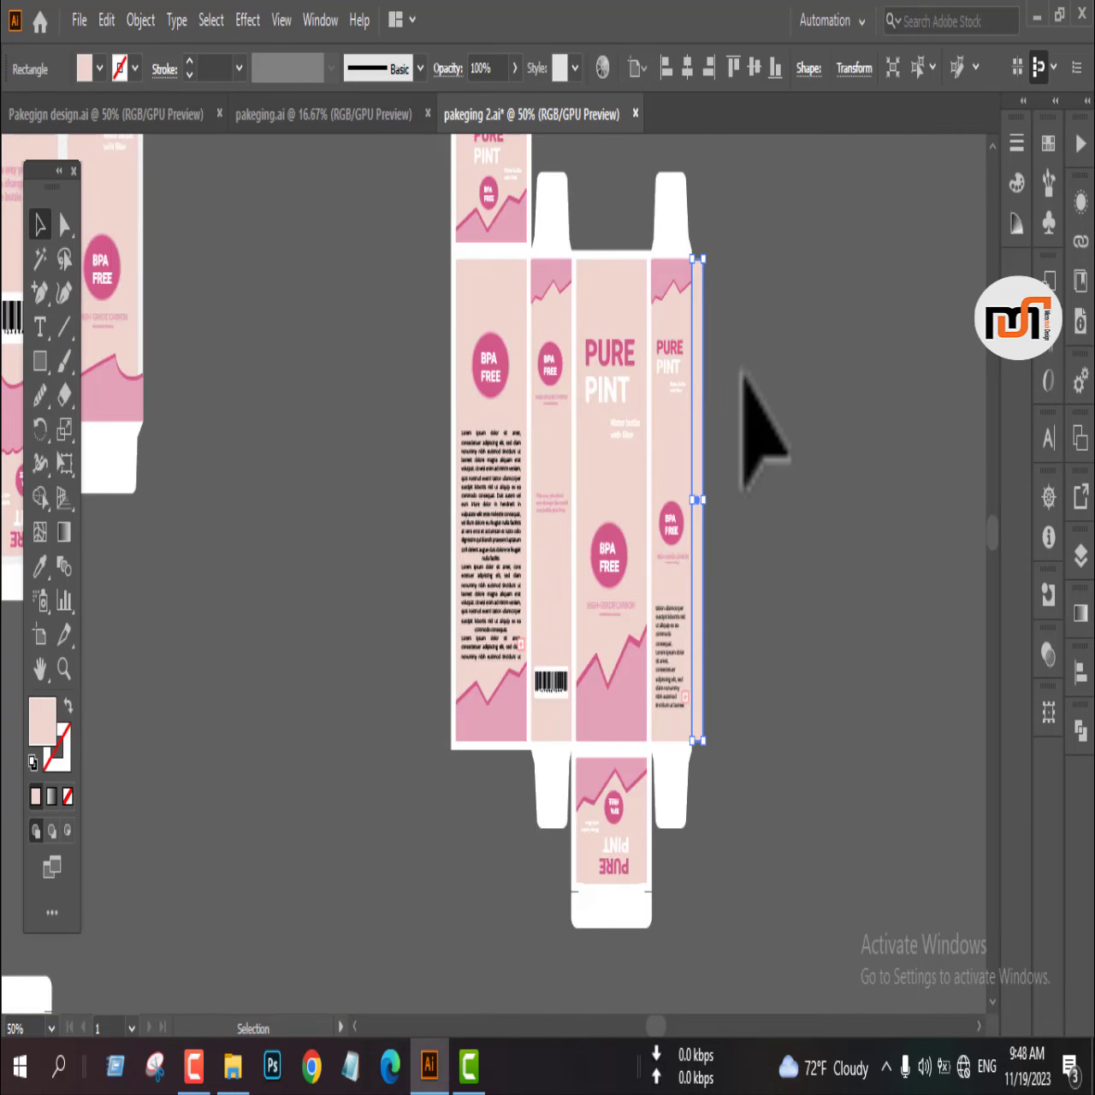
{"action": "key", "text": "plus"}
{"action": "left_click", "coordinate": [703, 275]}
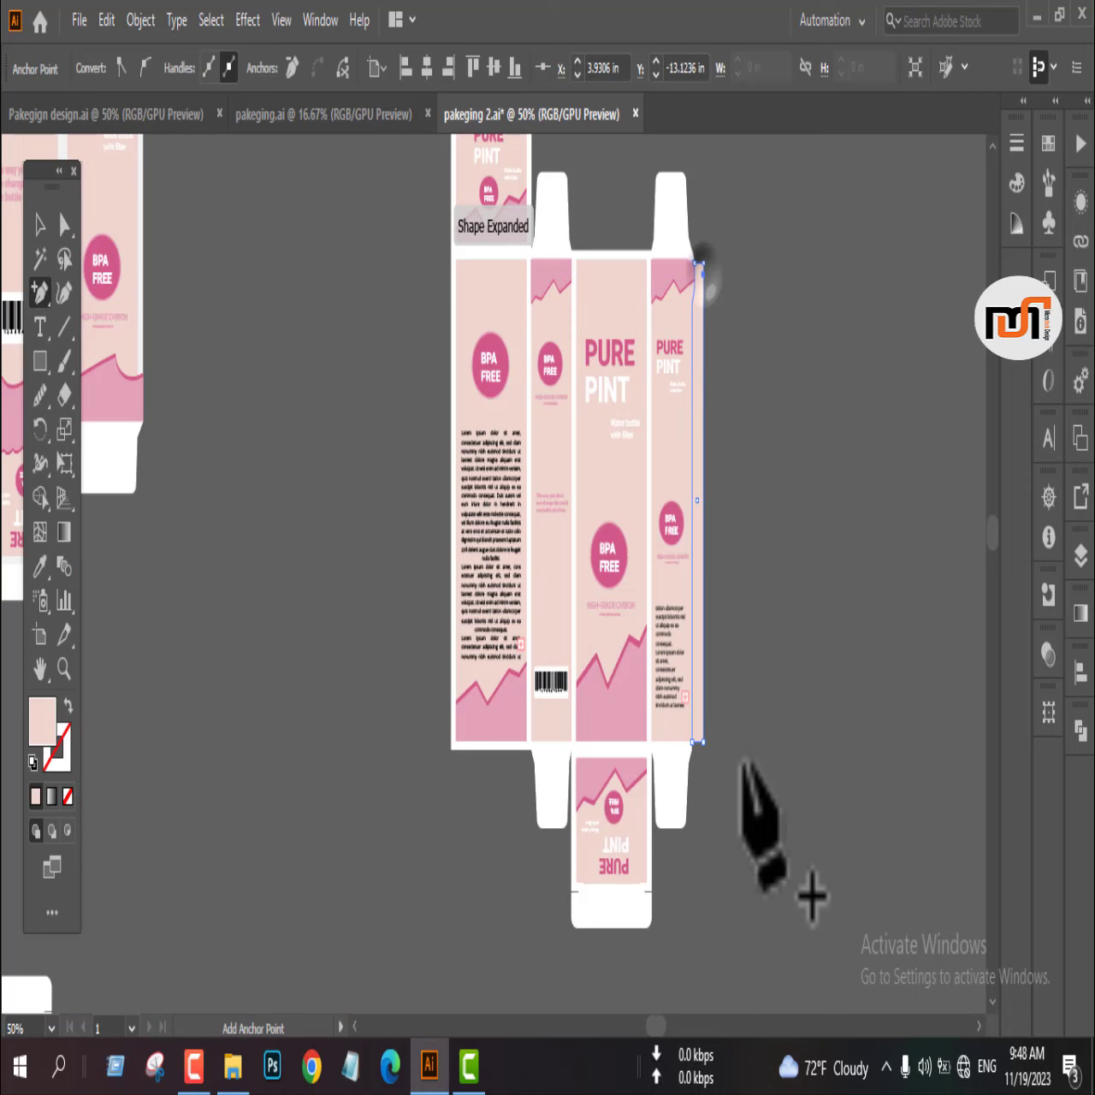
{"action": "left_click", "coordinate": [703, 725]}
{"action": "key", "text": "minus"}
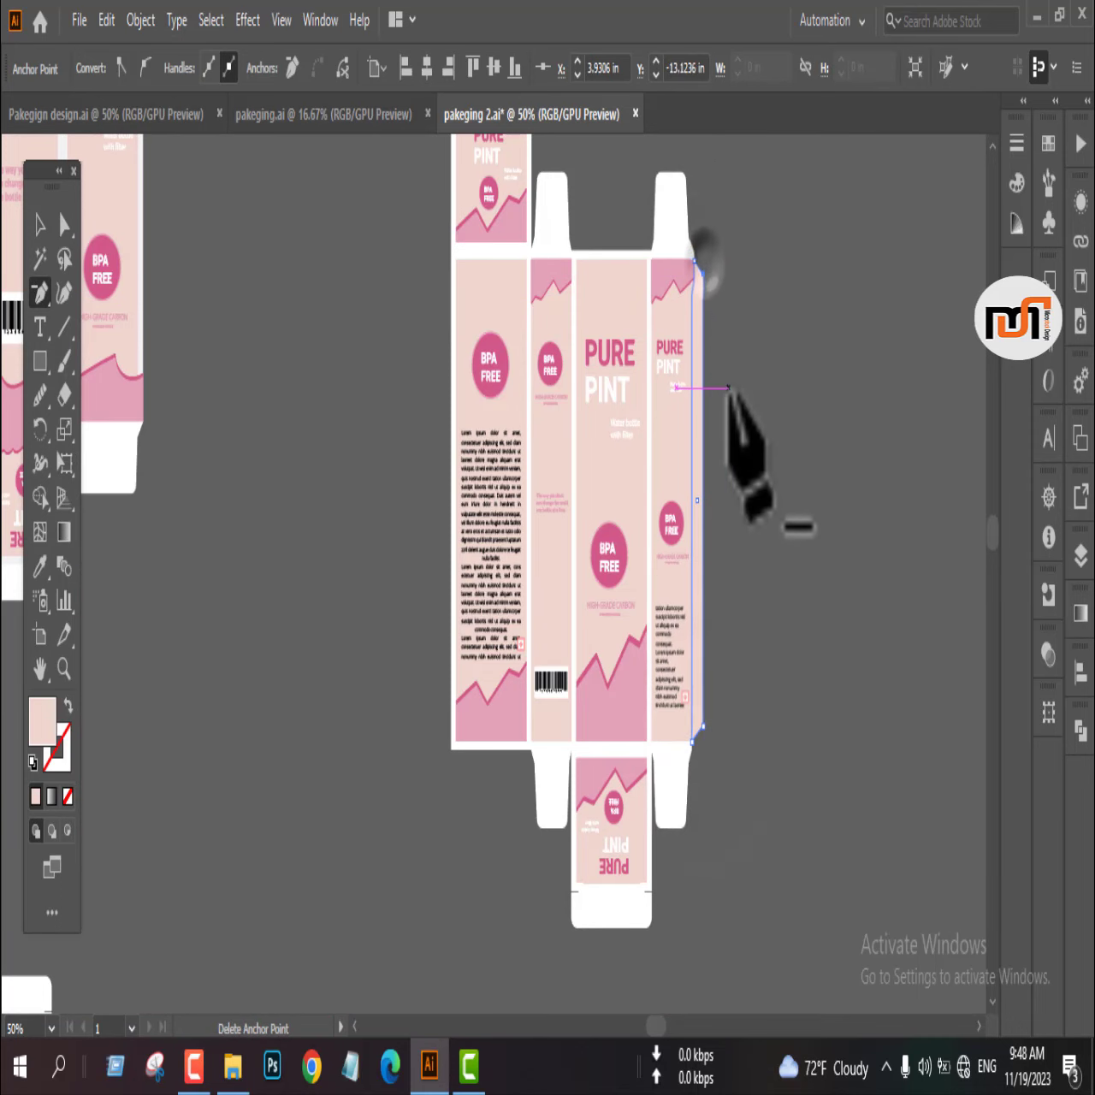
- Fill the bevelled strip with the white sampled from the tapered flap above it, and deselect it
{"action": "key", "text": "i"}
{"action": "left_click", "coordinate": [680, 215]}
{"action": "key", "text": "v"}
{"action": "left_click", "coordinate": [785, 380]}
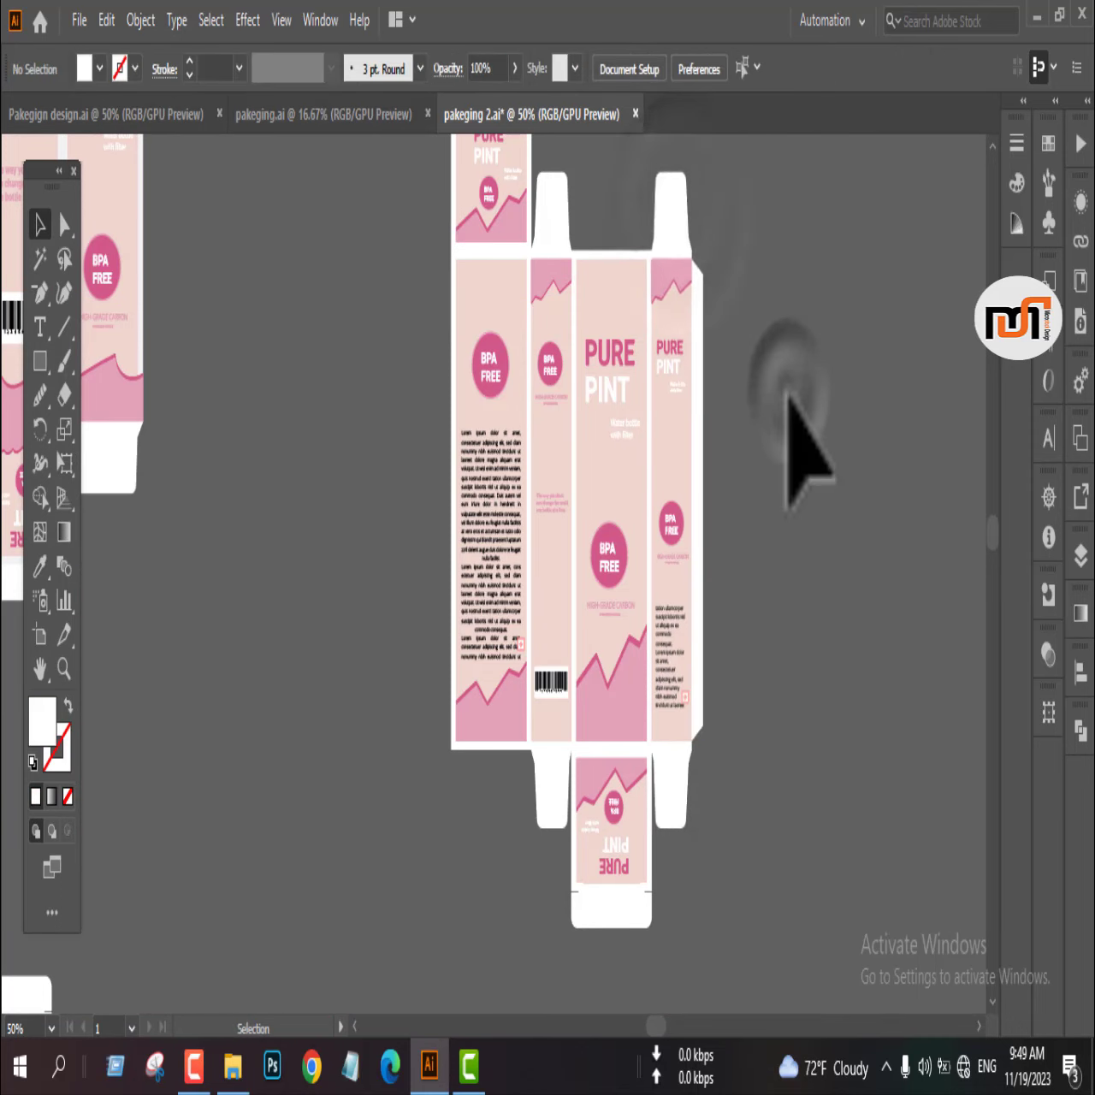
- Select all panels, flaps and the side strip of the box dieline, group them and clear the selection
{"action": "scroll", "coordinate": [785, 390], "scroll_direction": "up", "scroll_amount": 3}
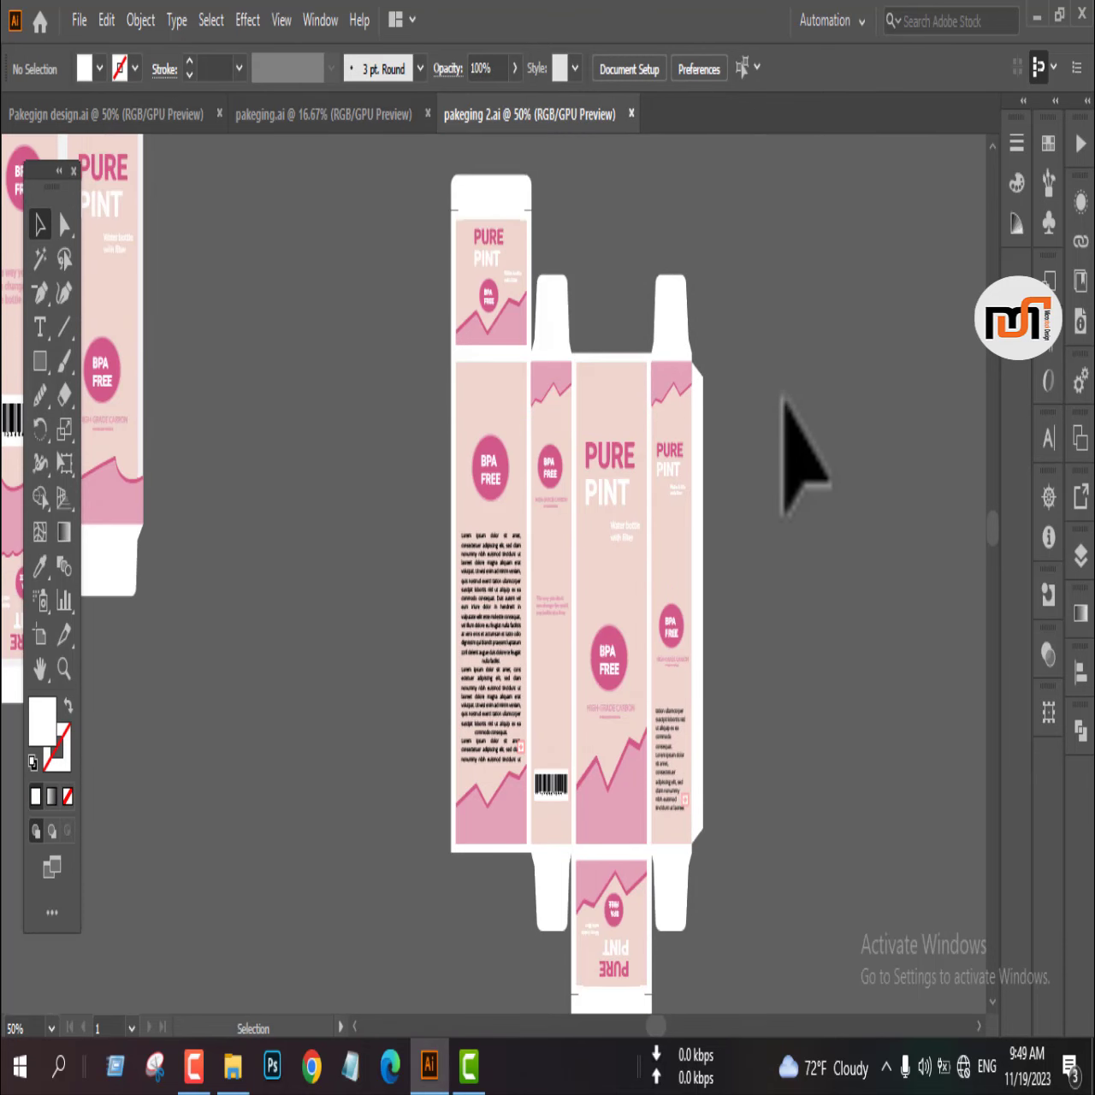
{"action": "scroll", "coordinate": [542, 361], "scroll_direction": "down", "scroll_amount": 1}
{"action": "left_click_drag", "start_coordinate": [440, 250], "coordinate": [695, 871]}
{"action": "key", "text": "ctrl+g"}
{"action": "left_click", "coordinate": [743, 700]}
- Show the whole dieline in full-screen mode with the interface hidden to review the finished layout
{"action": "key", "text": "f"}
{"action": "scroll", "coordinate": [607, 421], "scroll_direction": "up", "scroll_amount": 2}
{"action": "scroll", "coordinate": [609, 420], "scroll_direction": "down", "scroll_amount": 1}
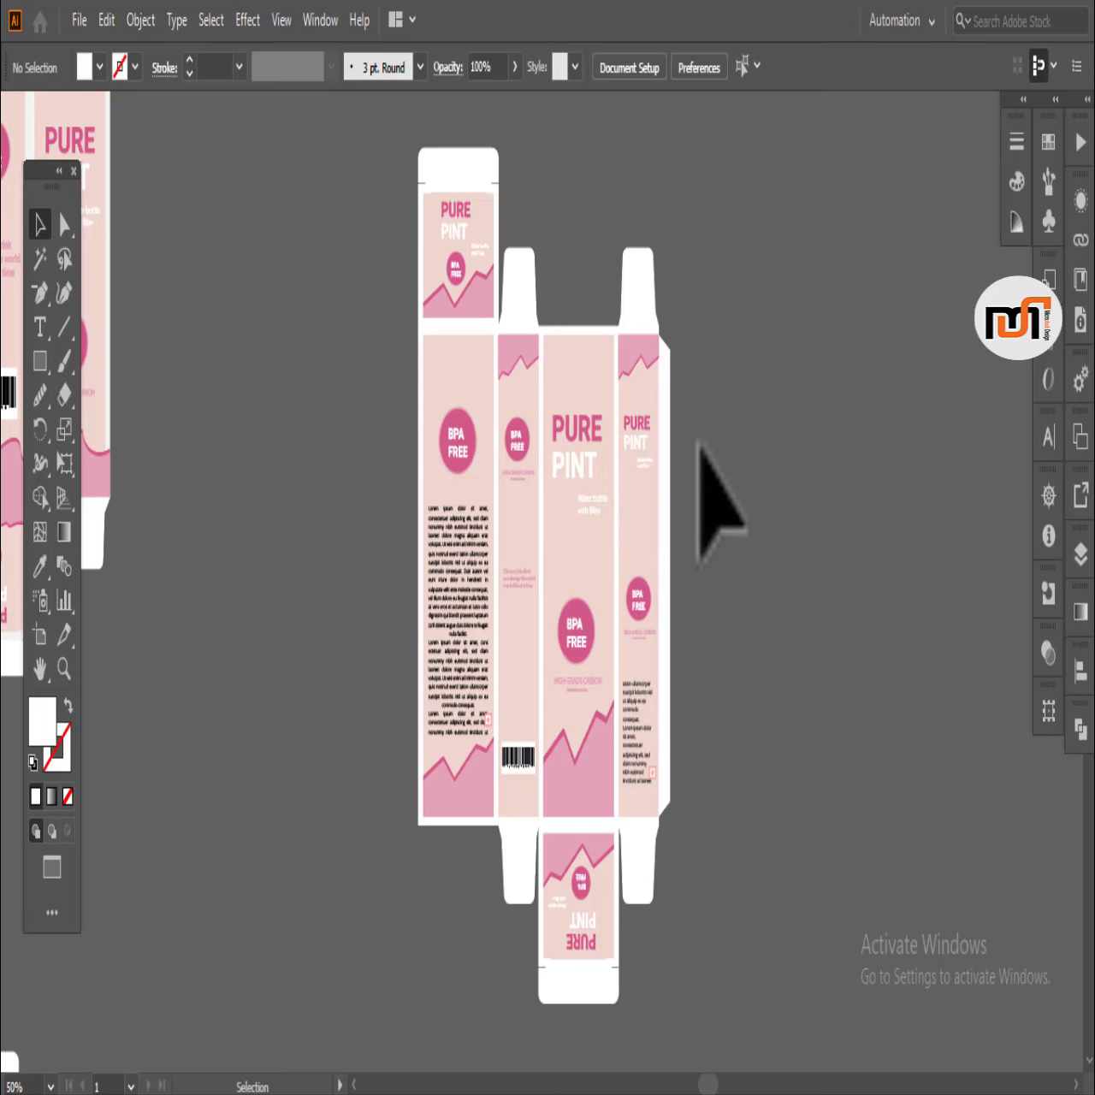
{"action": "key", "text": "f"}
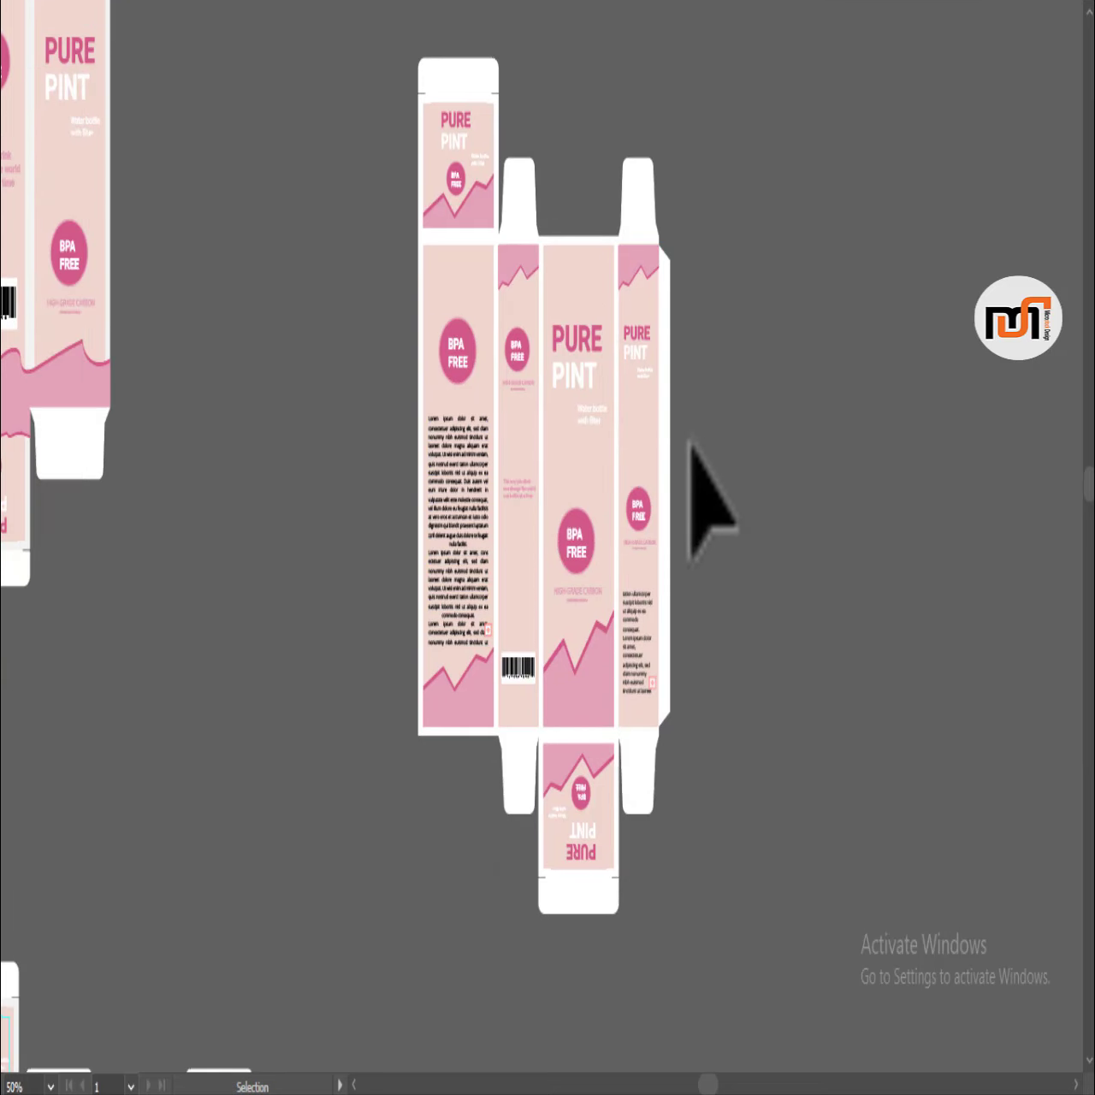